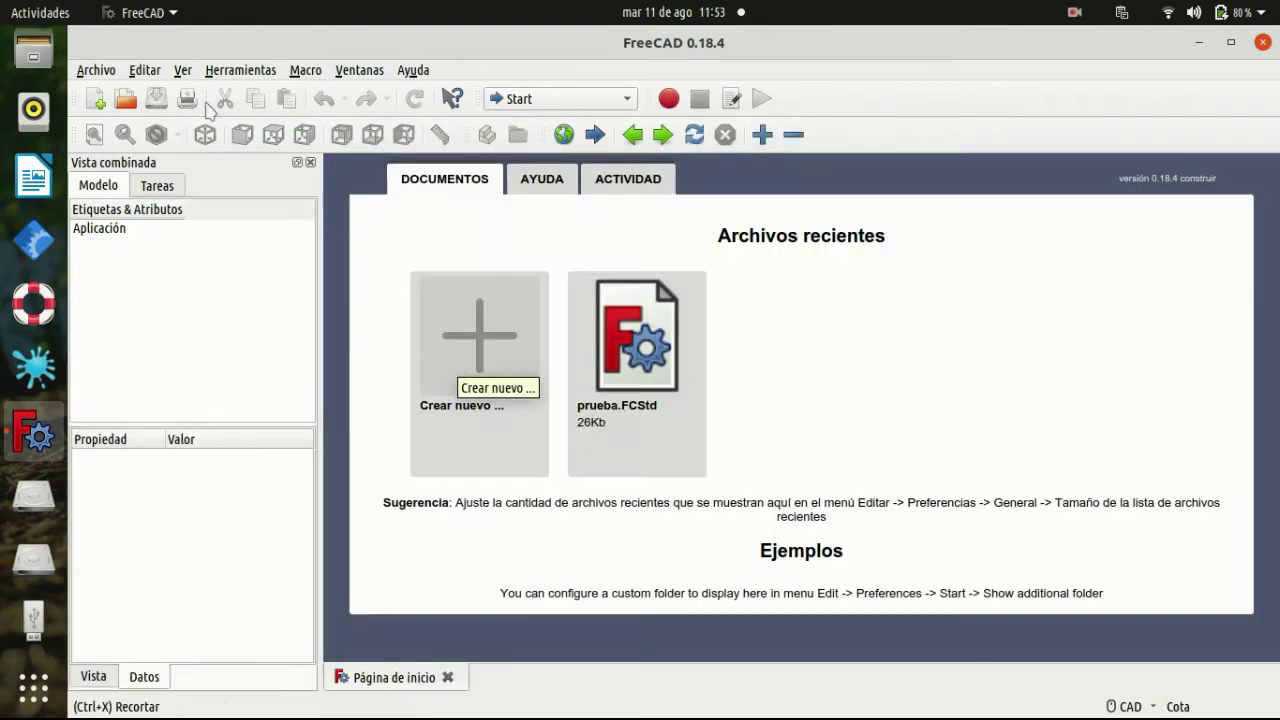
Create a new document and save it as prueba1.
{"action": "left_click", "coordinate": [95, 98]}
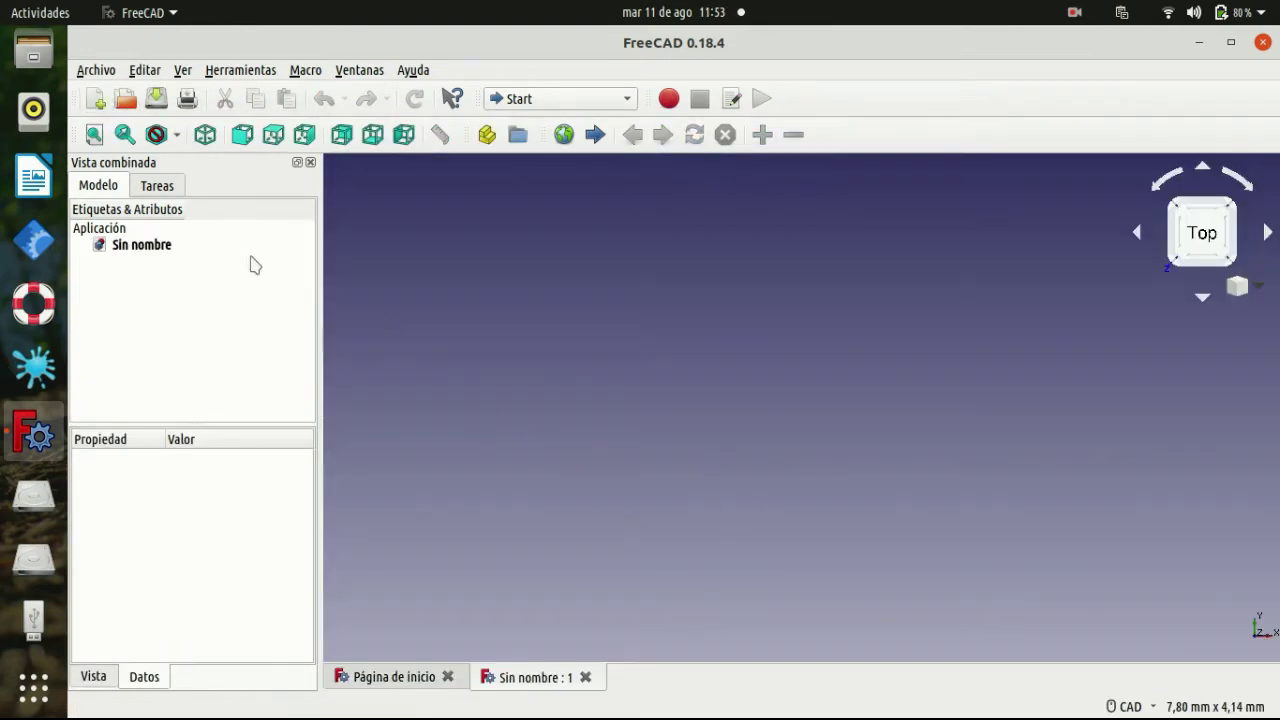
{"action": "left_click", "coordinate": [156, 98]}
{"action": "type", "text": "prueba"}
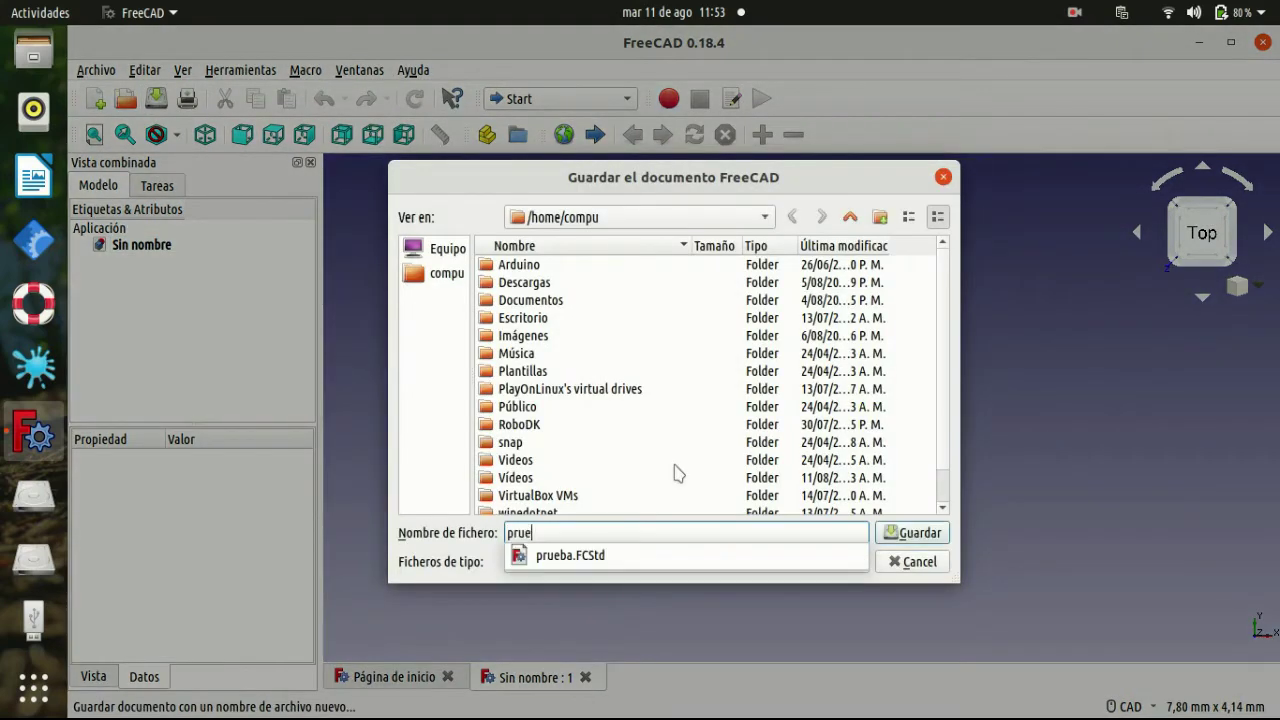
{"action": "type", "text": "1"}
{"action": "left_click", "coordinate": [946, 536]}
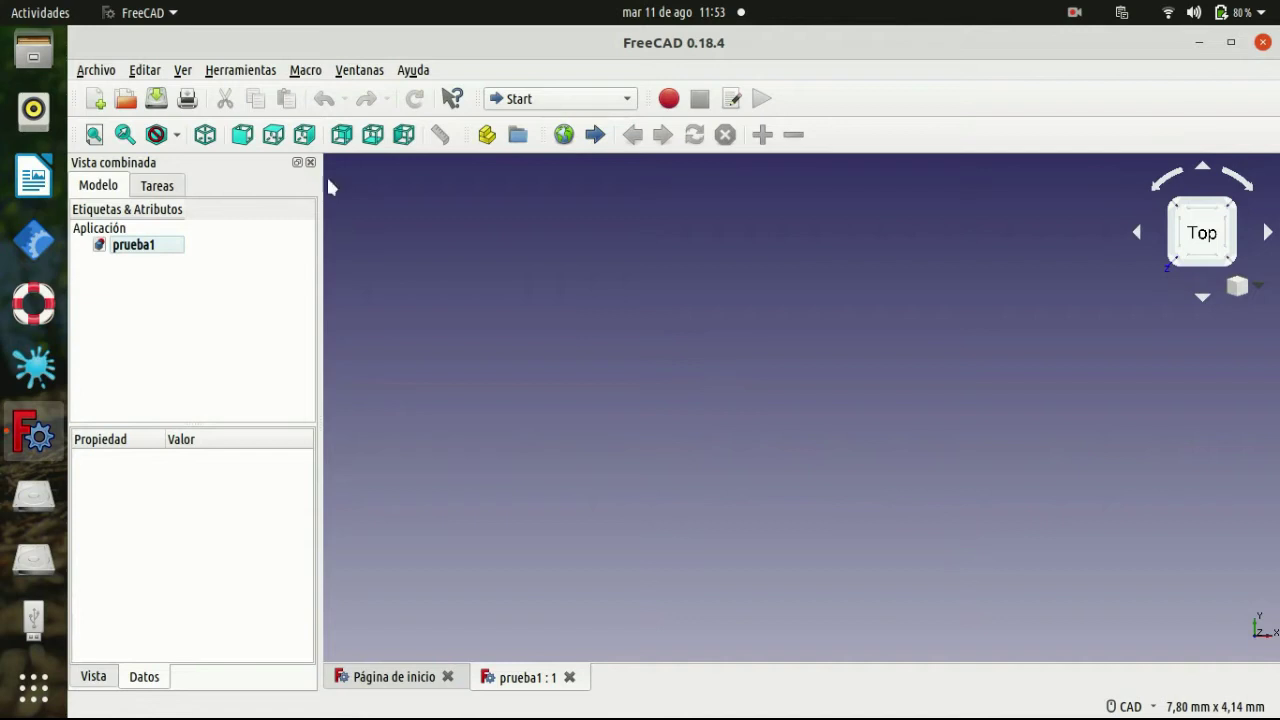
Switch to the Sketcher workbench and start a new sketch on the XY plane.
{"action": "left_click", "coordinate": [527, 99]}
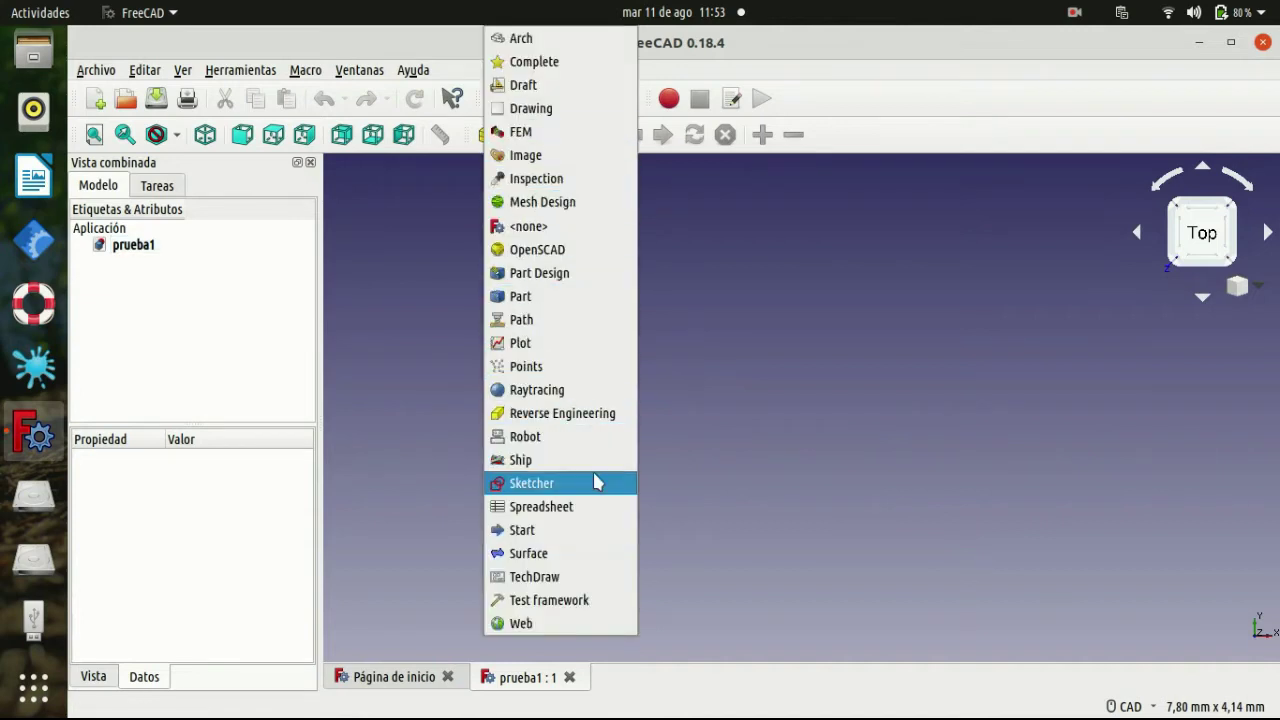
{"action": "left_click", "coordinate": [597, 482]}
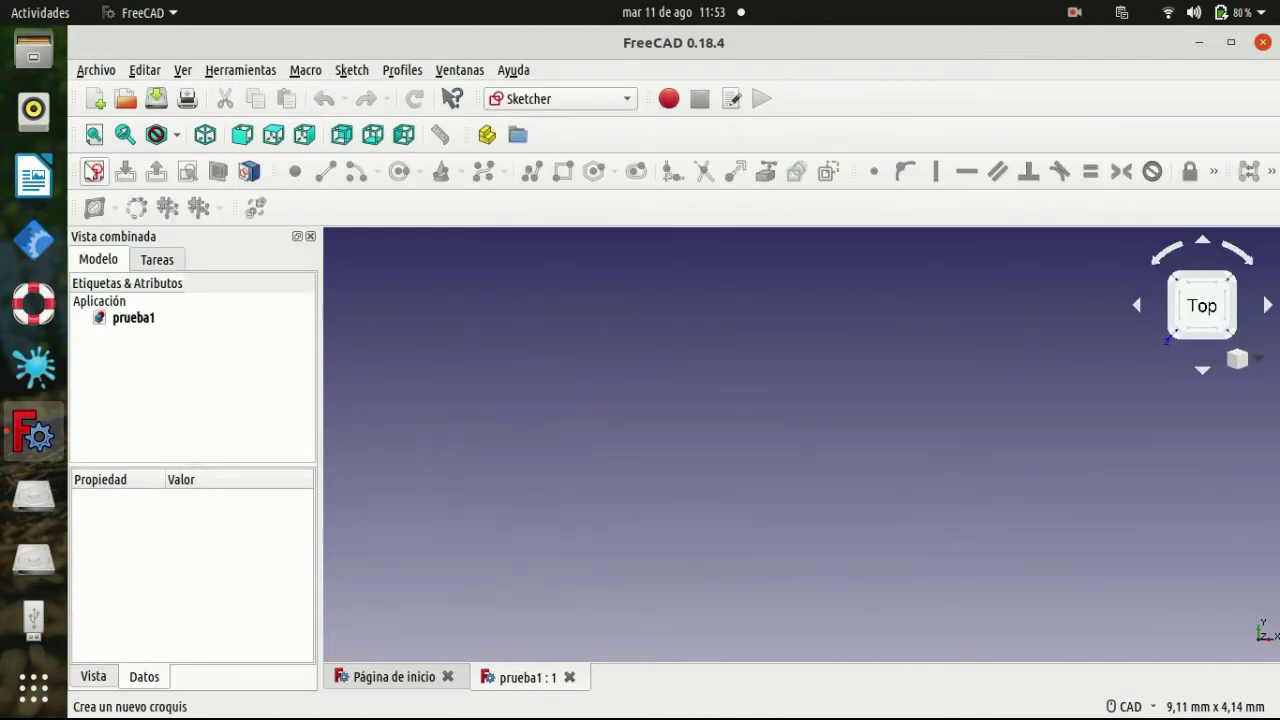
{"action": "left_click", "coordinate": [94, 171]}
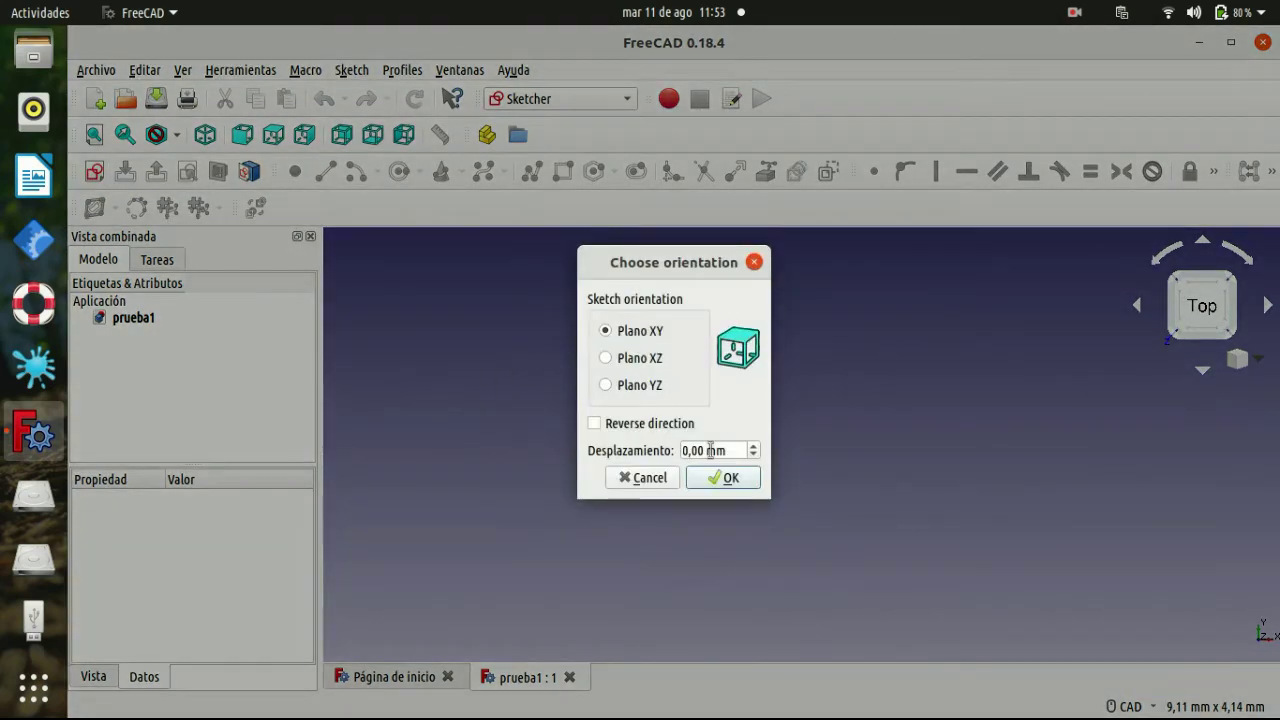
{"action": "left_click", "coordinate": [721, 482]}
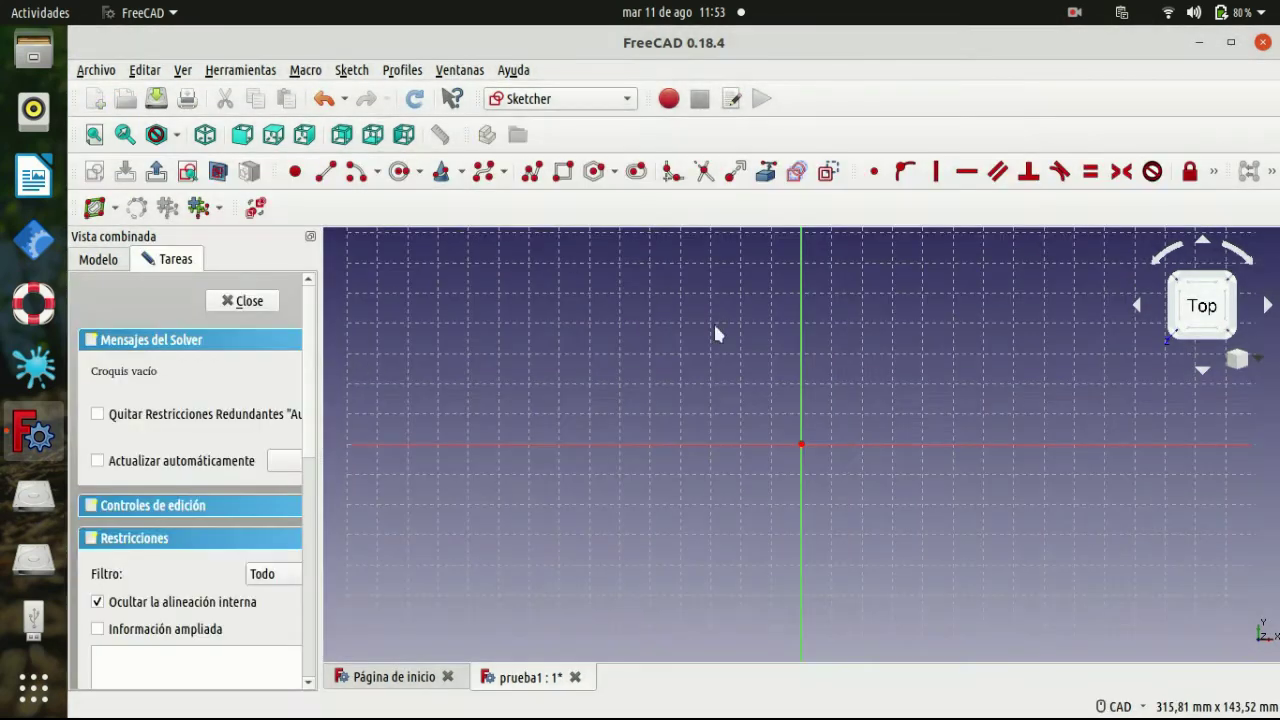
Draw the first link line from the sketch origin up and to the right.
{"action": "left_click", "coordinate": [326, 171]}
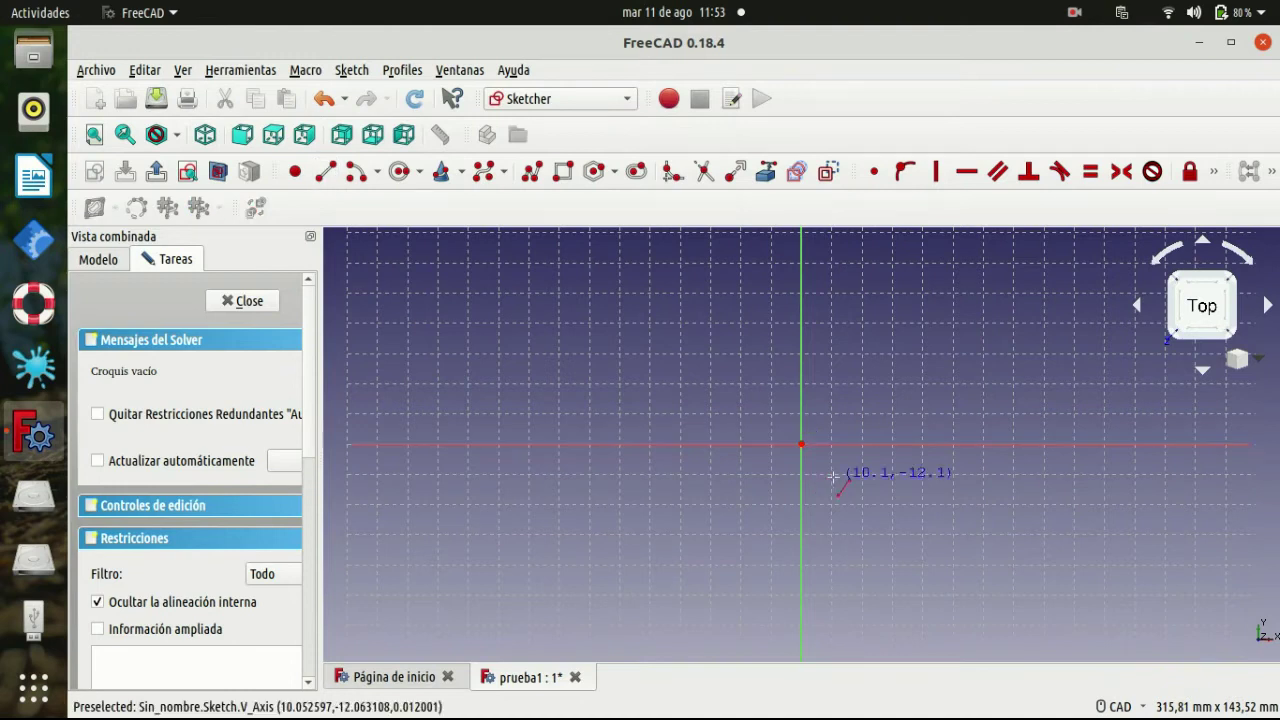
{"action": "left_click", "coordinate": [802, 442]}
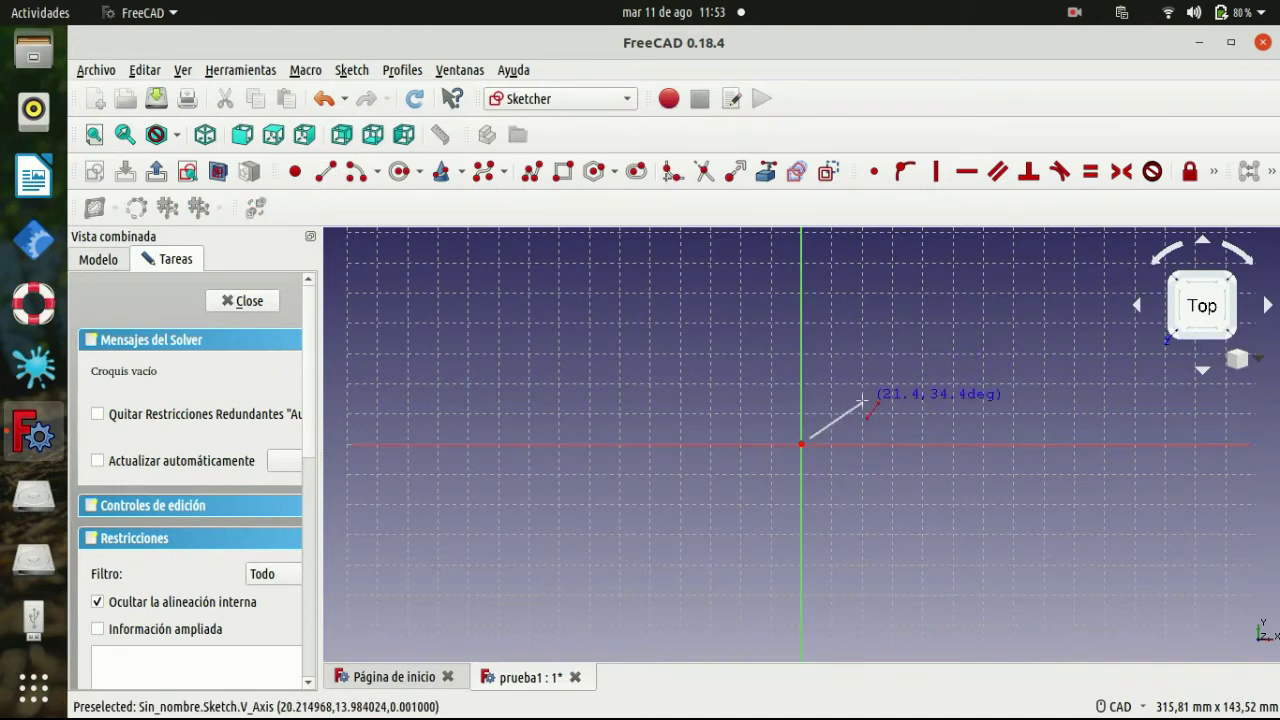
{"action": "left_click", "coordinate": [898, 385]}
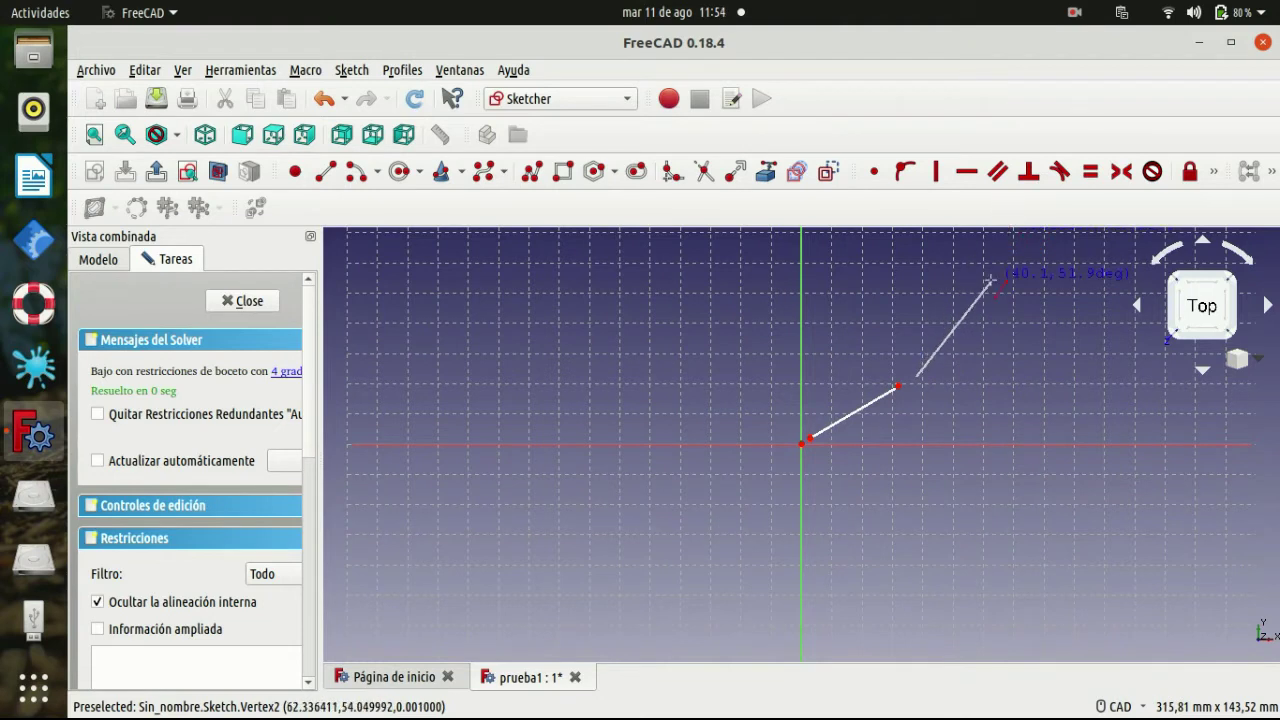
{"action": "scroll", "coordinate": [990, 278], "scroll_direction": "up", "scroll_amount": 3}
{"action": "scroll", "coordinate": [934, 243], "scroll_direction": "up", "scroll_amount": 2}
{"action": "scroll", "coordinate": [932, 240], "scroll_direction": "down", "scroll_amount": 3}
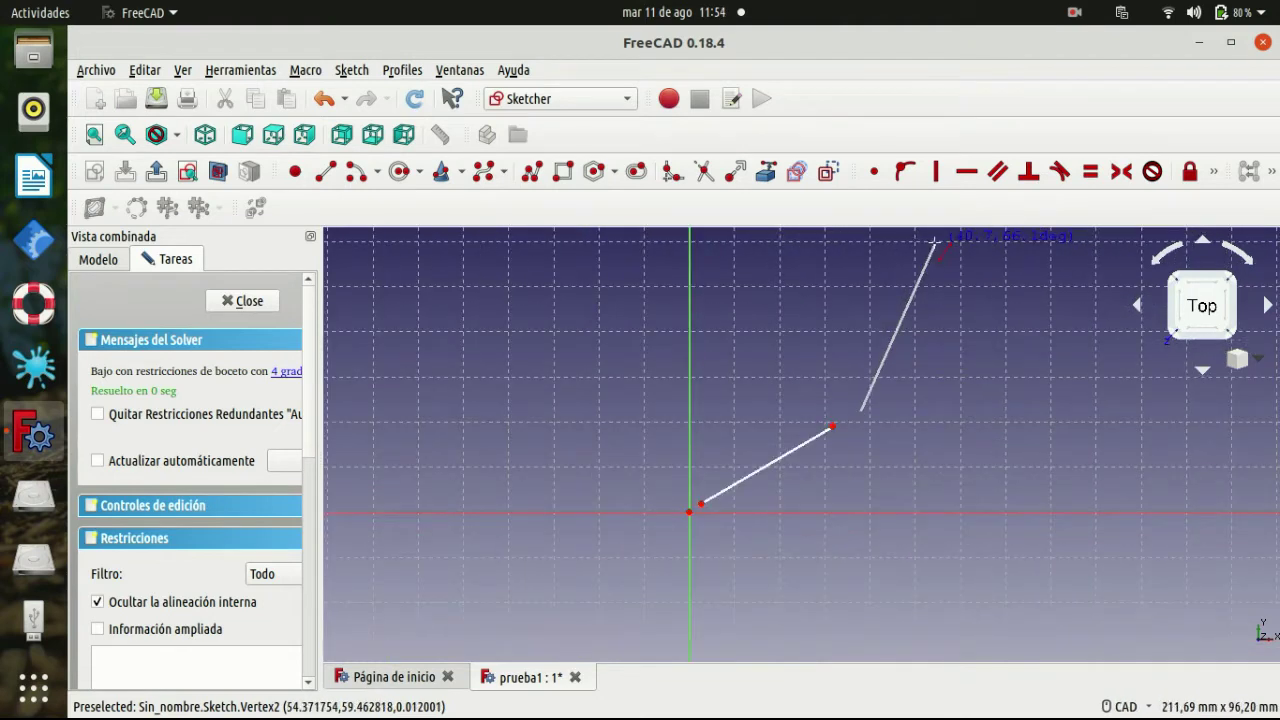
{"action": "scroll", "coordinate": [934, 243], "scroll_direction": "down", "scroll_amount": 2}
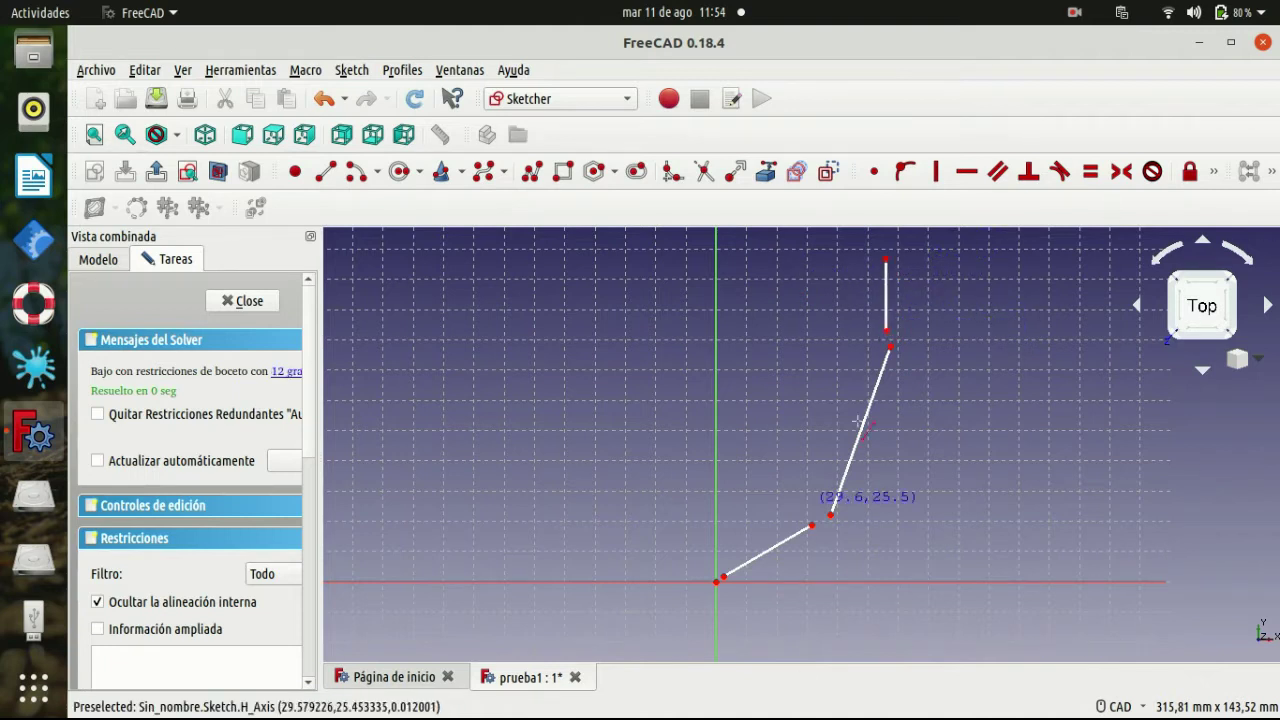
Constrain the first link's length to 33,69 mm.
{"action": "left_click", "coordinate": [1214, 173]}
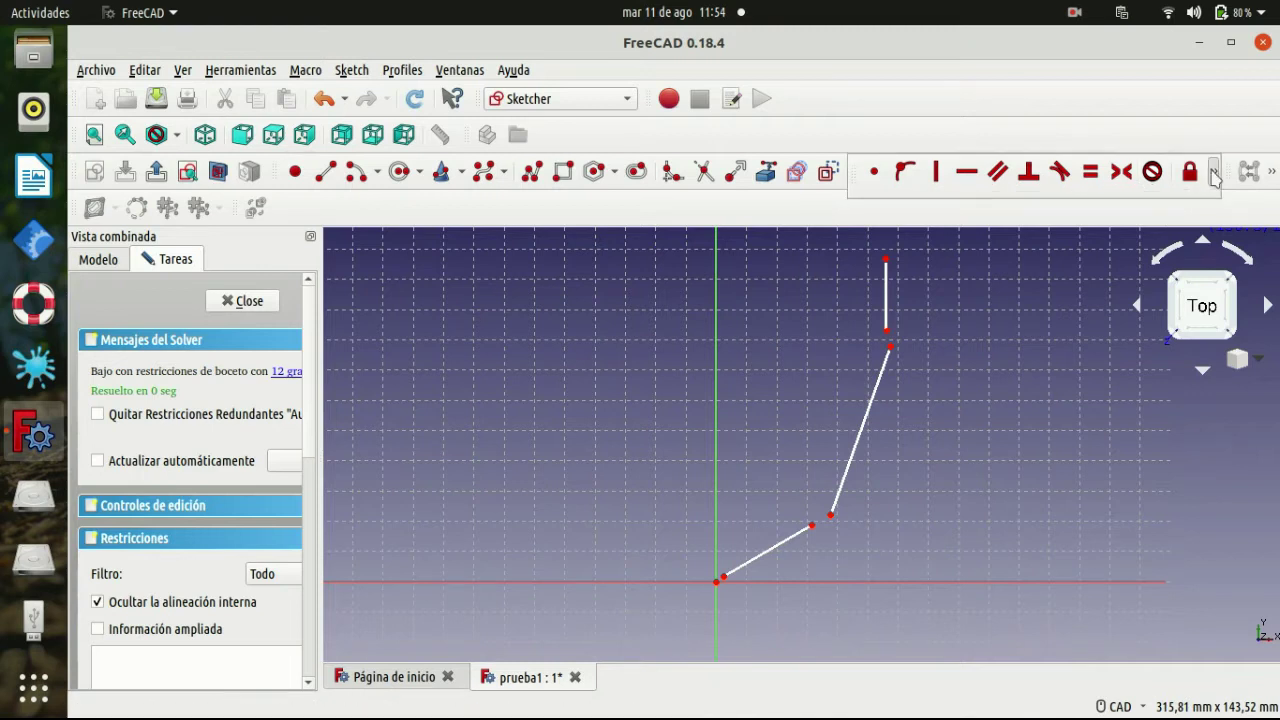
{"action": "left_click", "coordinate": [935, 202]}
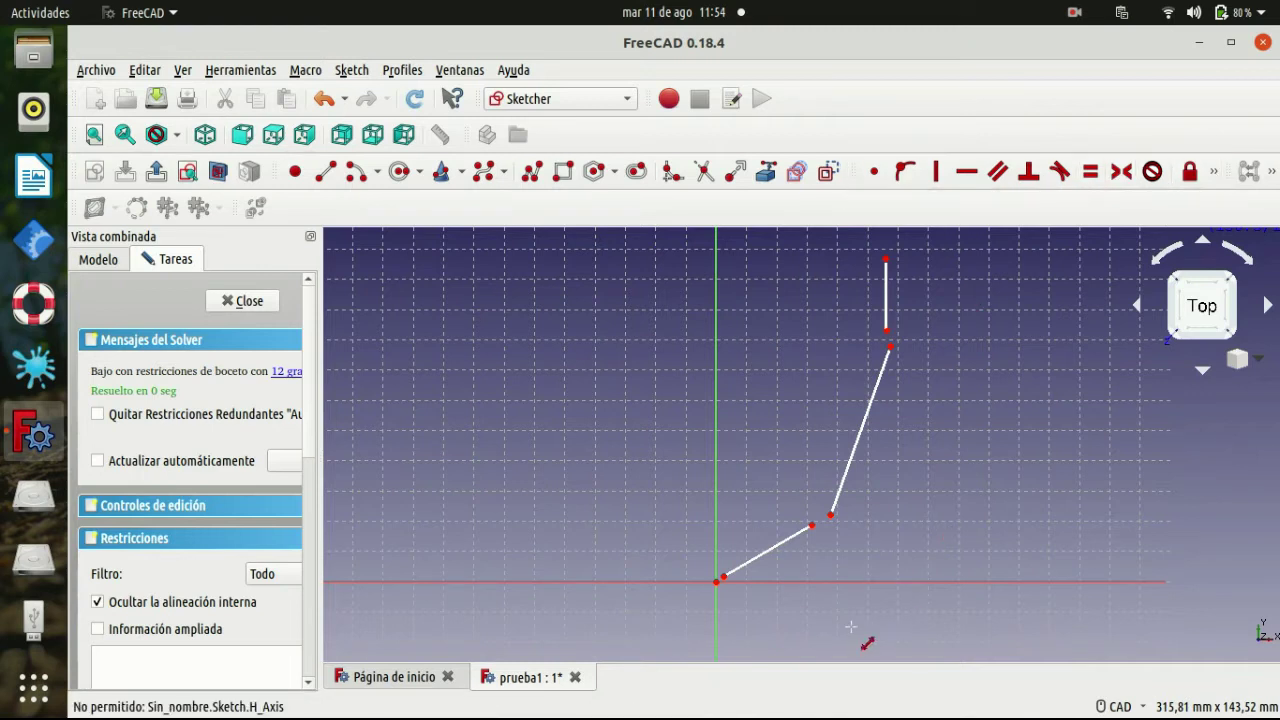
{"action": "left_click", "coordinate": [768, 551]}
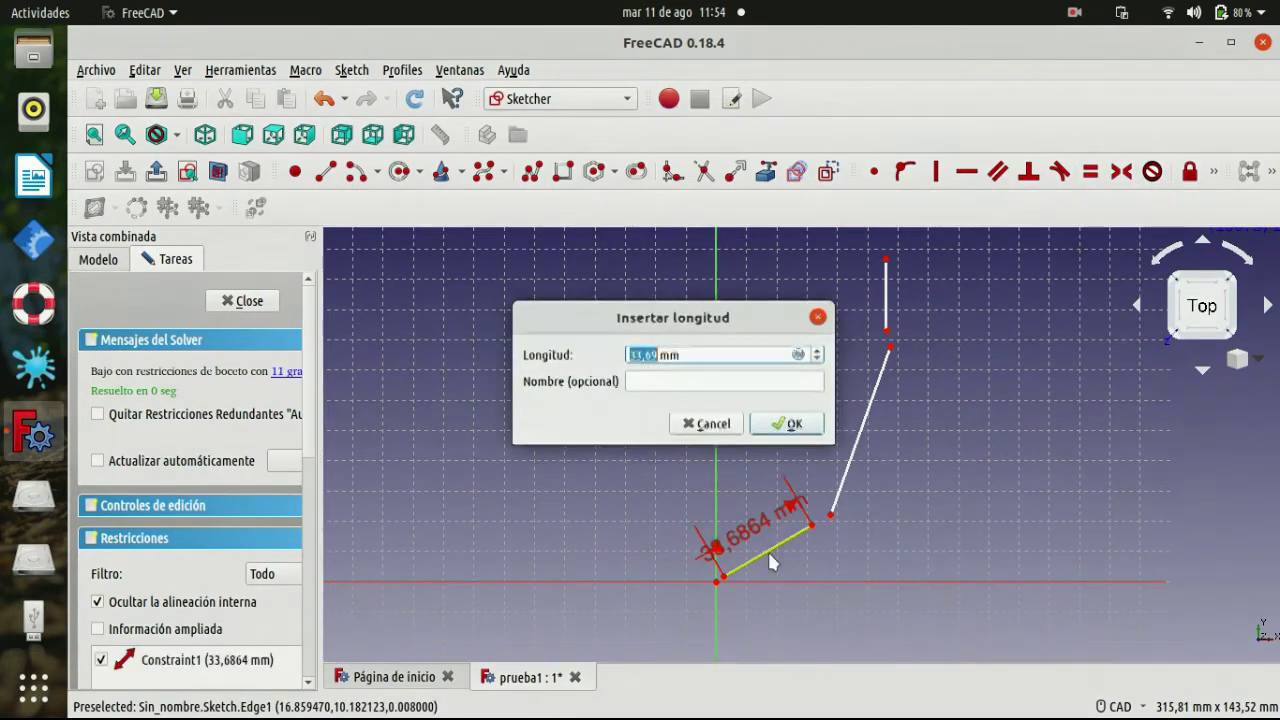
{"action": "left_click", "coordinate": [785, 425]}
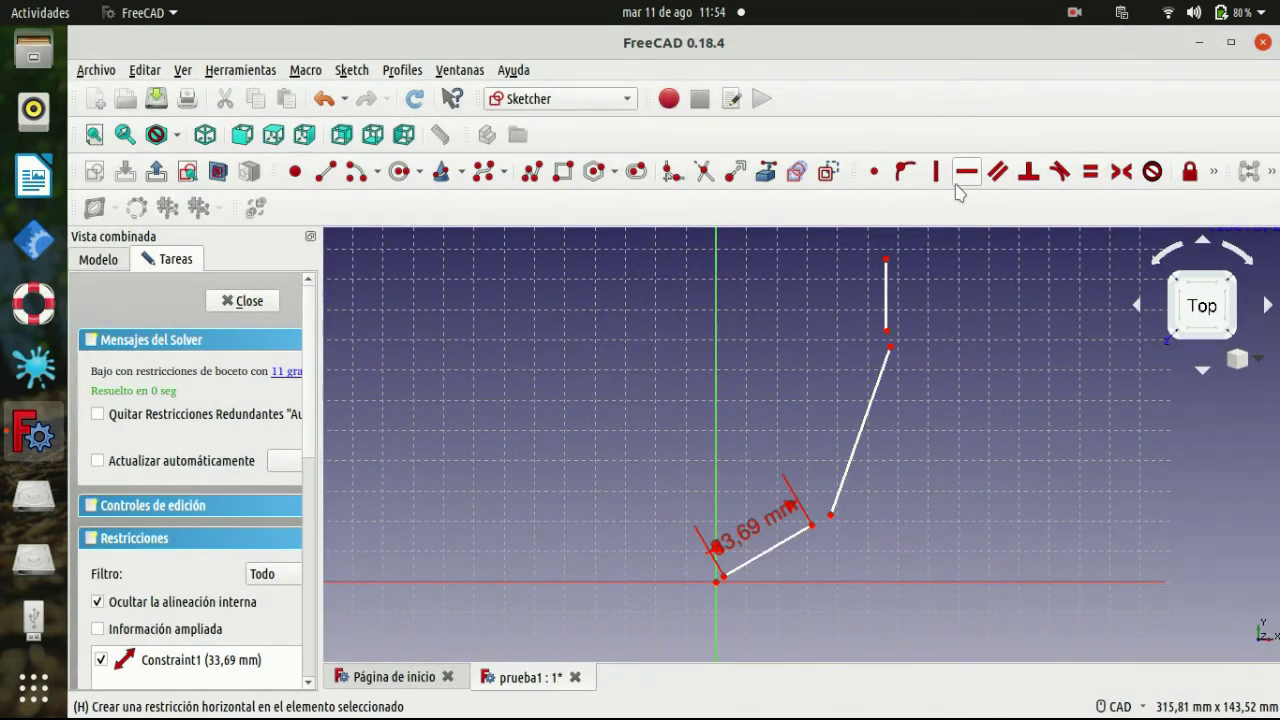
Constrain the steep link to 58,5 mm and the vertical link to 23,82 mm.
{"action": "left_click", "coordinate": [1213, 176]}
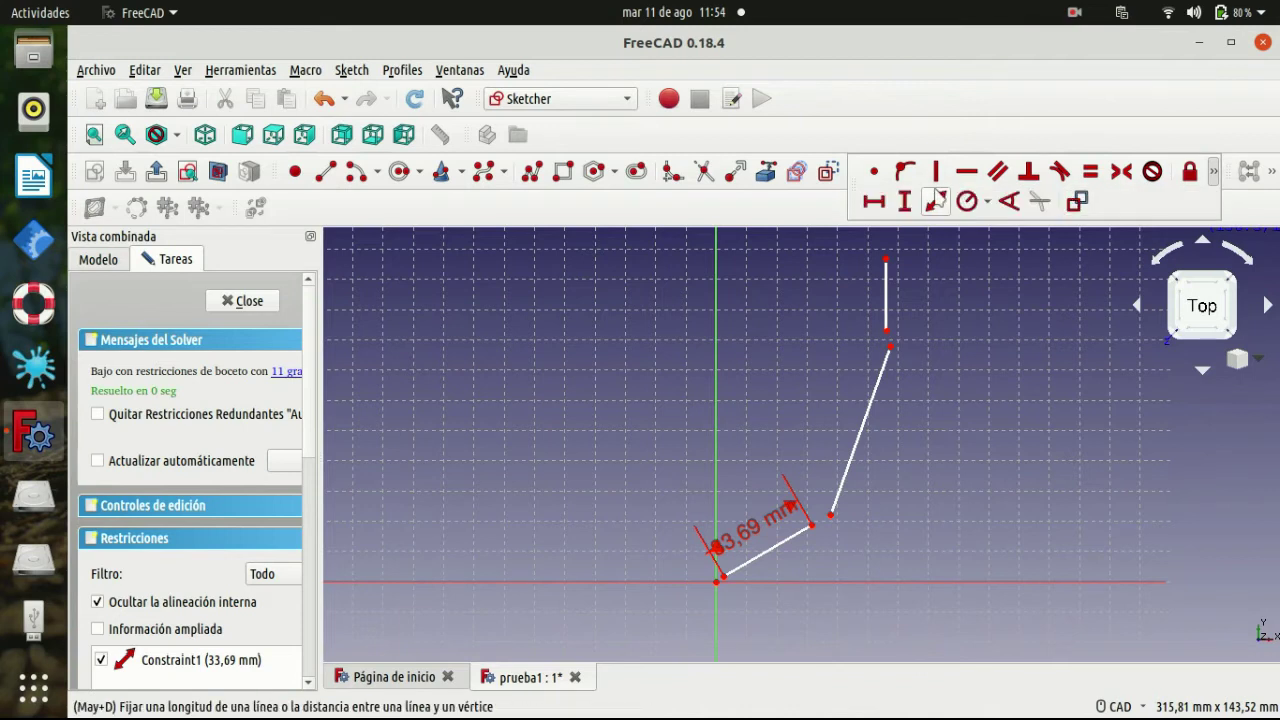
{"action": "left_click", "coordinate": [940, 197]}
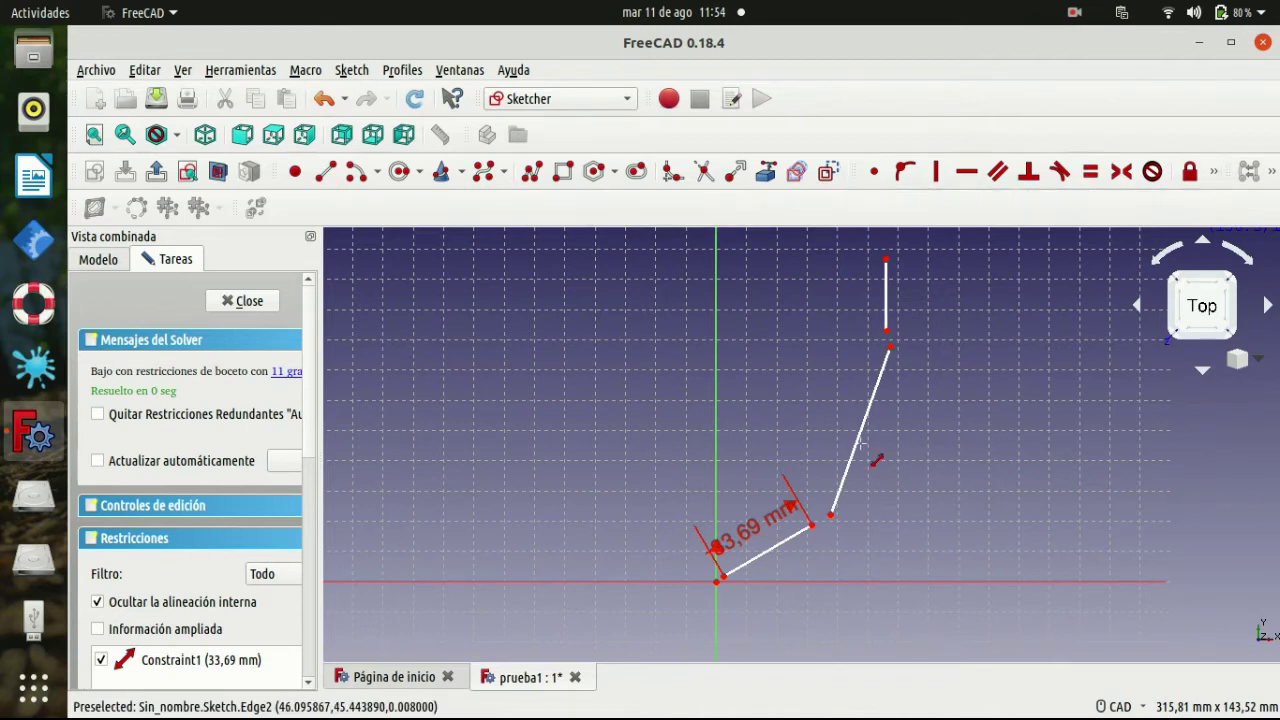
{"action": "left_click", "coordinate": [858, 455]}
{"action": "left_click", "coordinate": [806, 430]}
{"action": "left_click", "coordinate": [886, 295]}
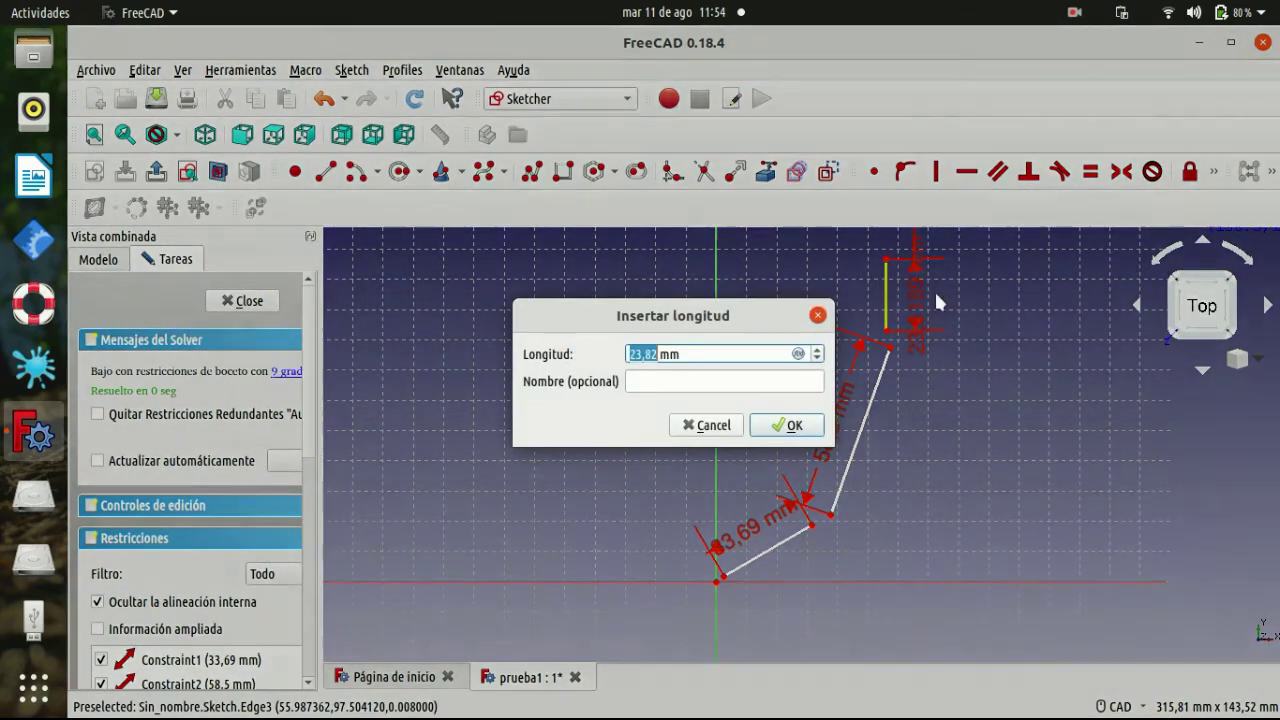
{"action": "left_click", "coordinate": [787, 426]}
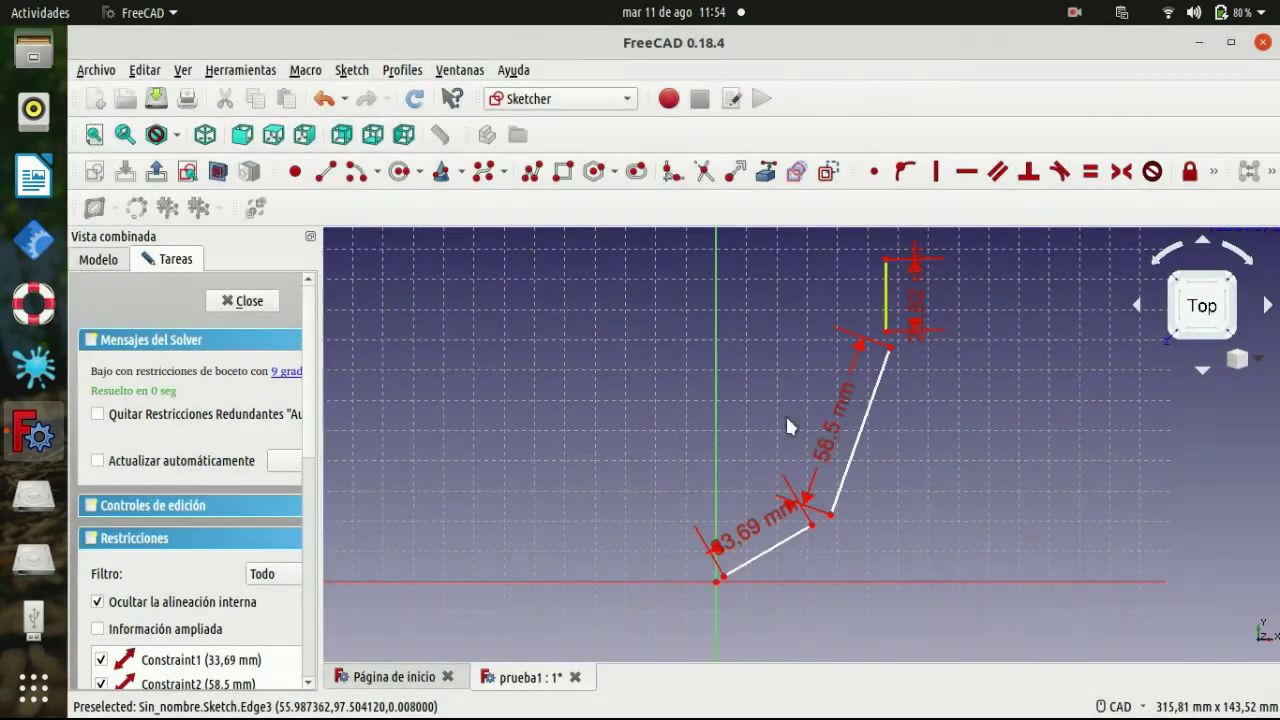
{"action": "left_click", "coordinate": [876, 175]}
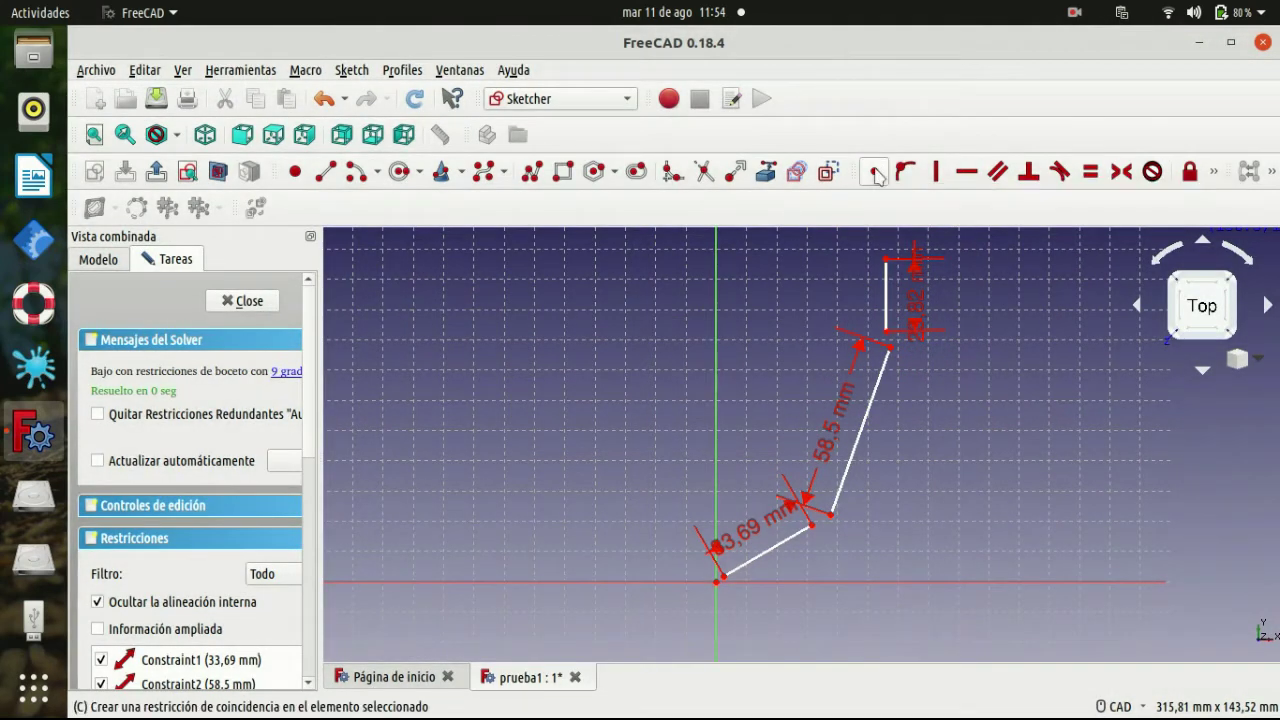
Anchor the first link's start point at the origin and swing it nearly horizontal.
{"action": "left_click", "coordinate": [723, 572]}
{"action": "left_click", "coordinate": [716, 581]}
{"action": "scroll", "coordinate": [716, 600], "scroll_direction": "up", "scroll_amount": 3}
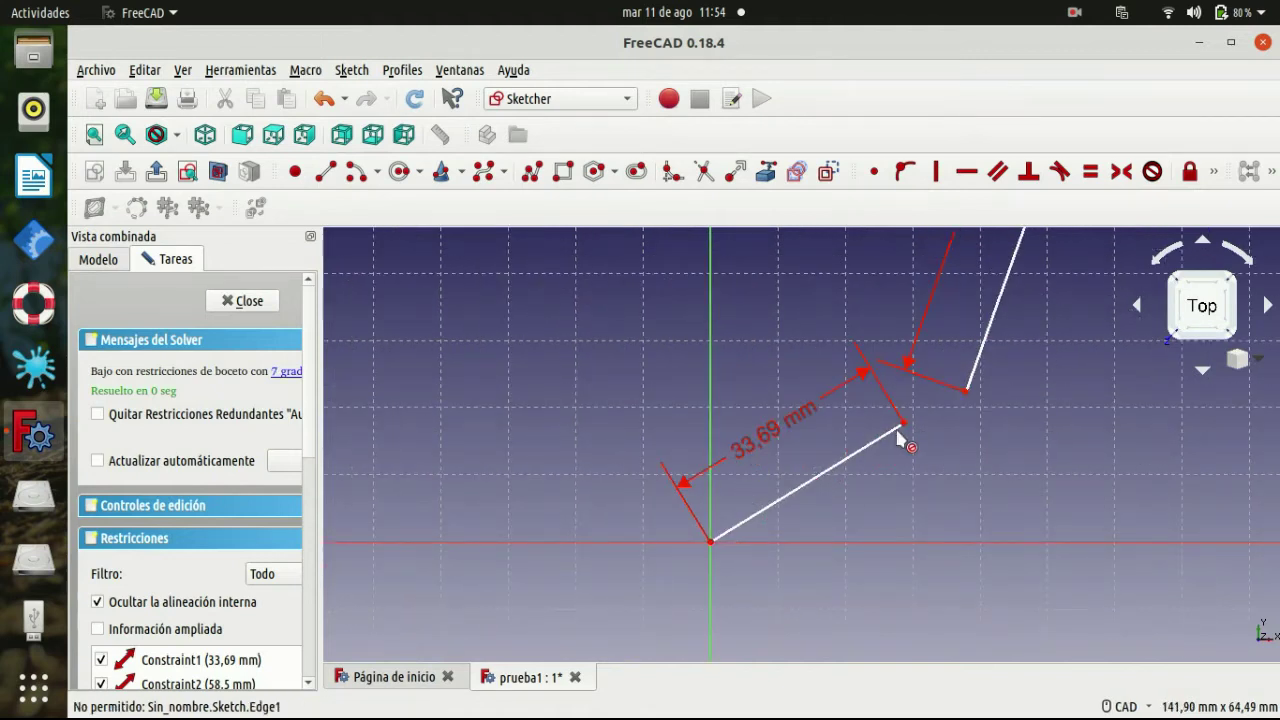
{"action": "key", "text": "Escape"}
{"action": "mouse_move", "coordinate": [903, 423]}
{"action": "left_mouse_down"}
{"action": "mouse_move", "coordinate": [779, 570]}
{"action": "mouse_move", "coordinate": [930, 510]}
{"action": "left_mouse_up"}
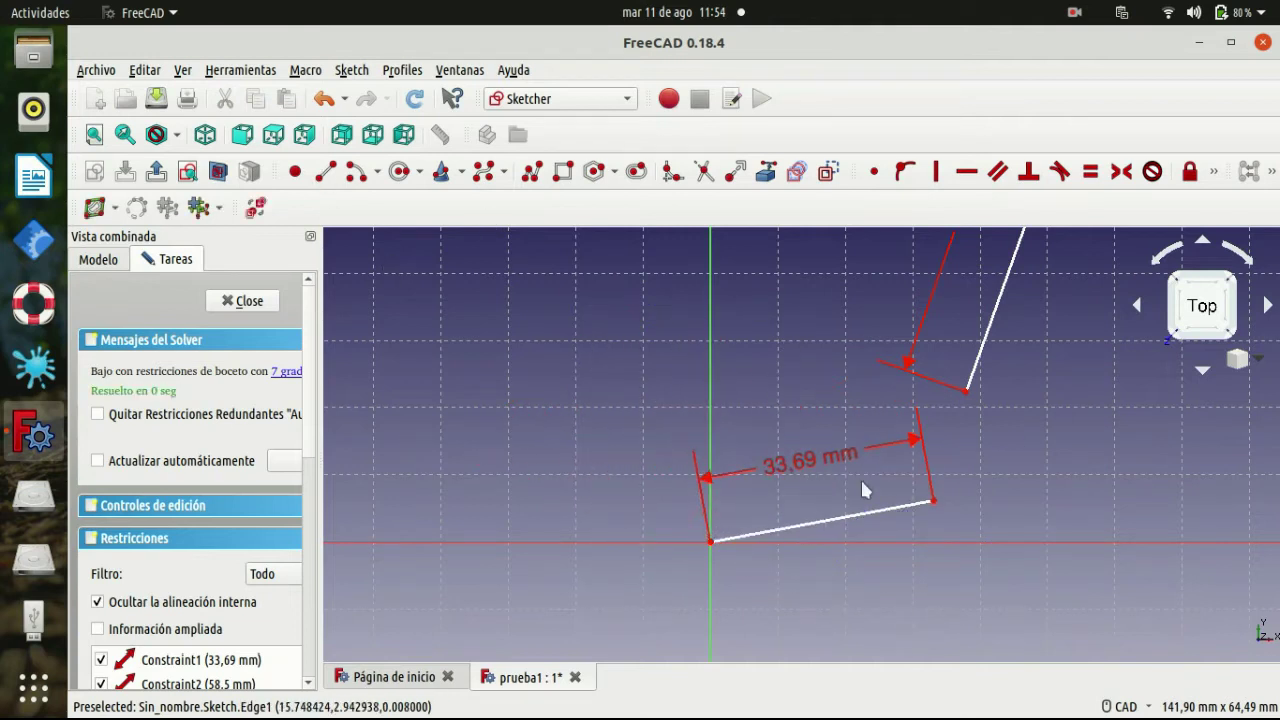
Make adjoining link endpoints coincident and check the chain moves together.
{"action": "left_click", "coordinate": [874, 171]}
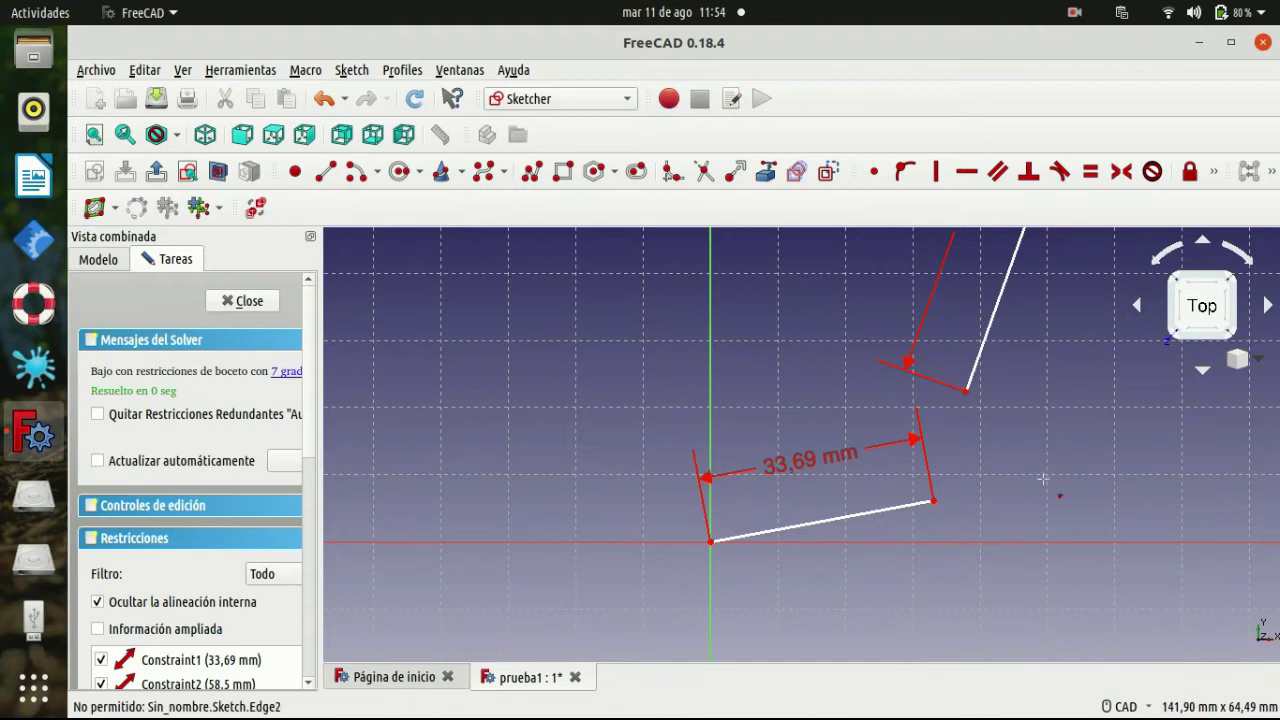
{"action": "left_click", "coordinate": [932, 505]}
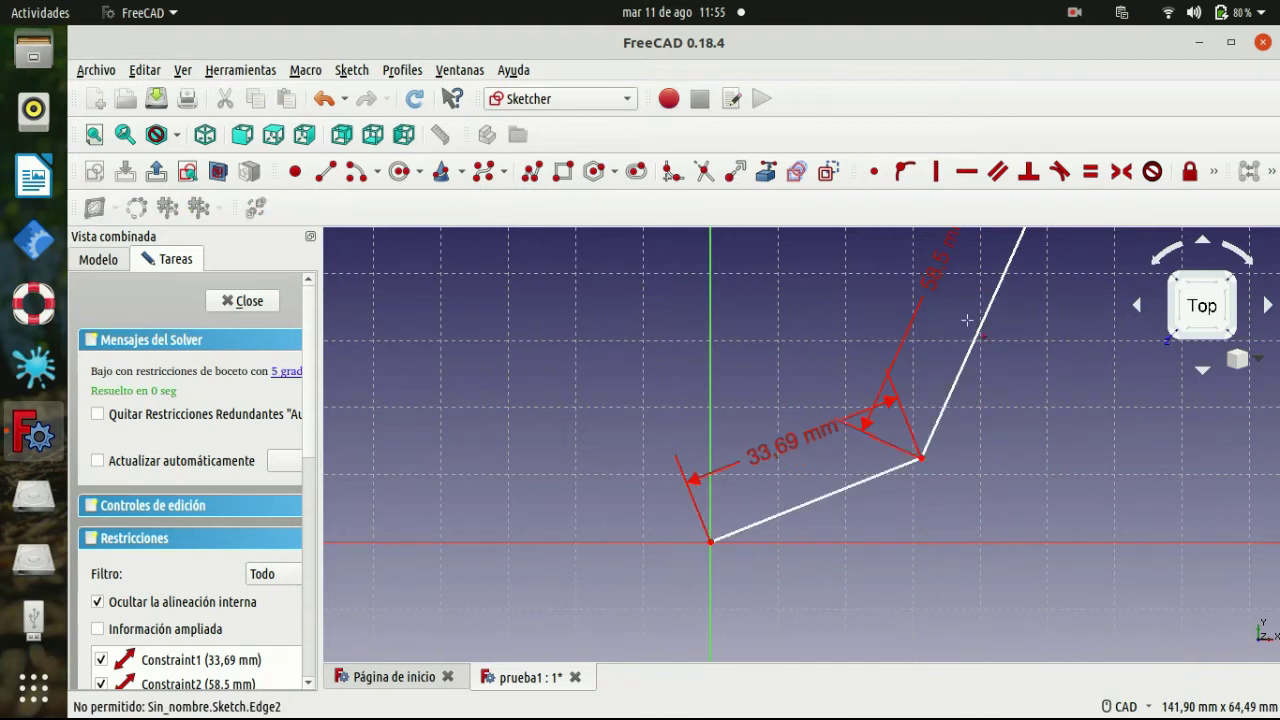
{"action": "scroll", "coordinate": [980, 380], "scroll_direction": "down", "scroll_amount": 3}
{"action": "scroll", "coordinate": [1004, 299], "scroll_direction": "down", "scroll_amount": 3}
{"action": "middle_click_drag", "start_coordinate": [1004, 299], "coordinate": [874, 514]}
{"action": "scroll", "coordinate": [874, 514], "scroll_direction": "up", "scroll_amount": 4}
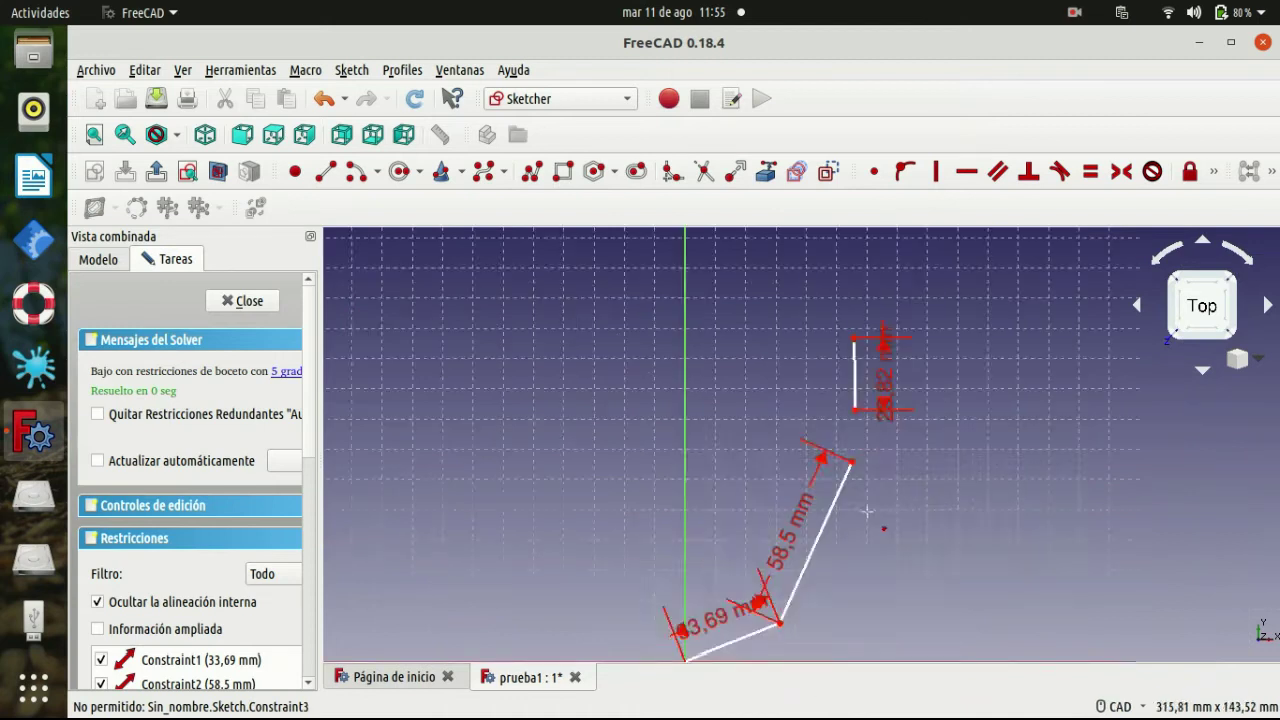
{"action": "scroll", "coordinate": [850, 460], "scroll_direction": "up", "scroll_amount": 4}
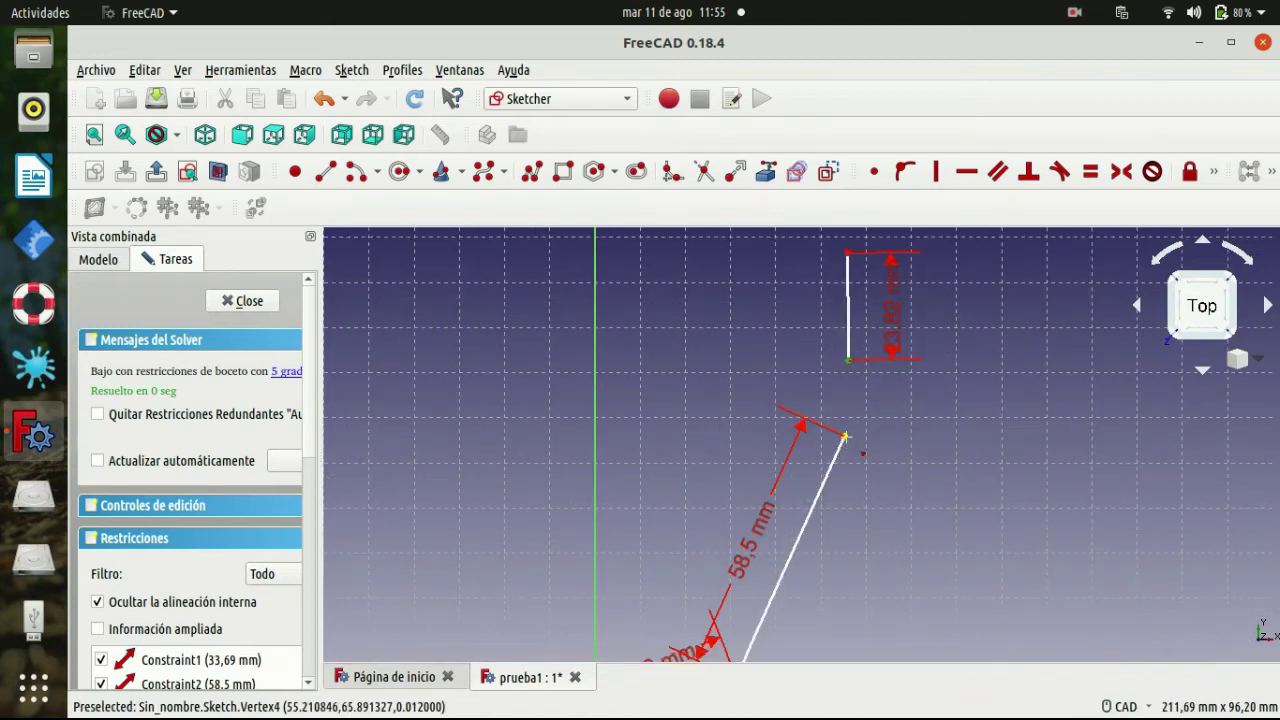
{"action": "left_click", "coordinate": [845, 437]}
{"action": "scroll", "coordinate": [797, 524], "scroll_direction": "down", "scroll_amount": 3}
{"action": "scroll", "coordinate": [820, 470], "scroll_direction": "up", "scroll_amount": 3}
{"action": "mouse_move", "coordinate": [866, 360]}
{"action": "left_mouse_down"}
{"action": "mouse_move", "coordinate": [866, 433]}
{"action": "mouse_move", "coordinate": [842, 376]}
{"action": "left_mouse_up"}
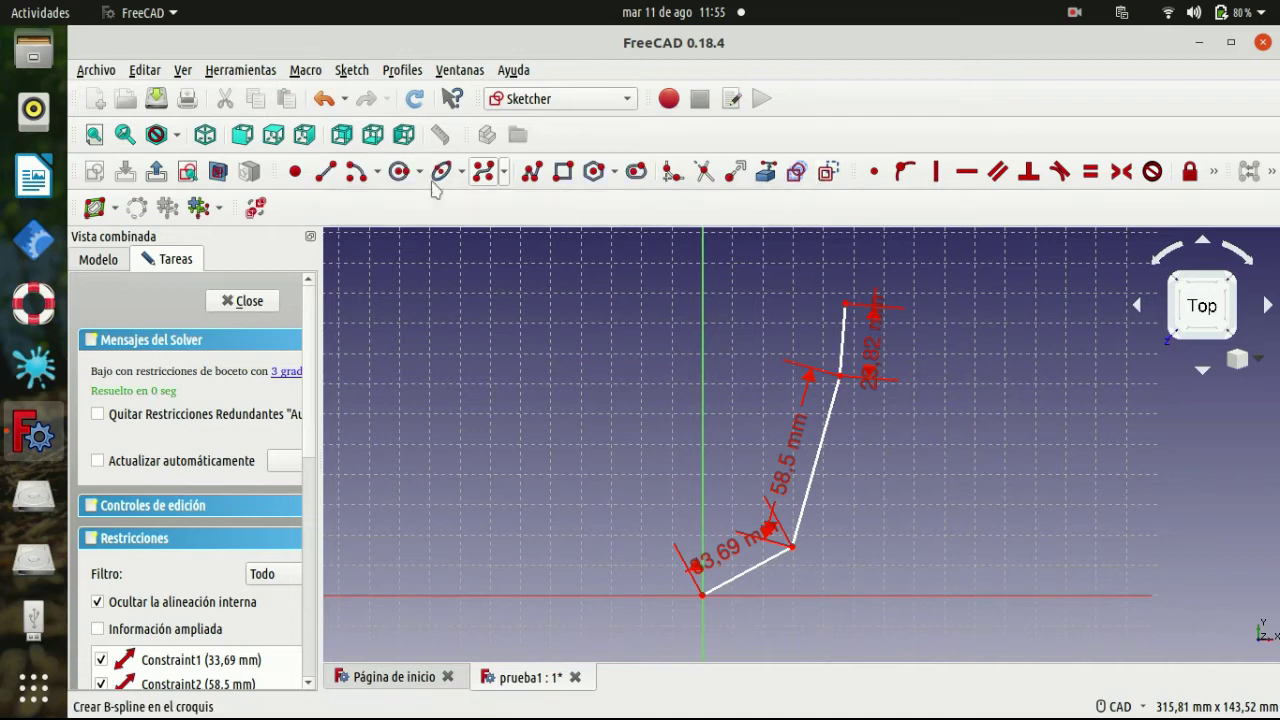
Draw a line down the sketch's vertical axis.
{"action": "left_click", "coordinate": [326, 174]}
{"action": "scroll", "coordinate": [692, 482], "scroll_direction": "down", "scroll_amount": 2}
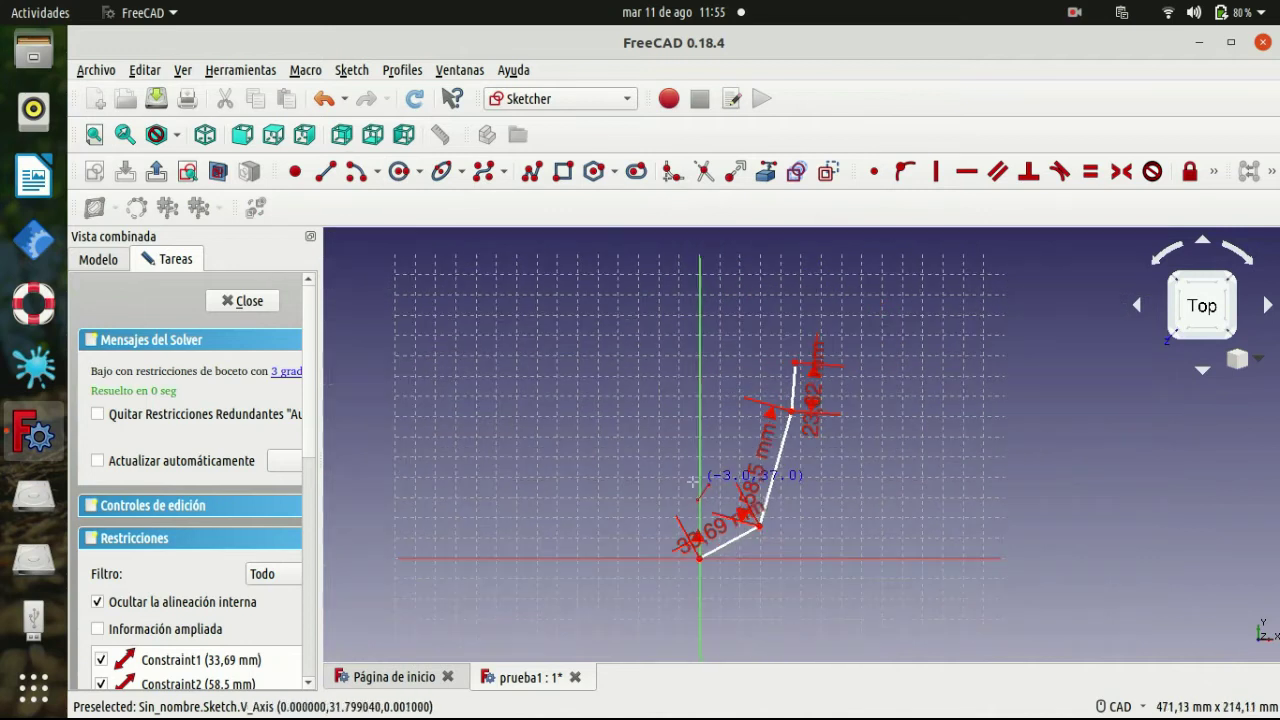
{"action": "left_click", "coordinate": [701, 289]}
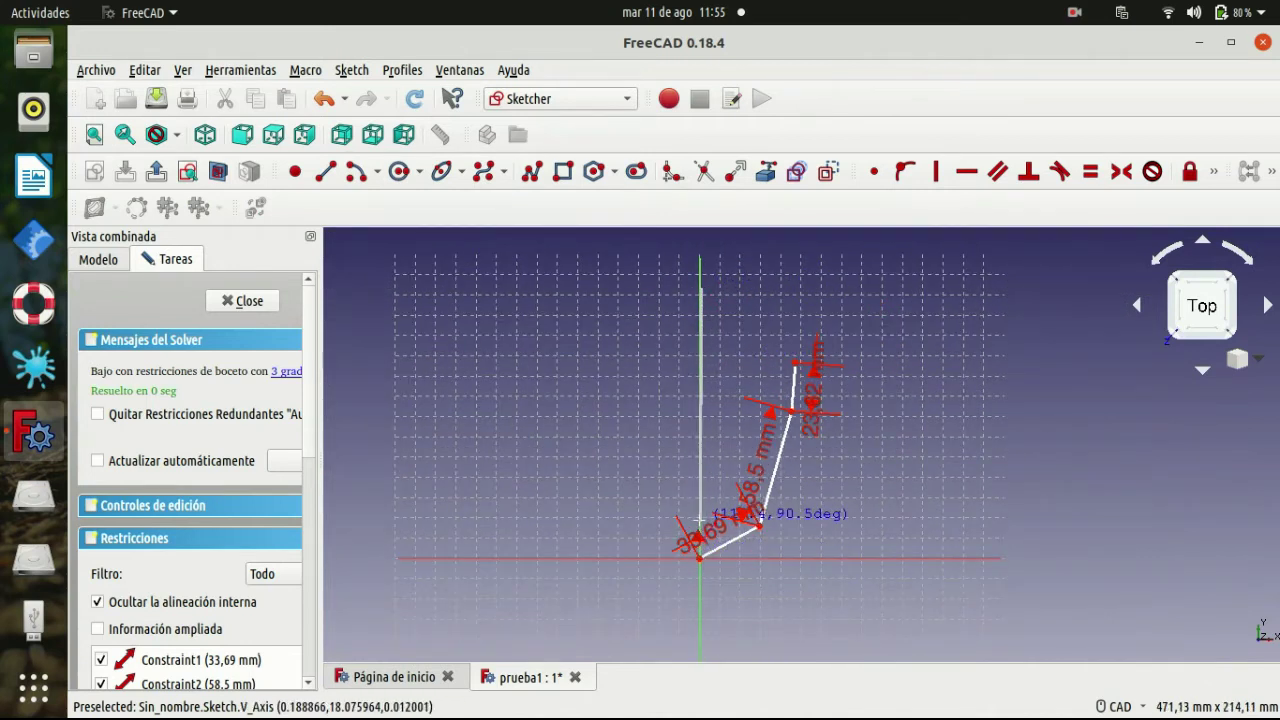
{"action": "left_click", "coordinate": [699, 520]}
{"action": "scroll", "coordinate": [708, 540], "scroll_direction": "up", "scroll_amount": 3}
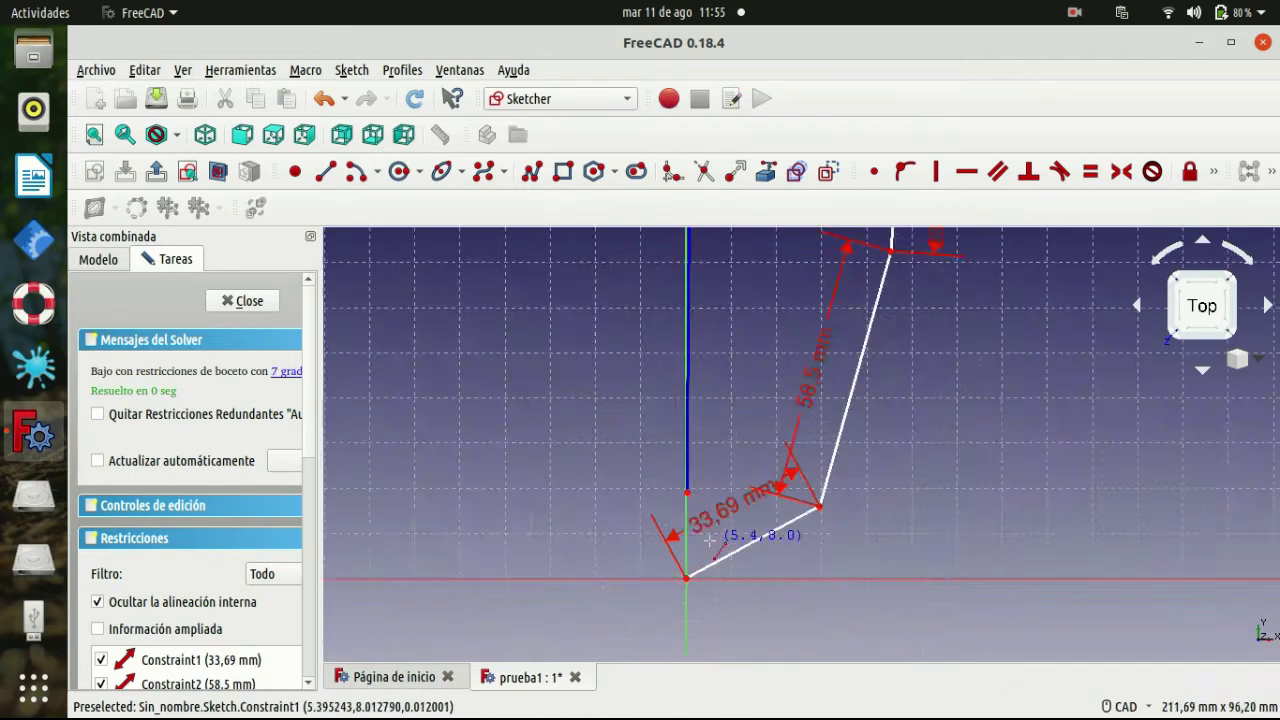
{"action": "scroll", "coordinate": [708, 540], "scroll_direction": "up", "scroll_amount": 4}
Make the new line's lower endpoint coincident with the first link's base point.
{"action": "left_click", "coordinate": [873, 171]}
{"action": "left_click", "coordinate": [657, 432]}
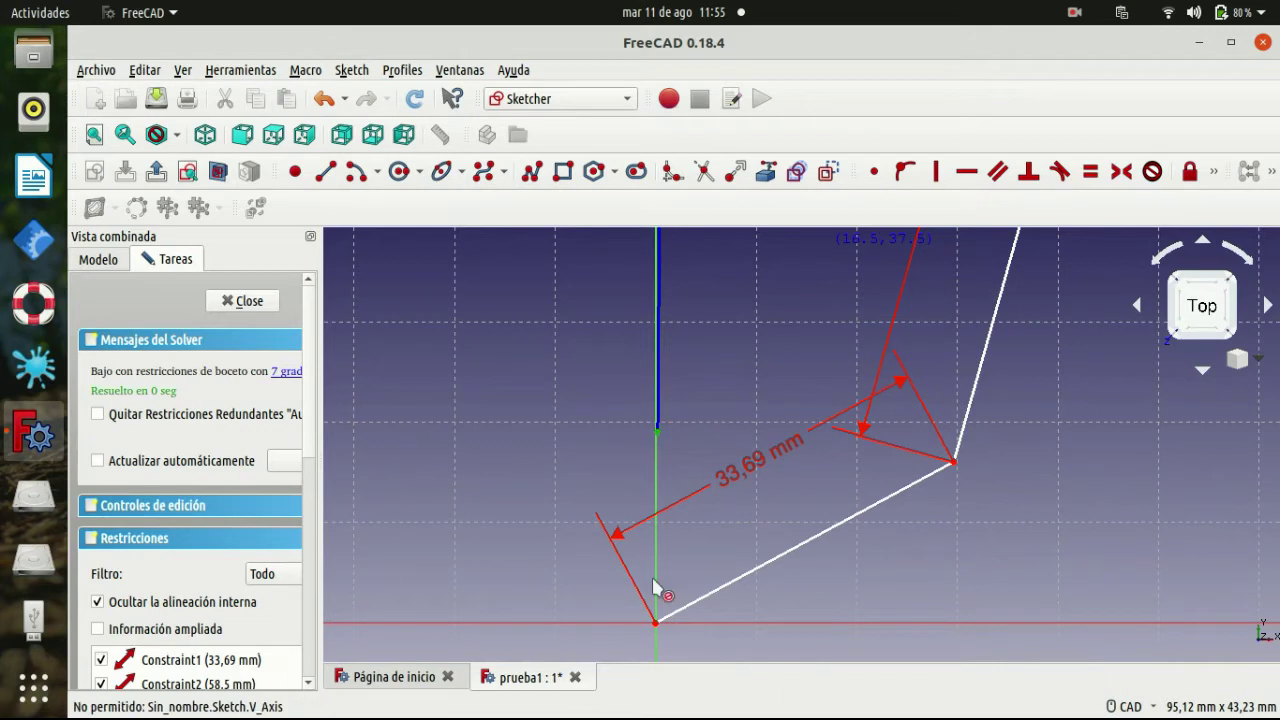
{"action": "left_click", "coordinate": [660, 623]}
{"action": "scroll", "coordinate": [691, 508], "scroll_direction": "up", "scroll_amount": 2}
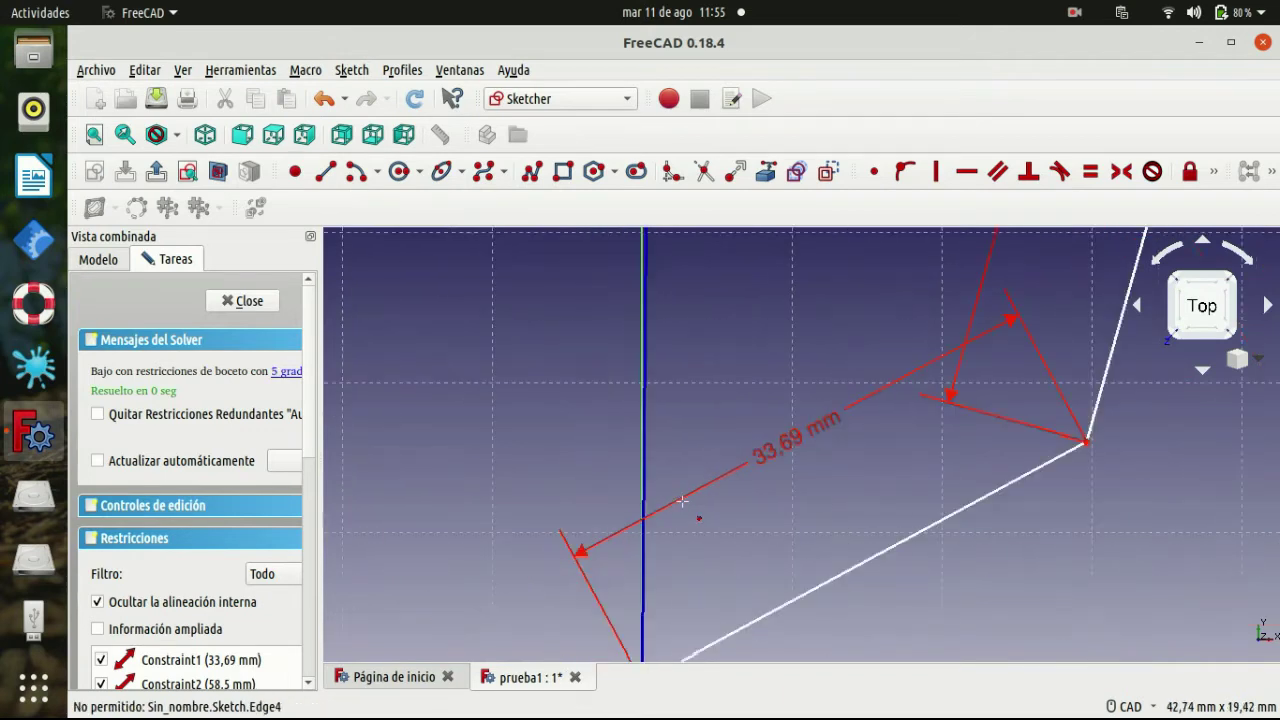
{"action": "scroll", "coordinate": [680, 502], "scroll_direction": "down", "scroll_amount": 6}
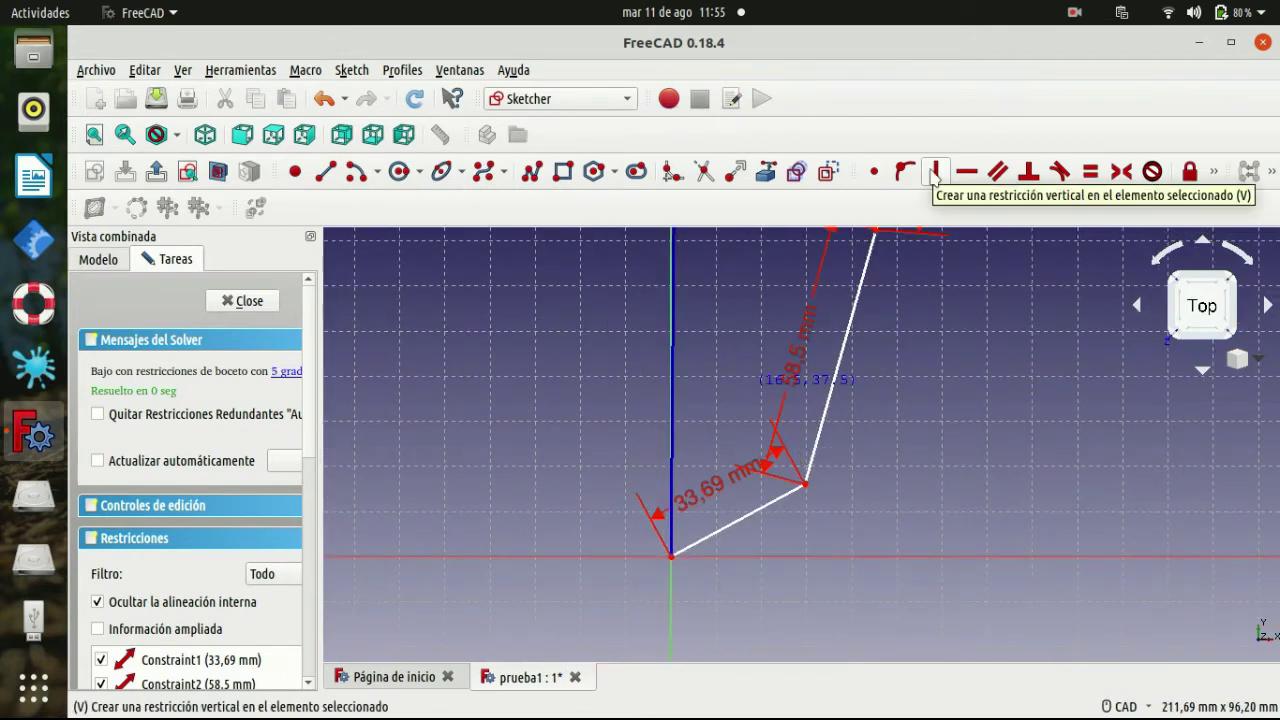
{"action": "left_click", "coordinate": [934, 172]}
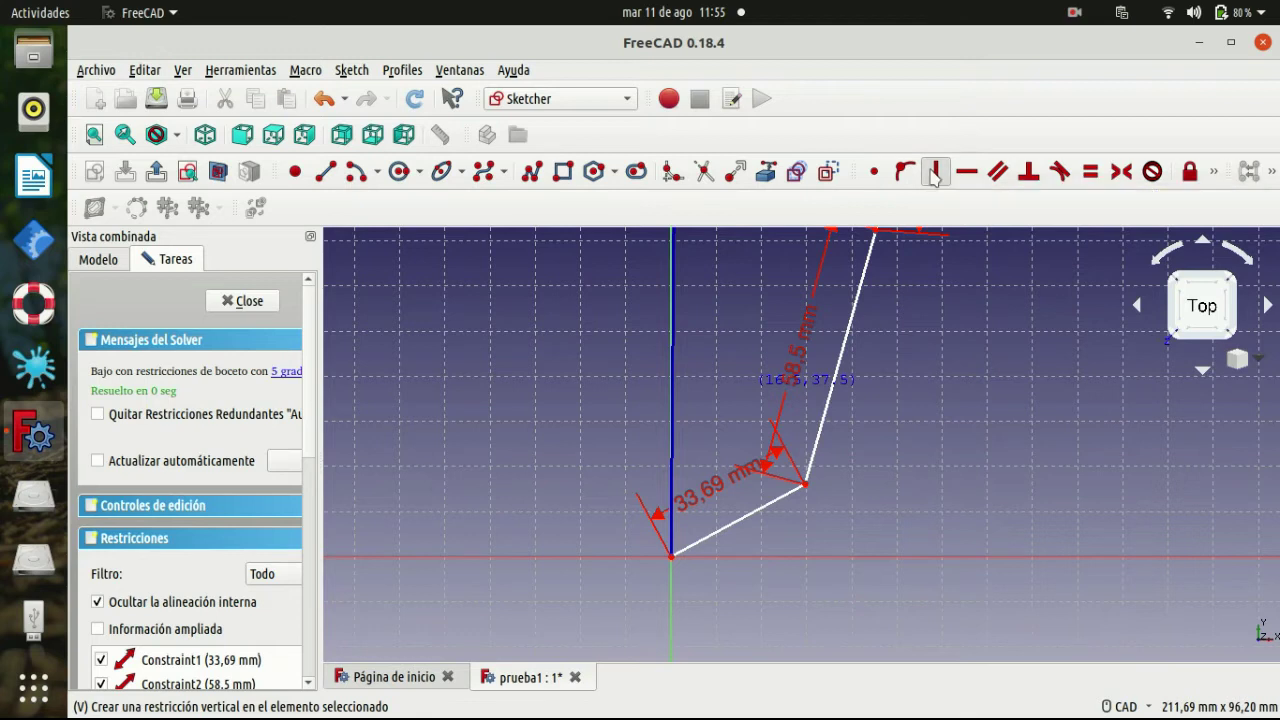
Constrain the new axis line to be vertical.
{"action": "left_click", "coordinate": [672, 363]}
{"action": "scroll", "coordinate": [716, 315], "scroll_direction": "down", "scroll_amount": 2}
{"action": "scroll", "coordinate": [716, 315], "scroll_direction": "down", "scroll_amount": 2}
{"action": "middle_click_drag", "start_coordinate": [731, 277], "coordinate": [723, 472]}
{"action": "scroll", "coordinate": [752, 446], "scroll_direction": "up", "scroll_amount": 1}
{"action": "scroll", "coordinate": [770, 440], "scroll_direction": "up", "scroll_amount": 1}
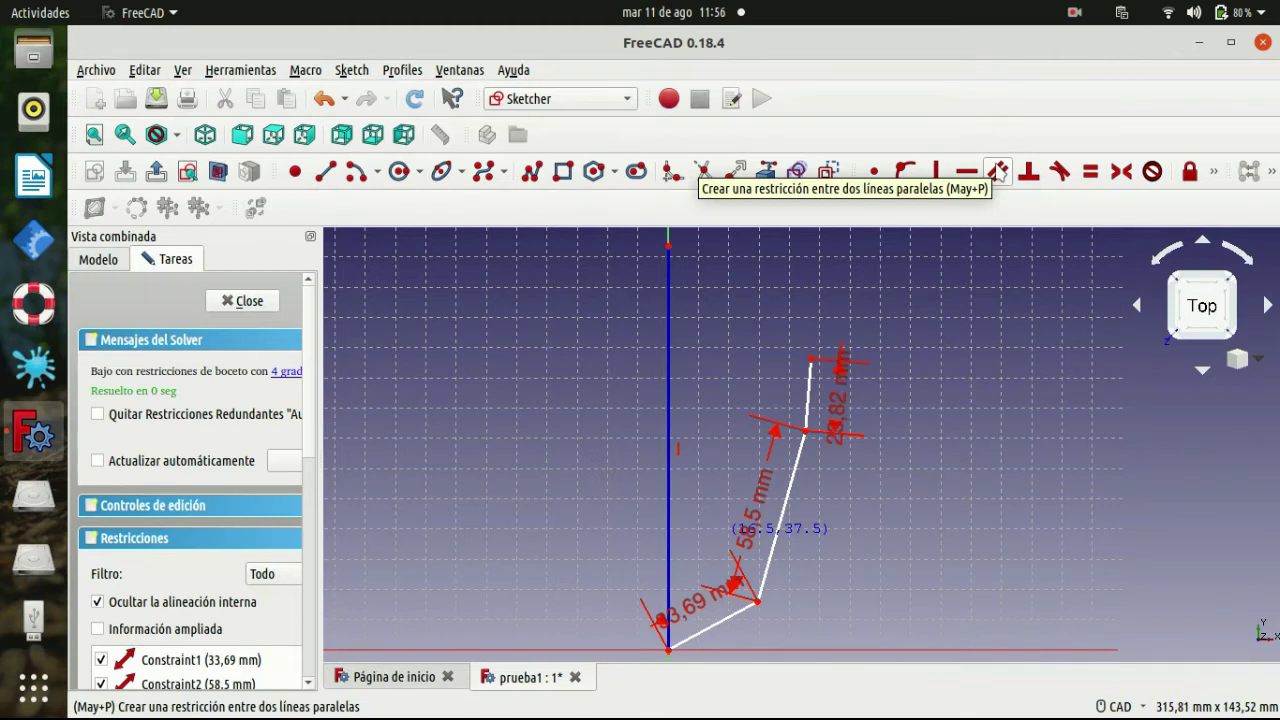
Make the top link vertical with its upper end on the vertical line, then drag the joint.
{"action": "left_click", "coordinate": [812, 400]}
{"action": "key", "text": "v"}
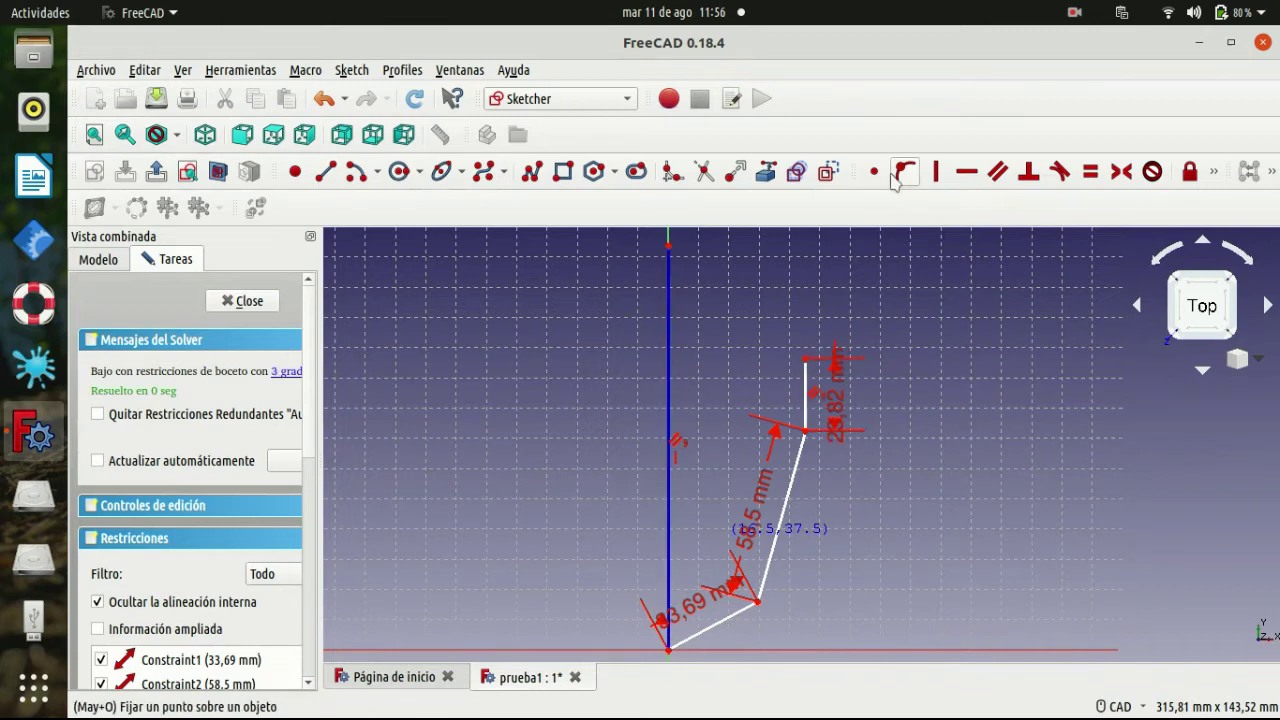
{"action": "left_click", "coordinate": [898, 174]}
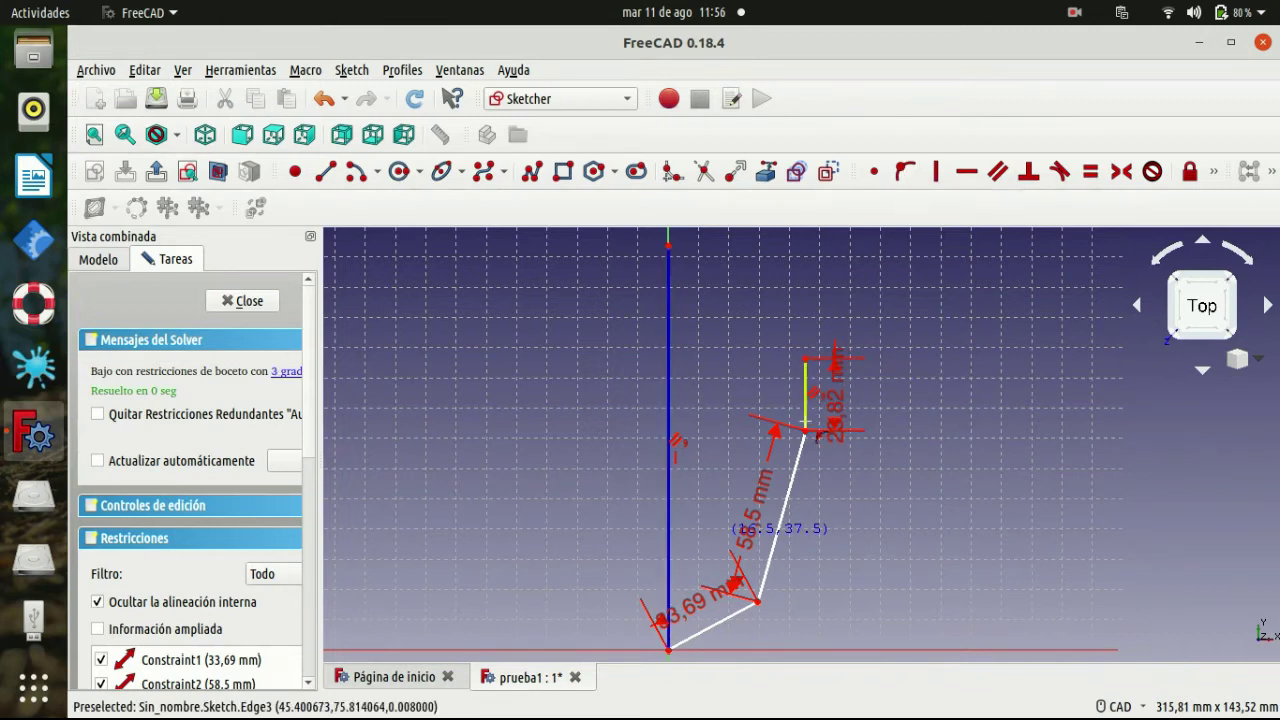
{"action": "left_click", "coordinate": [806, 368]}
{"action": "left_click", "coordinate": [672, 372]}
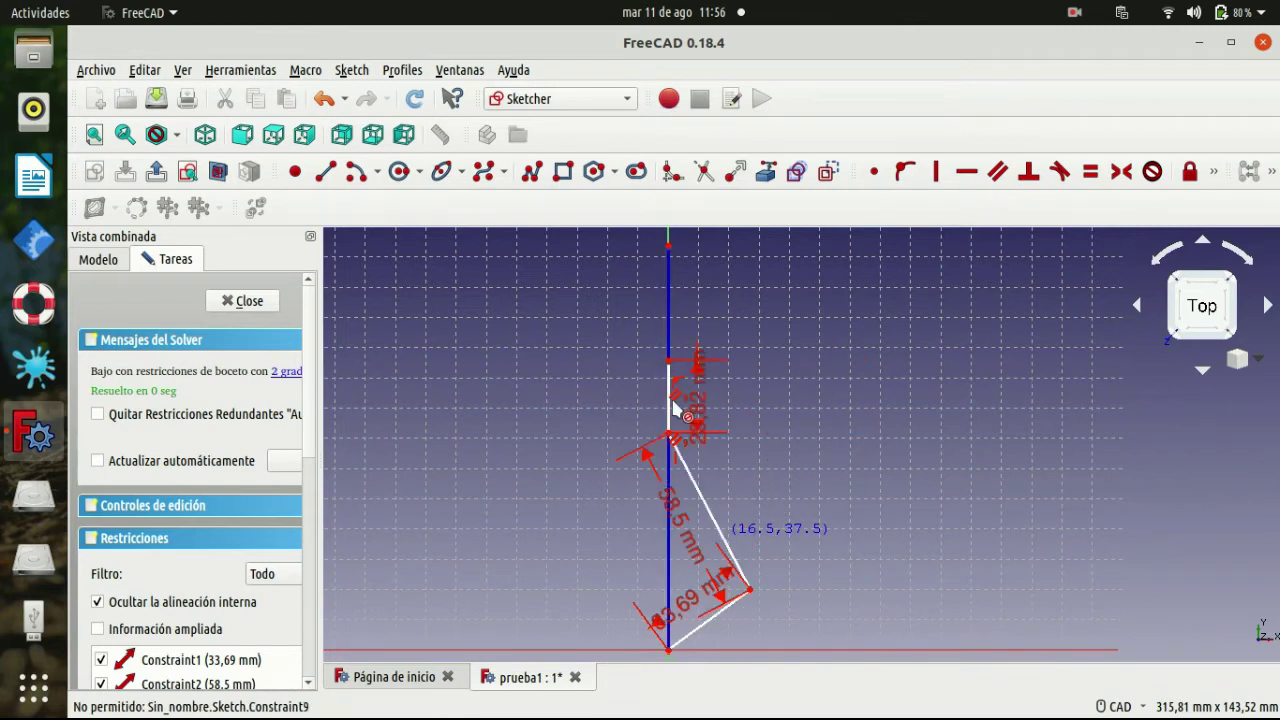
{"action": "scroll", "coordinate": [674, 405], "scroll_direction": "up", "scroll_amount": 1}
{"action": "scroll", "coordinate": [676, 400], "scroll_direction": "down", "scroll_amount": 3}
{"action": "mouse_move", "coordinate": [675, 397]}
{"action": "left_mouse_down"}
{"action": "mouse_move", "coordinate": [672, 447]}
{"action": "mouse_move", "coordinate": [680, 398]}
{"action": "mouse_move", "coordinate": [680, 418]}
{"action": "left_mouse_up"}
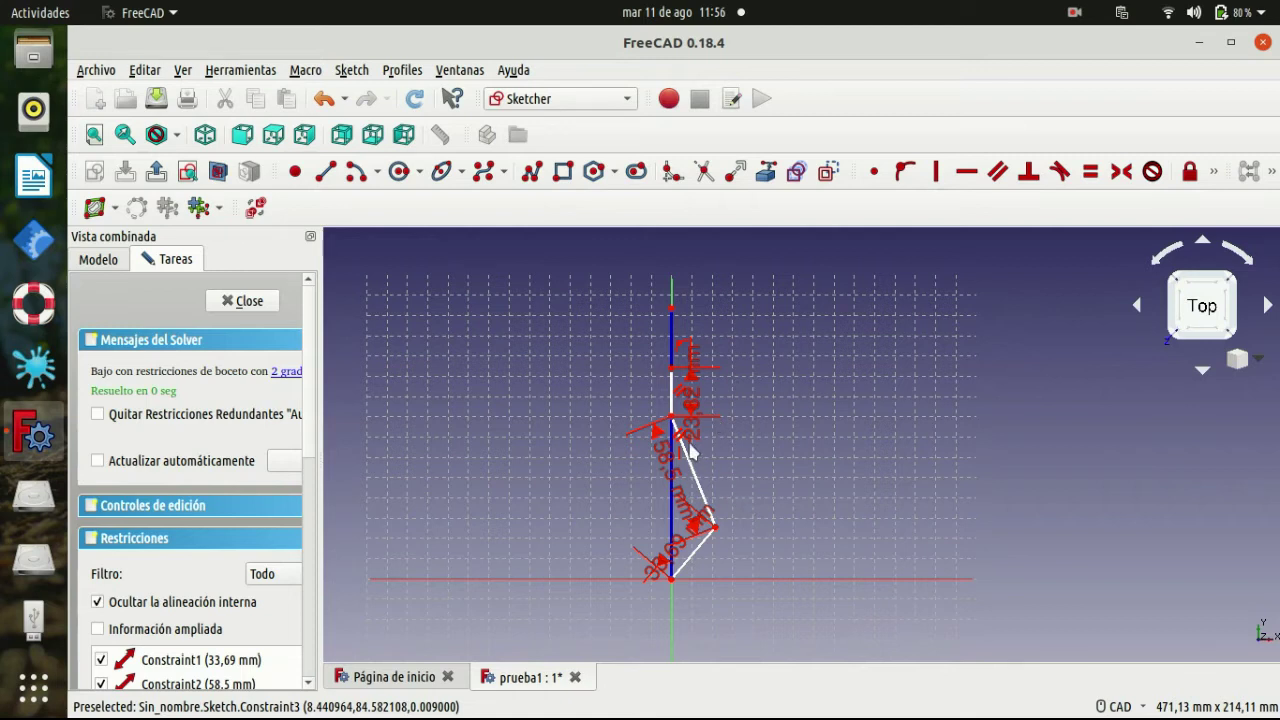
Close the skeleton sketch and recentre the linkage in the view.
{"action": "left_click", "coordinate": [231, 301]}
{"action": "scroll", "coordinate": [715, 384], "scroll_direction": "down", "scroll_amount": 3}
{"action": "scroll", "coordinate": [715, 384], "scroll_direction": "down", "scroll_amount": 3}
{"action": "middle_click_drag", "start_coordinate": [727, 364], "coordinate": [697, 435]}
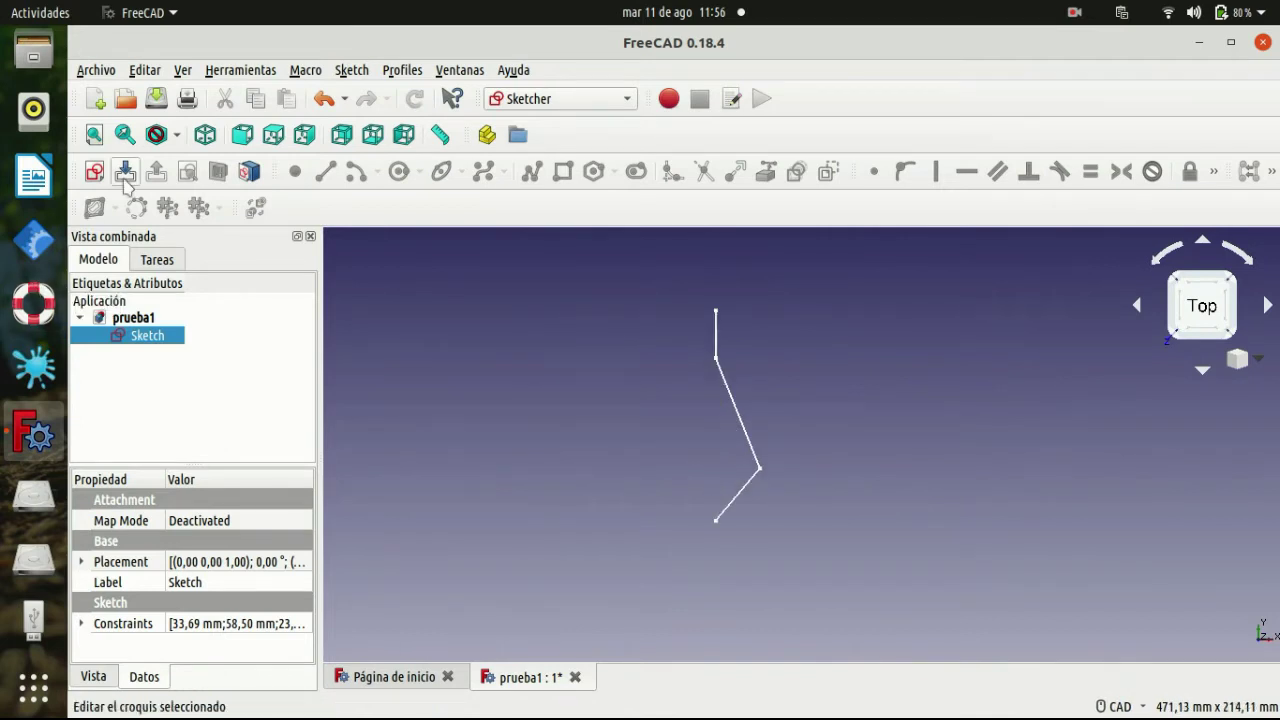
In Part Design, create a body on XY_Plane and start a new sketch in it.
{"action": "left_click", "coordinate": [560, 98]}
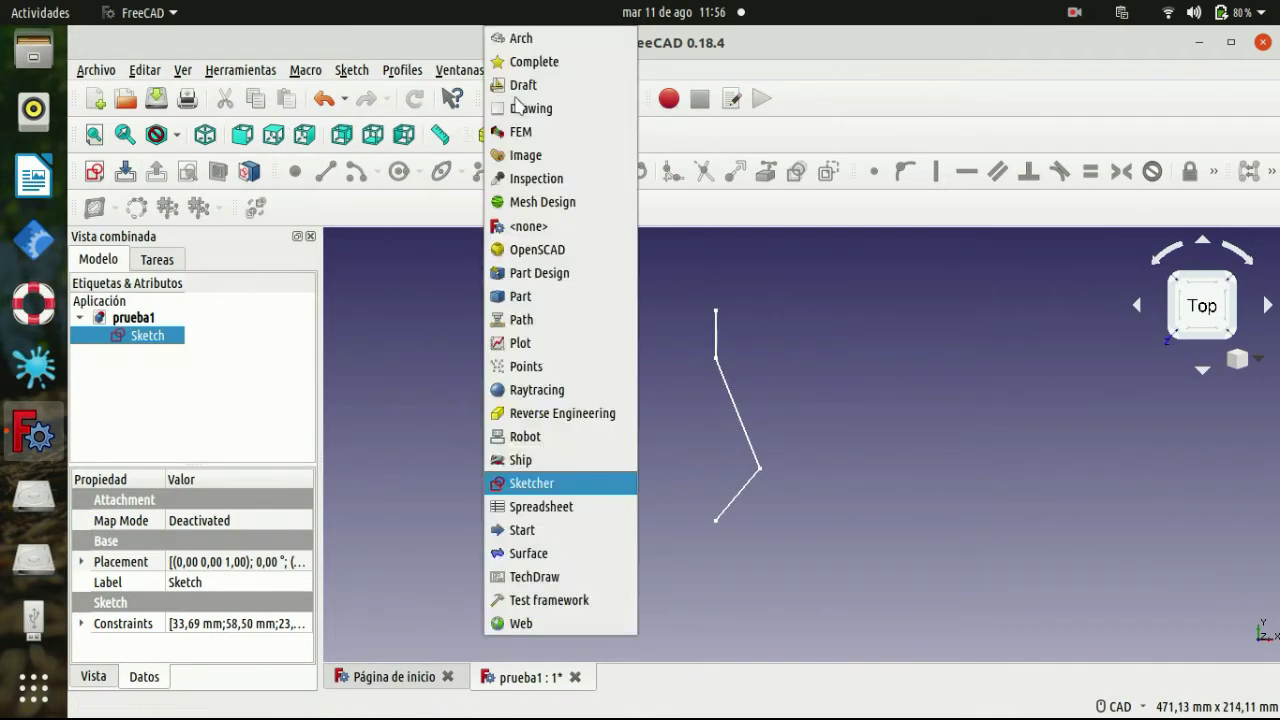
{"action": "left_click", "coordinate": [564, 278]}
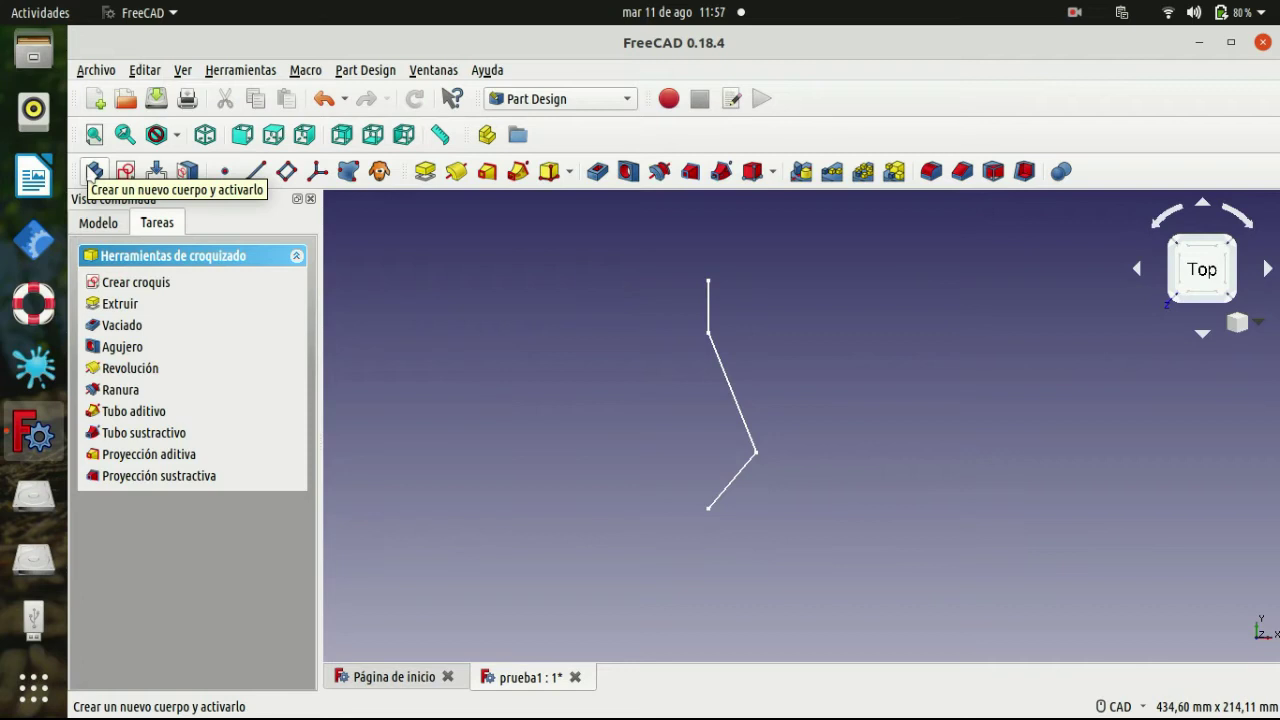
{"action": "left_click", "coordinate": [125, 171]}
{"action": "left_click", "coordinate": [216, 338]}
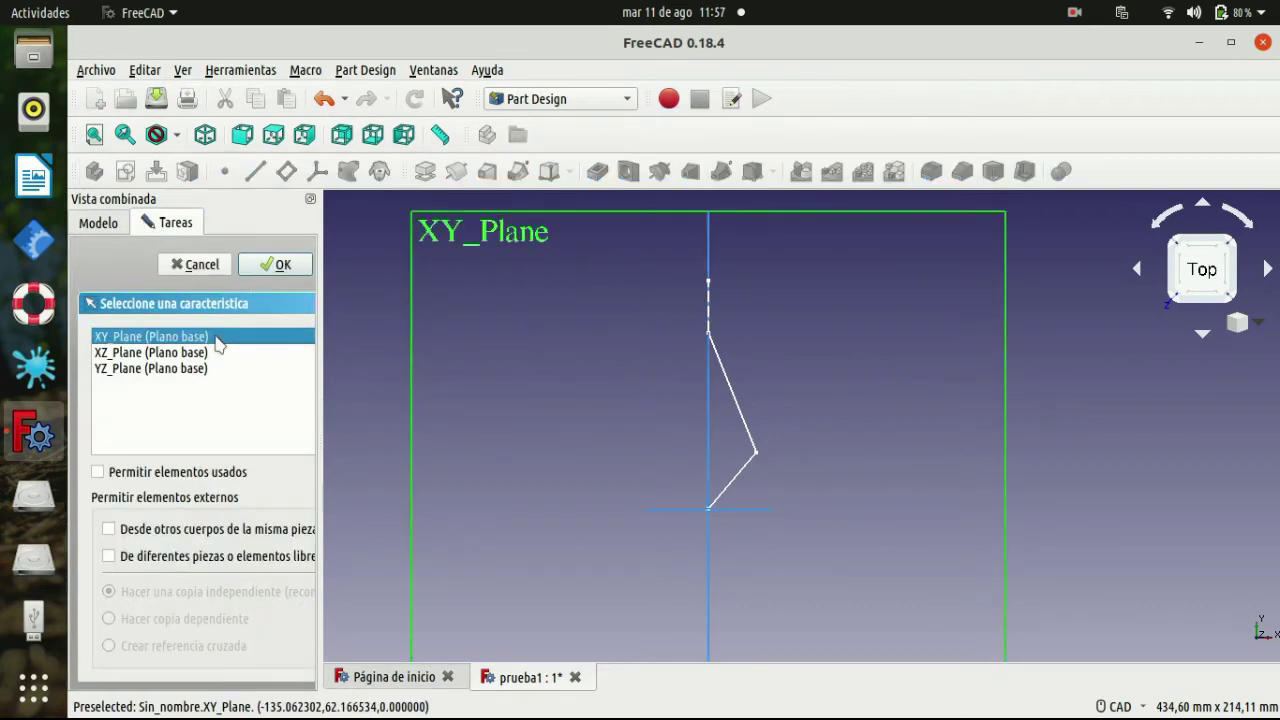
{"action": "left_click", "coordinate": [278, 265]}
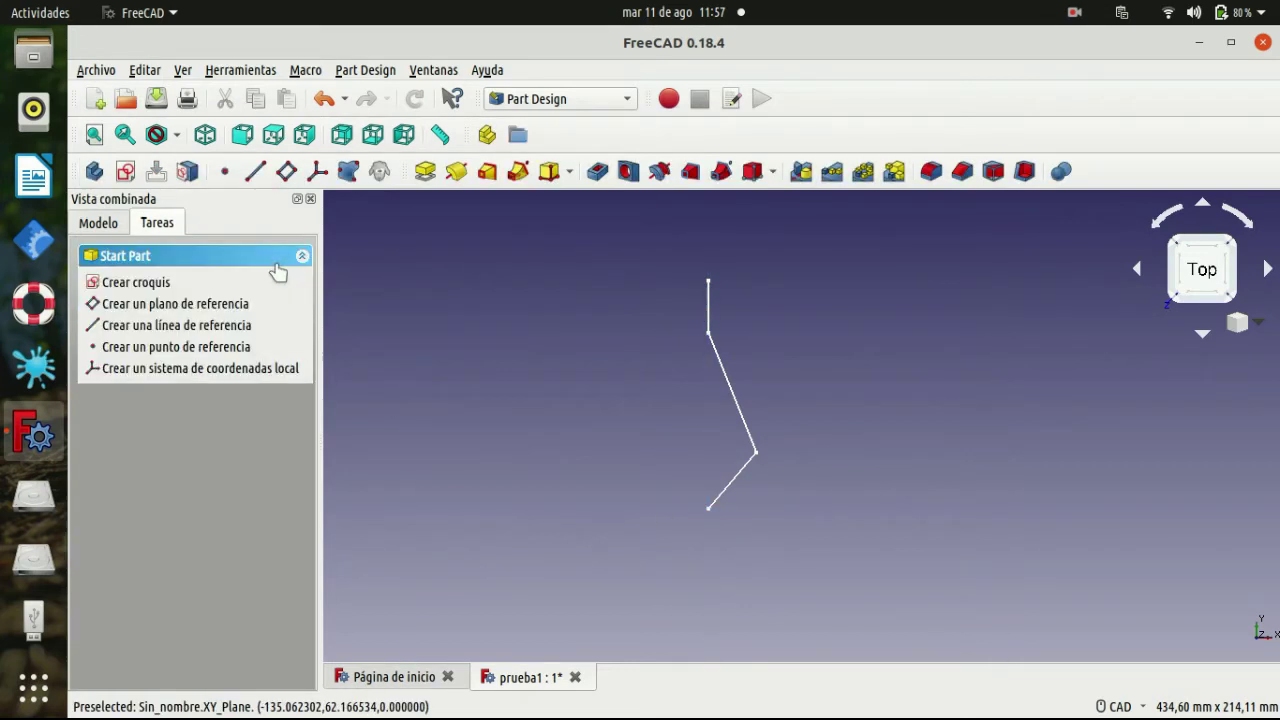
{"action": "left_click", "coordinate": [150, 282]}
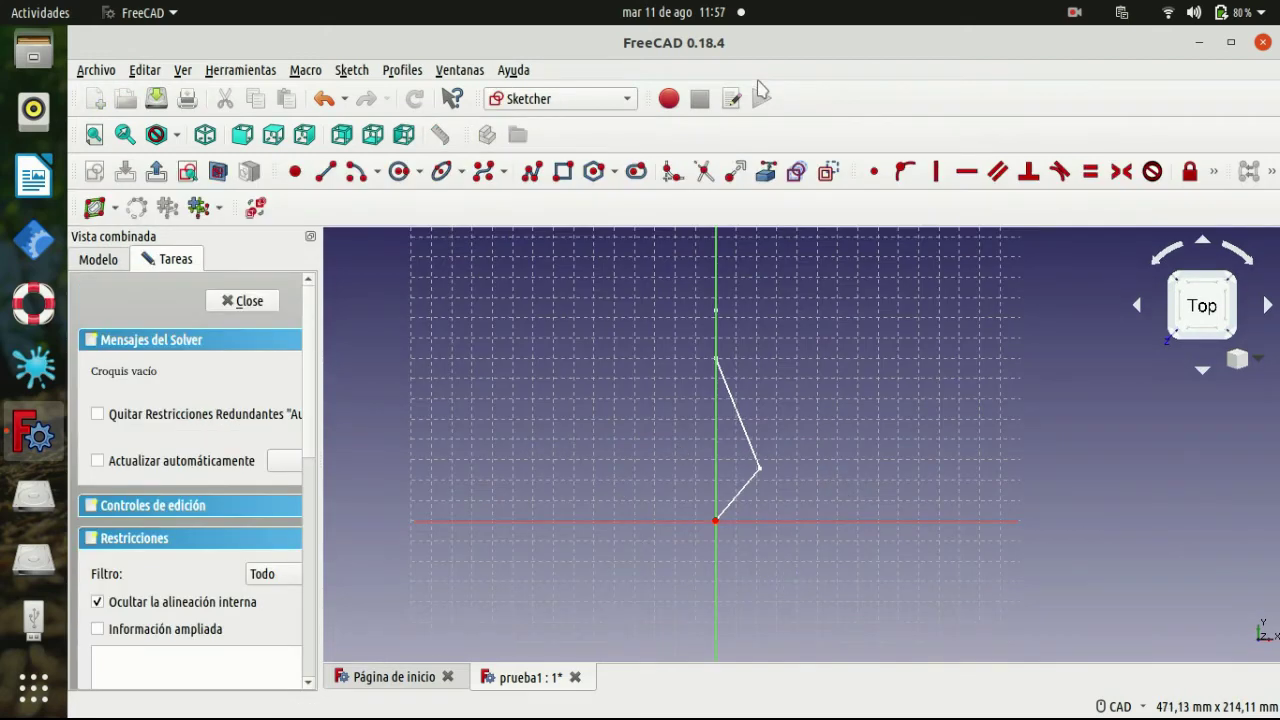
Draw a slot from the origin and rotate it up along the first link.
{"action": "left_click", "coordinate": [636, 171]}
{"action": "left_click", "coordinate": [735, 537]}
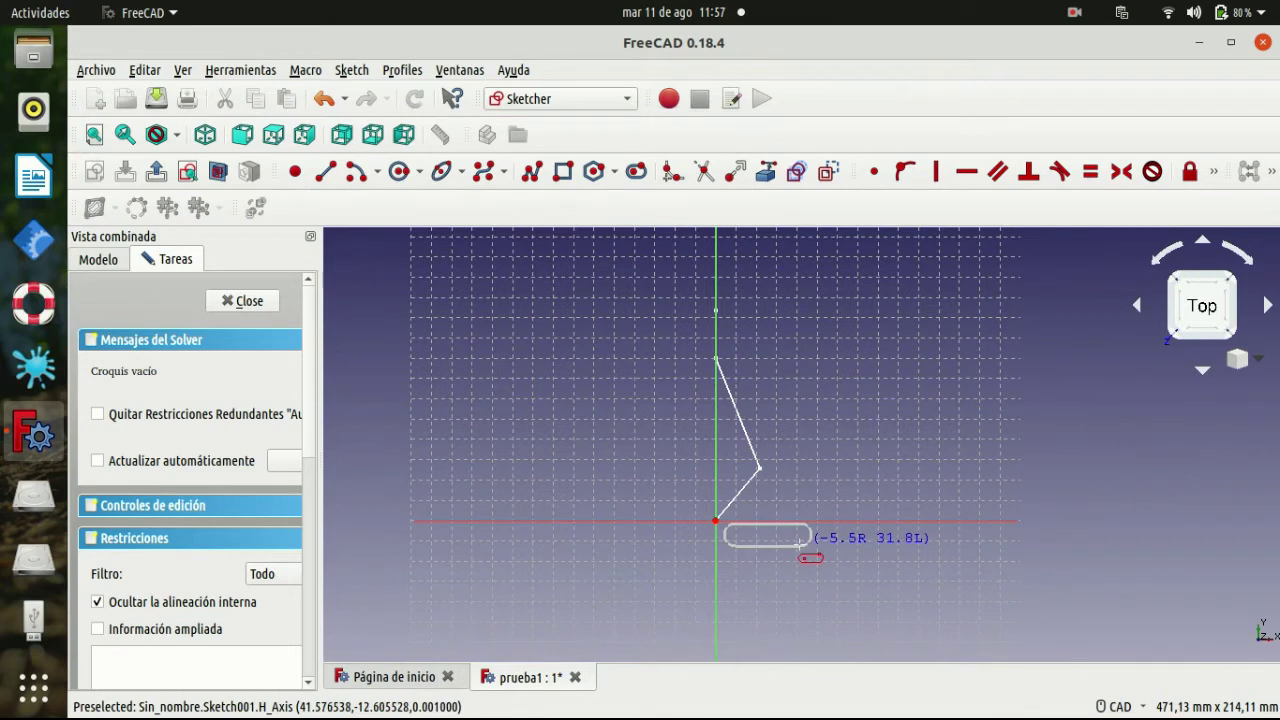
{"action": "left_click", "coordinate": [811, 547]}
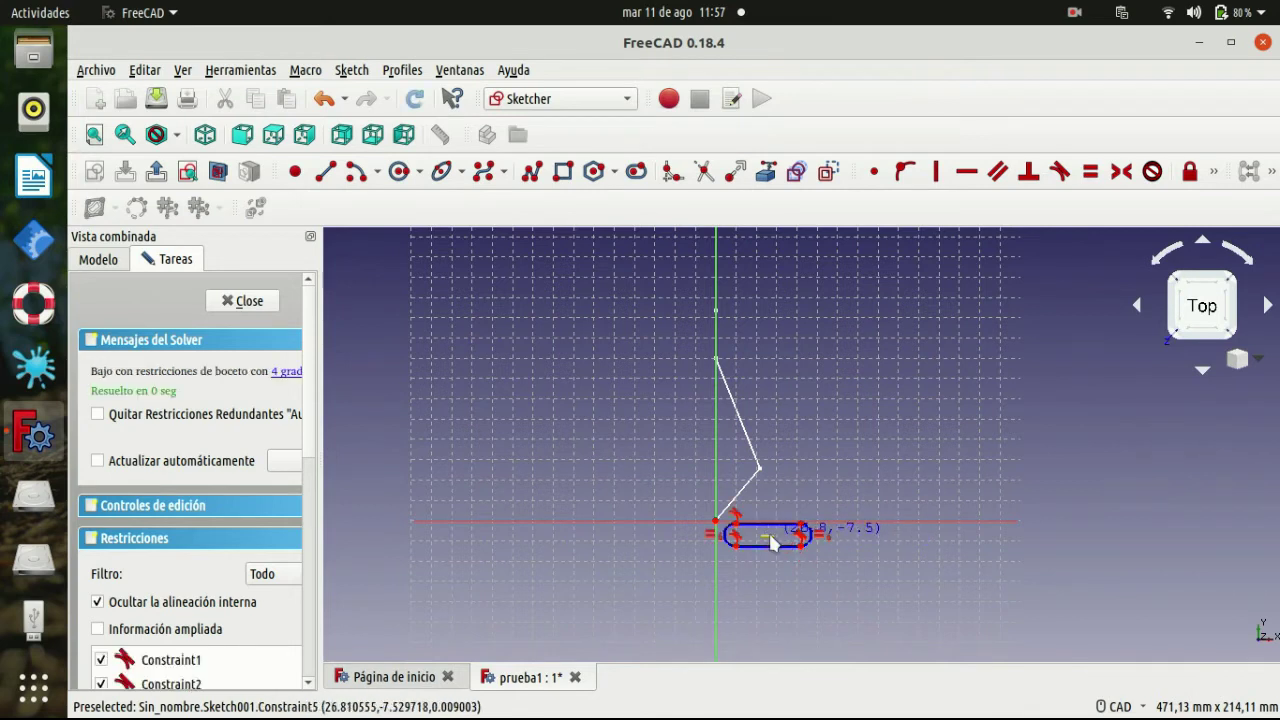
{"action": "right_click", "coordinate": [765, 536]}
{"action": "right_click", "coordinate": [766, 540]}
{"action": "key", "text": "Escape"}
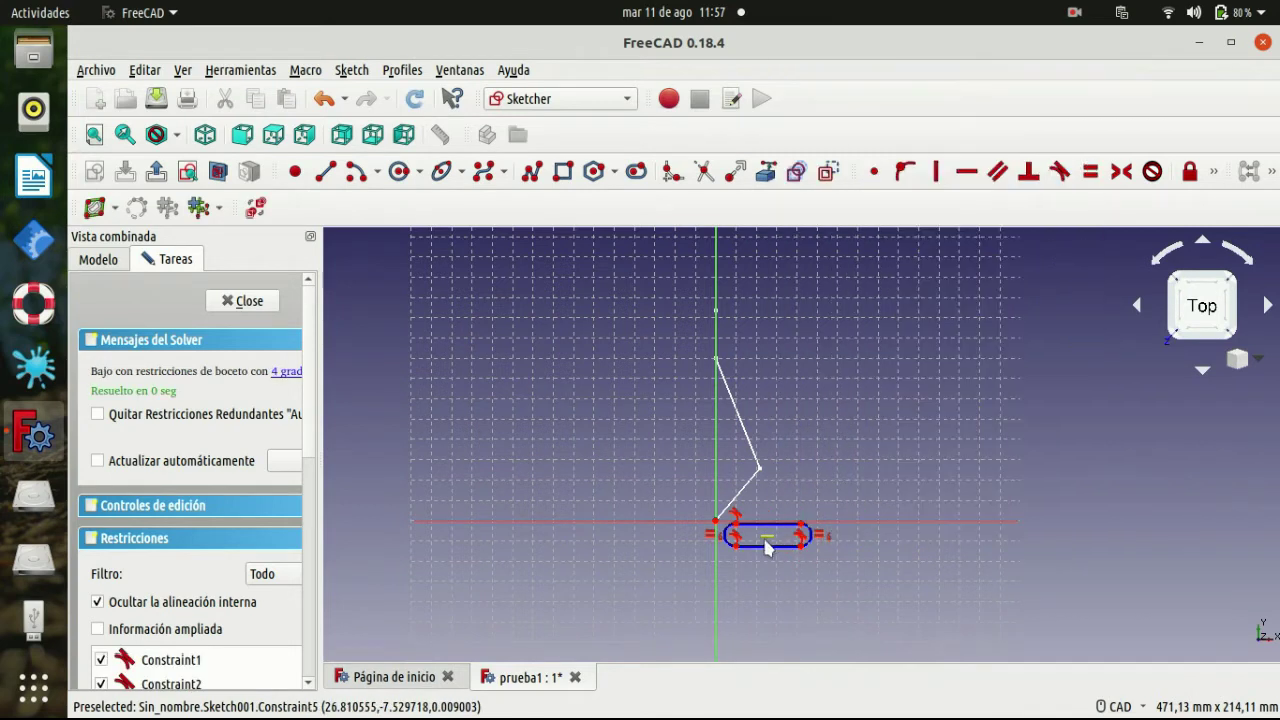
{"action": "left_click", "coordinate": [773, 541]}
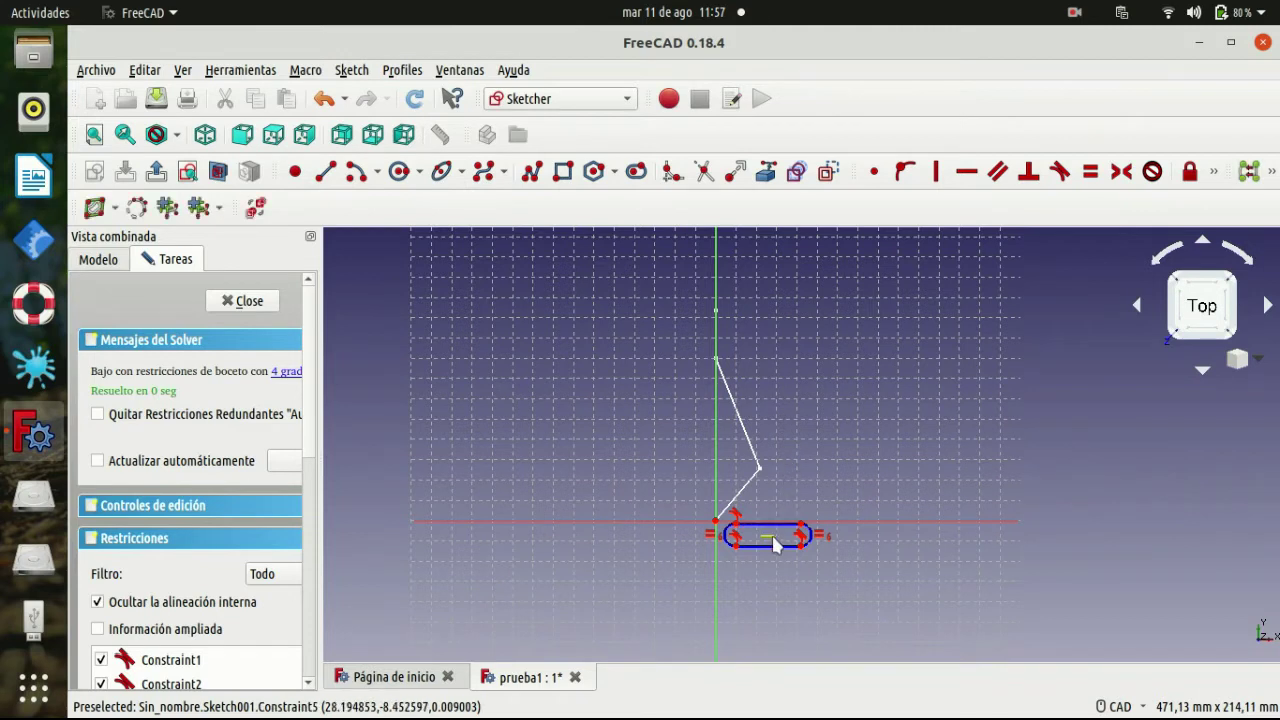
{"action": "left_click", "coordinate": [772, 540]}
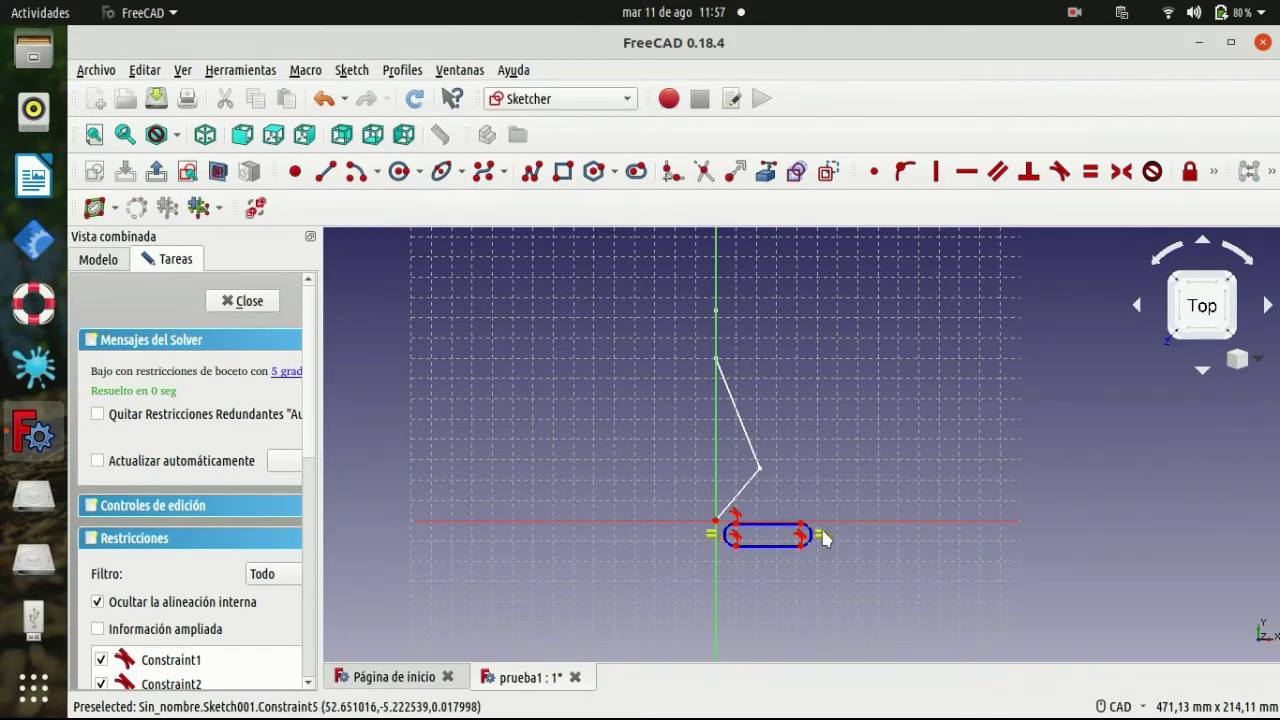
{"action": "left_click_drag", "start_coordinate": [800, 541], "coordinate": [776, 483]}
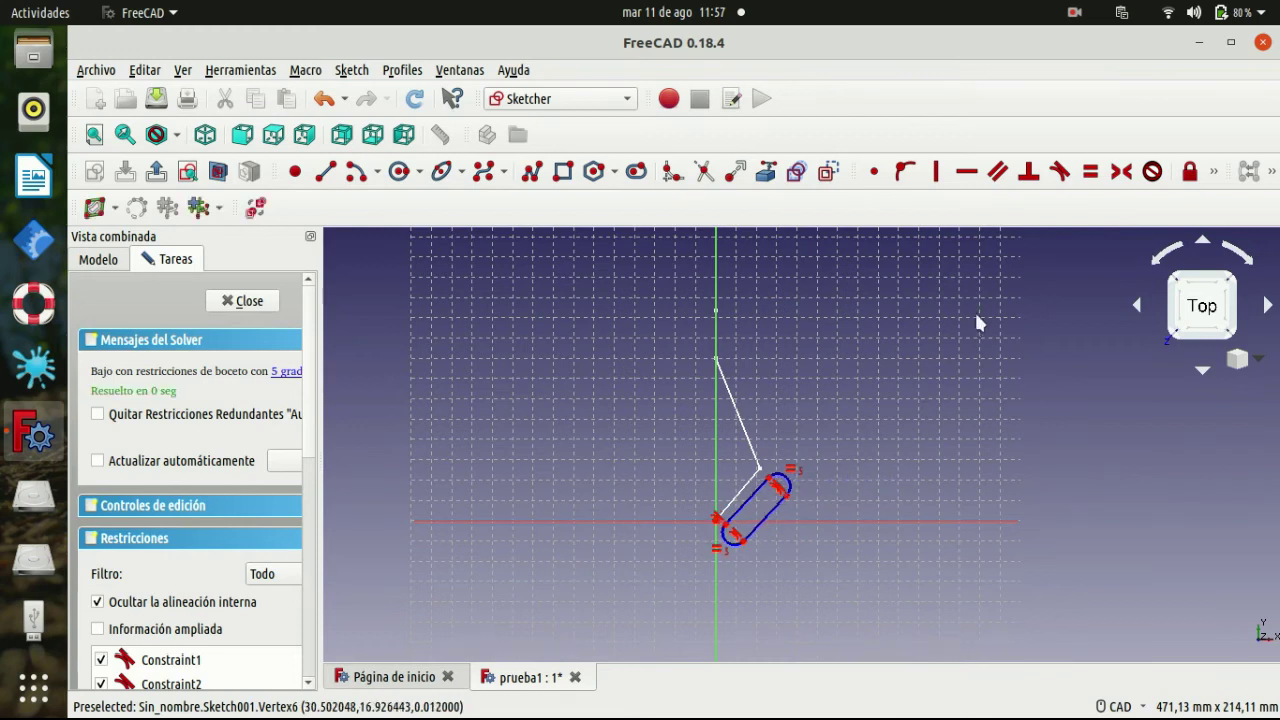
Give the slot's end arc a 3 mm radius, make it construction geometry, and close the sketch.
{"action": "left_click", "coordinate": [1212, 173]}
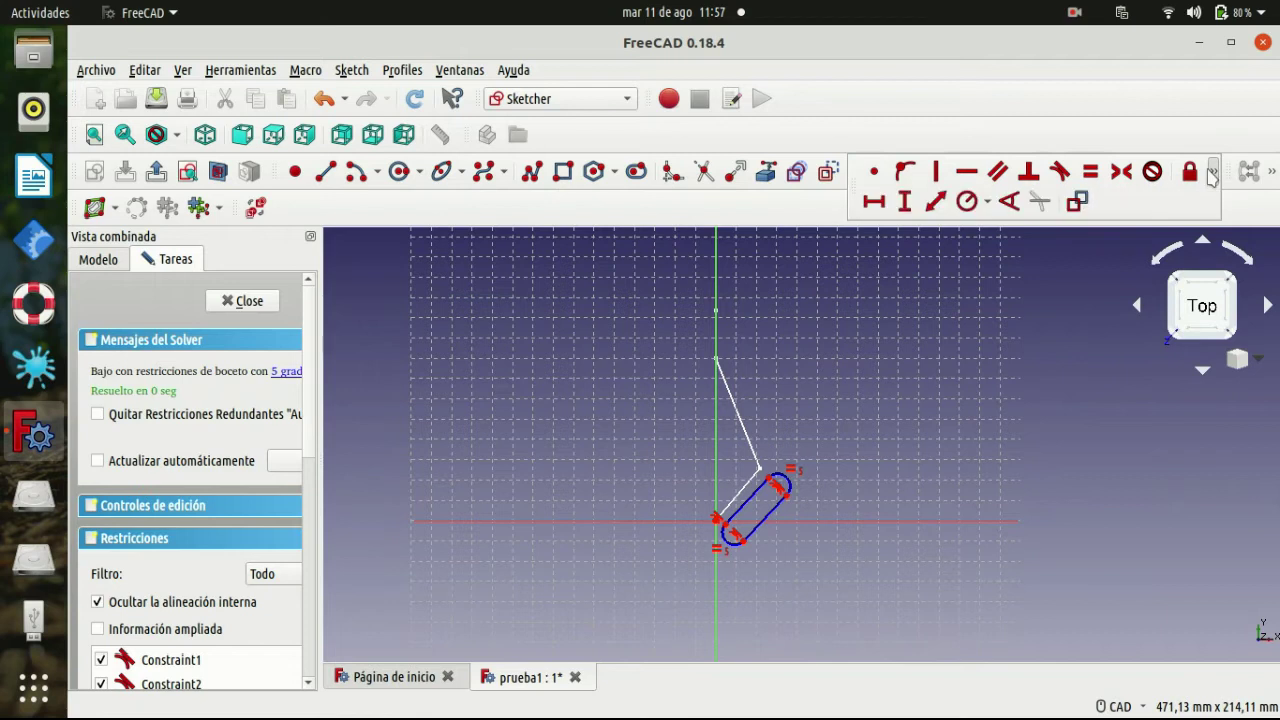
{"action": "left_click", "coordinate": [967, 200]}
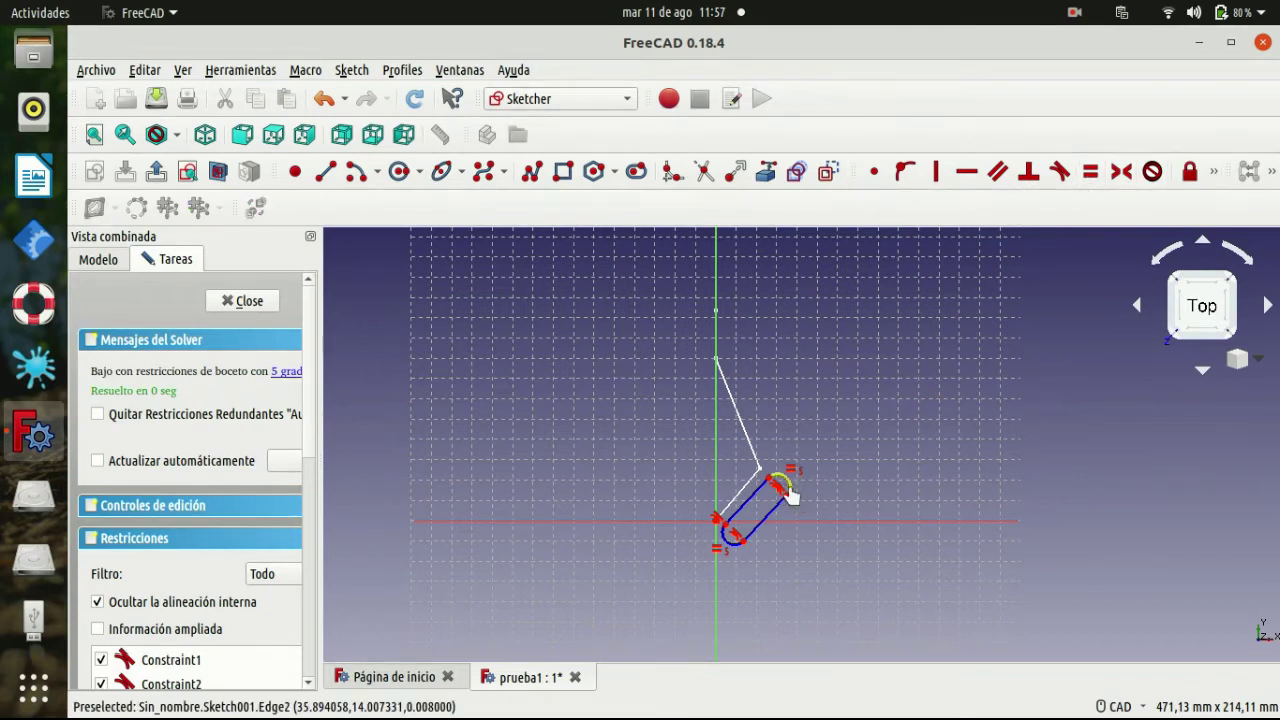
{"action": "left_click", "coordinate": [788, 490]}
{"action": "type", "text": "3"}
{"action": "left_click", "coordinate": [784, 424]}
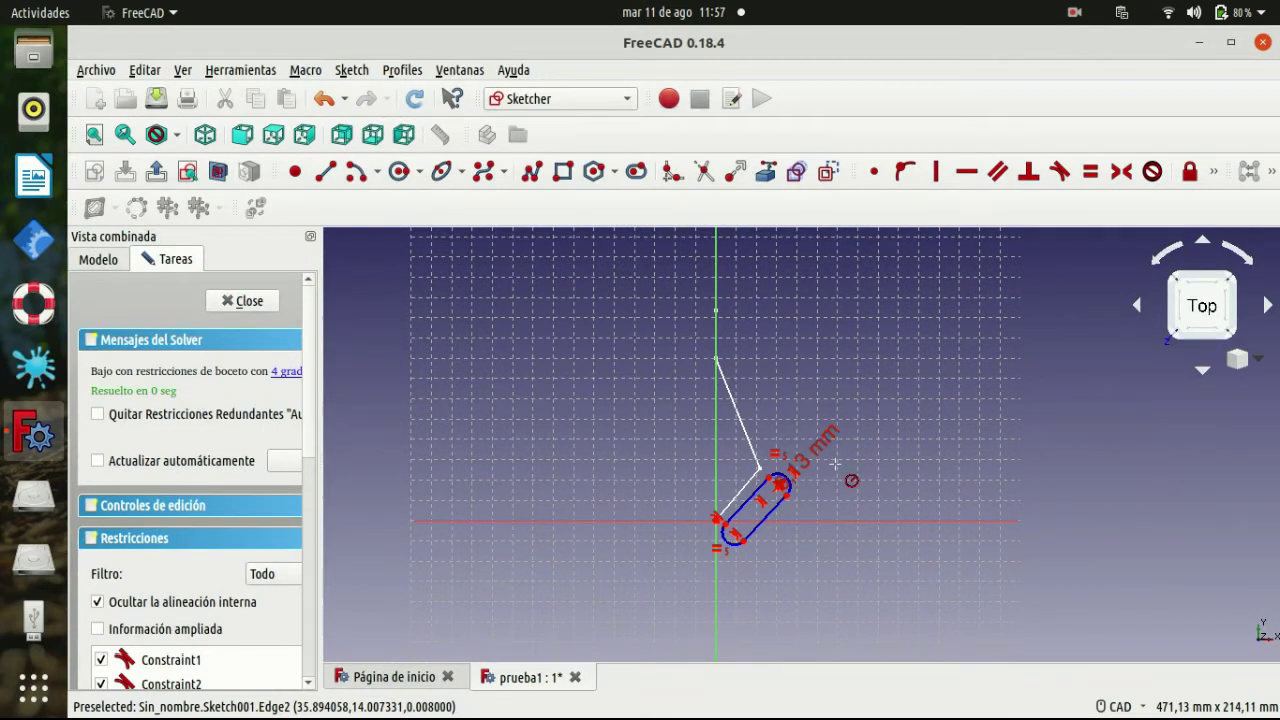
{"action": "left_click_drag", "start_coordinate": [675, 428], "coordinate": [857, 596]}
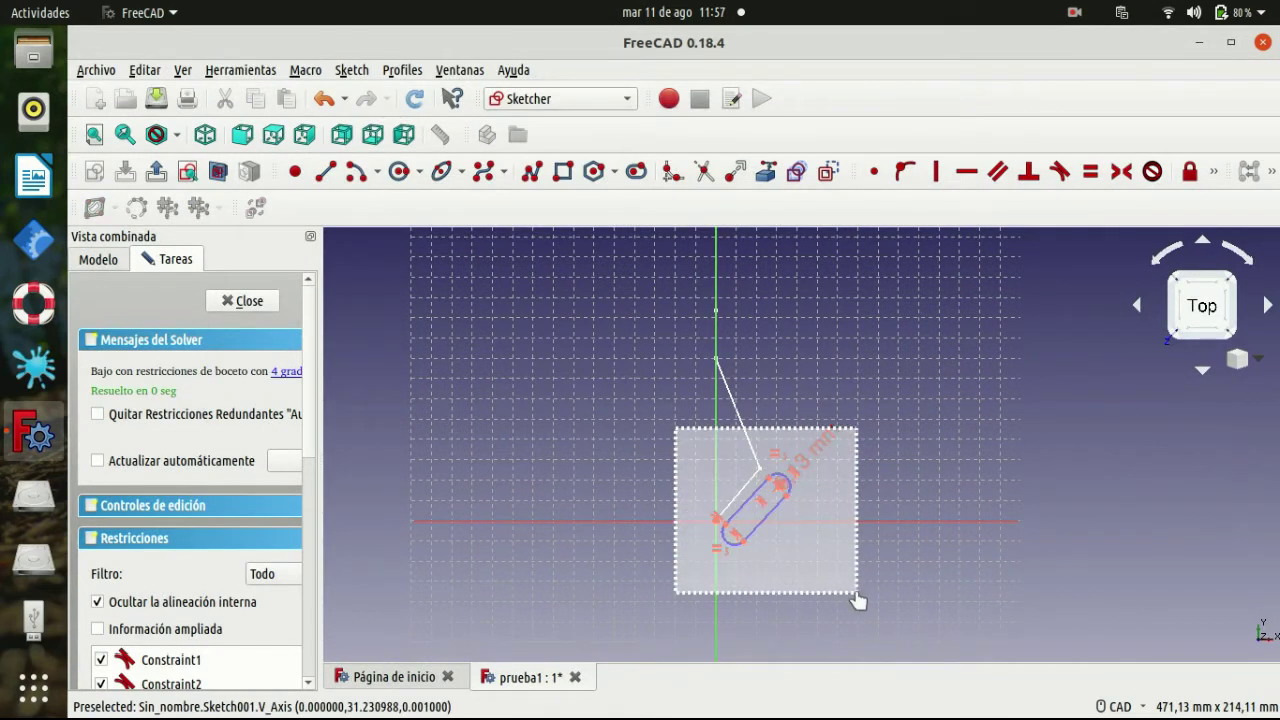
{"action": "left_click", "coordinate": [830, 173]}
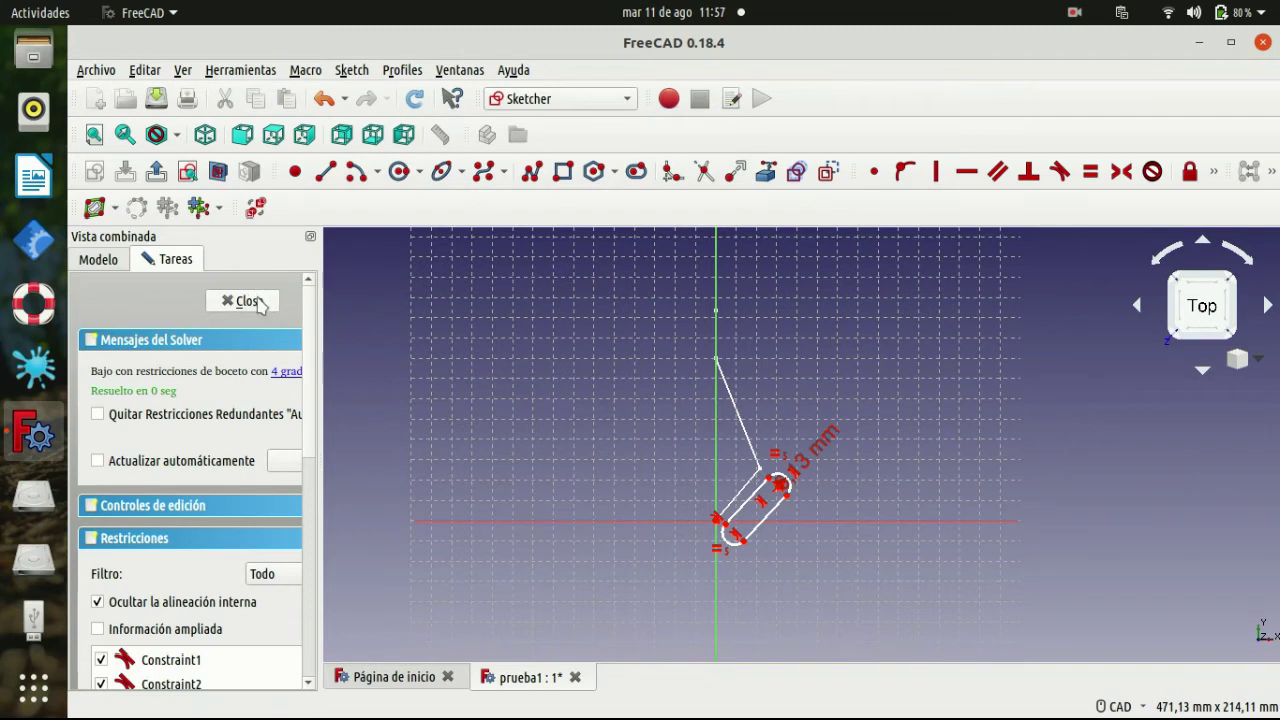
{"action": "left_click", "coordinate": [245, 301]}
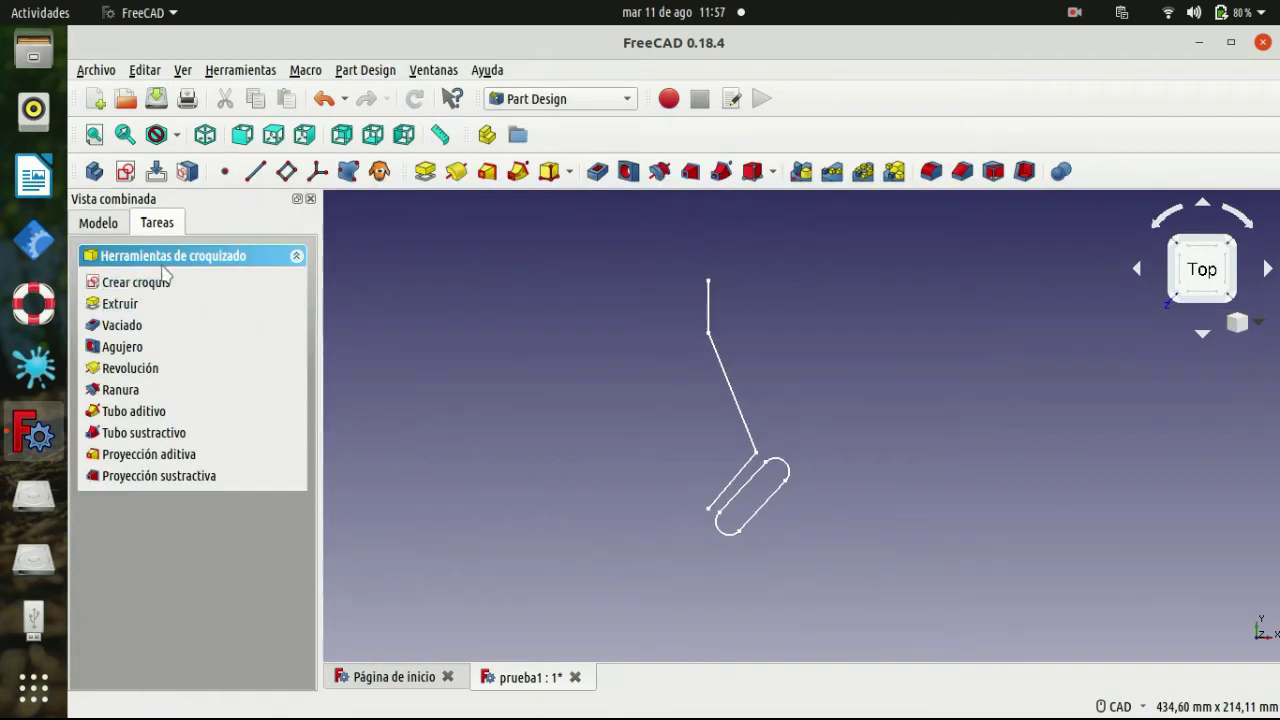
Create a second body and open a new sketch on its XY plane.
{"action": "left_click", "coordinate": [94, 171]}
{"action": "left_click", "coordinate": [880, 414]}
{"action": "left_click", "coordinate": [160, 336]}
{"action": "left_click", "coordinate": [275, 264]}
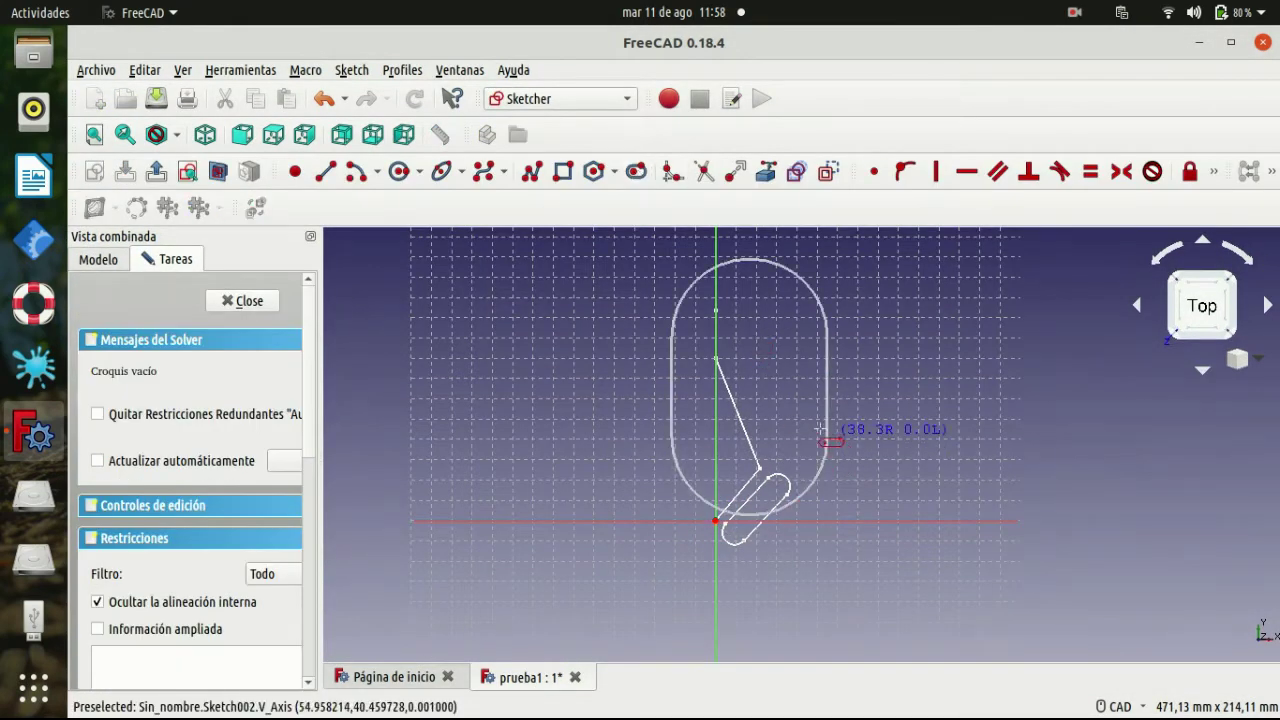
Tilt the slot along the middle skeleton segment and lock its end point.
{"action": "key", "text": "ctrl+z"}
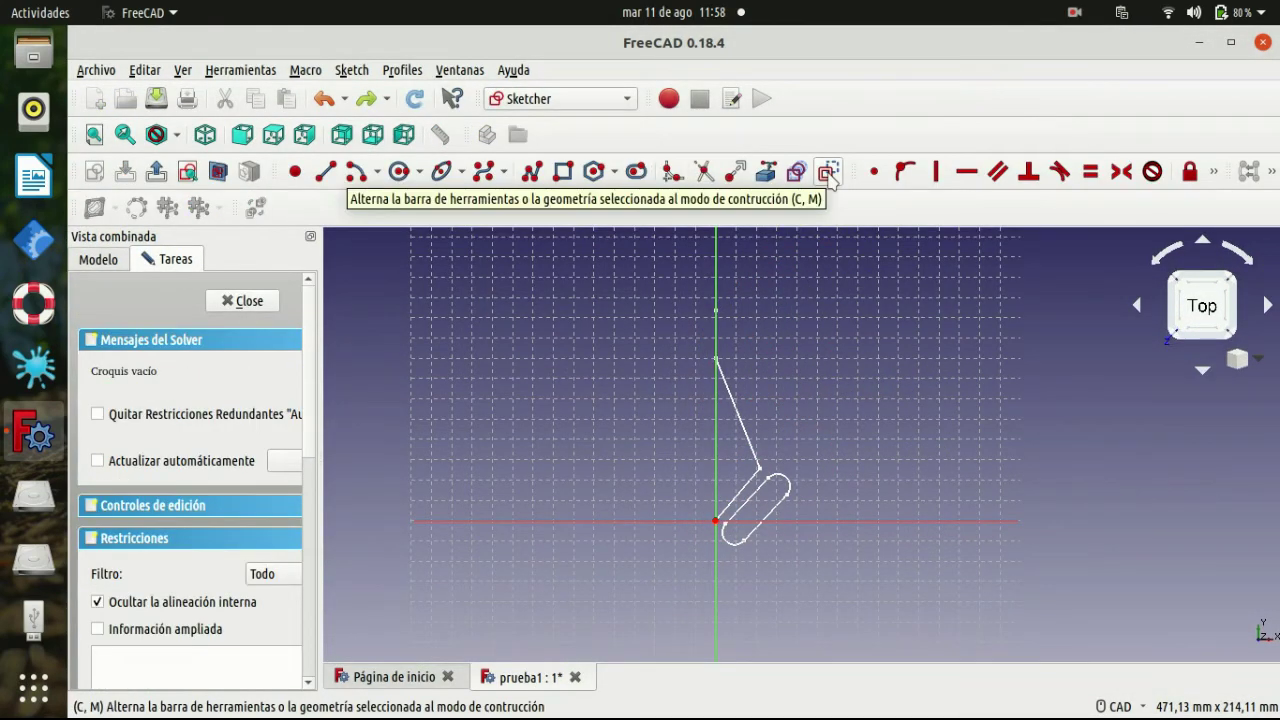
{"action": "key", "text": "ctrl+y"}
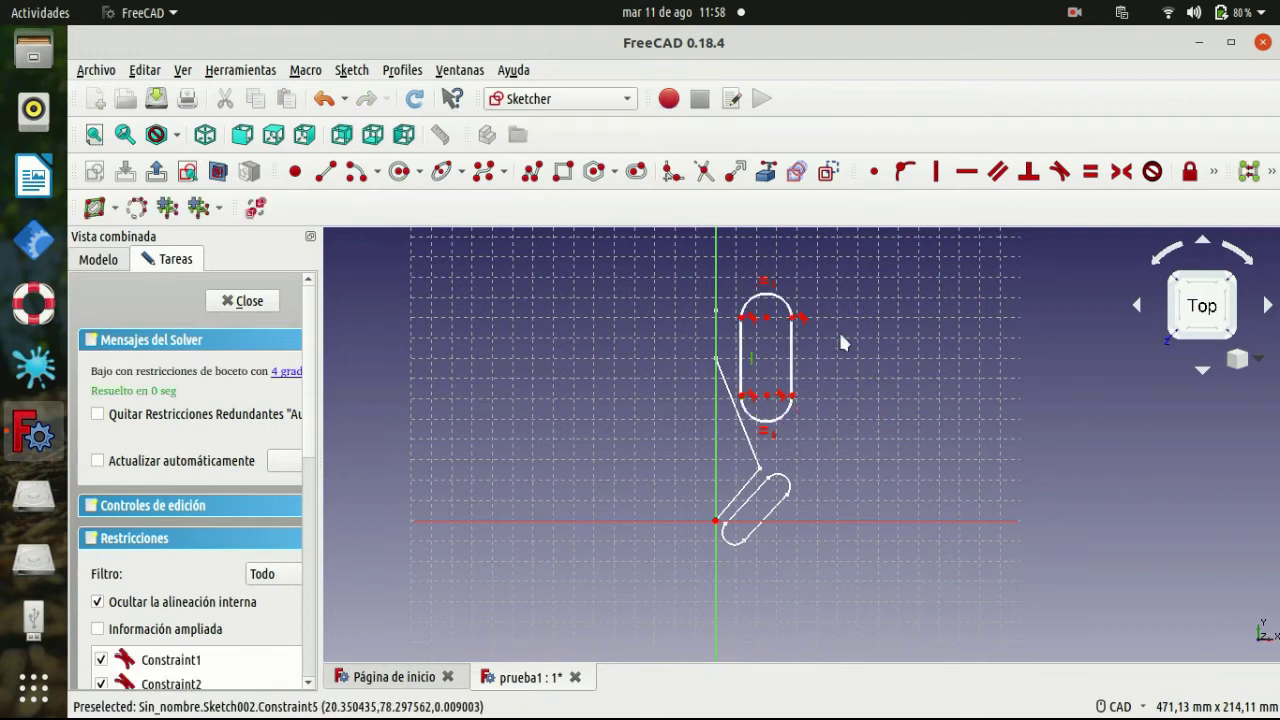
{"action": "left_click_drag", "start_coordinate": [792, 360], "coordinate": [796, 448]}
{"action": "left_click", "coordinate": [1190, 171]}
{"action": "left_click", "coordinate": [716, 333]}
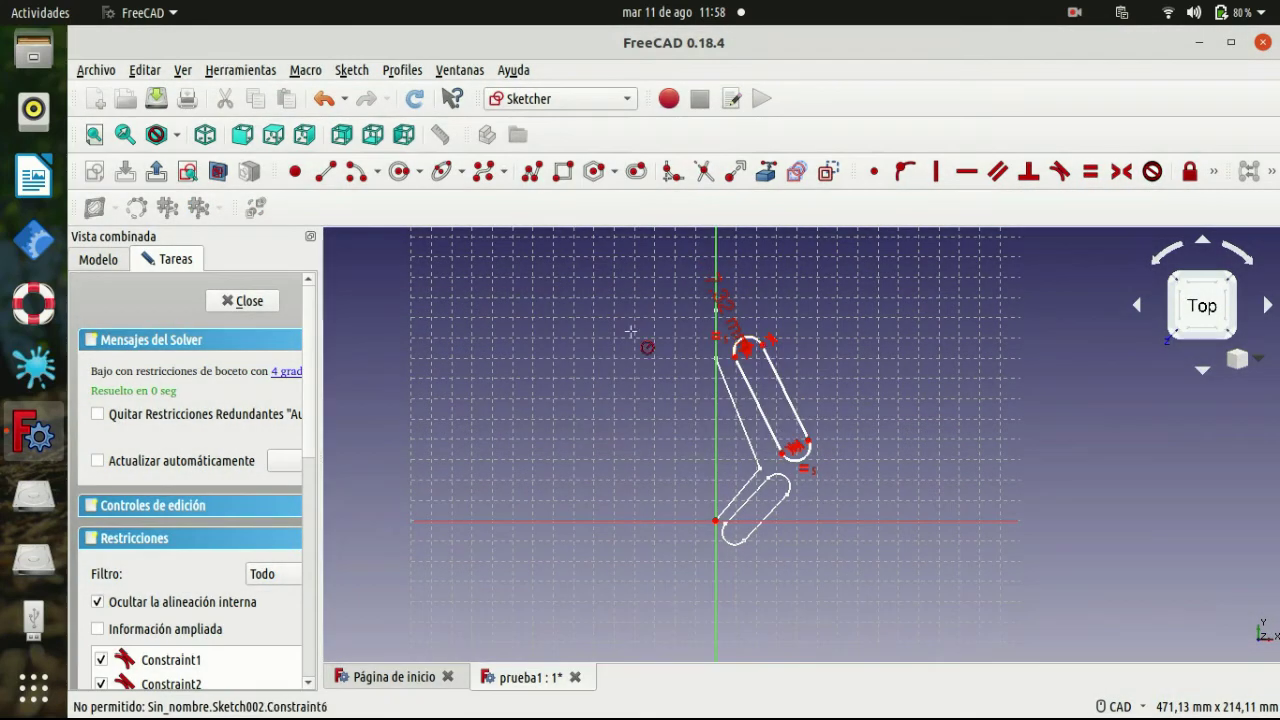
Close the second link's sketch and create a third body, Body002.
{"action": "left_click", "coordinate": [250, 300]}
{"action": "left_click", "coordinate": [112, 224]}
{"action": "left_click", "coordinate": [94, 171]}
{"action": "left_click", "coordinate": [851, 414]}
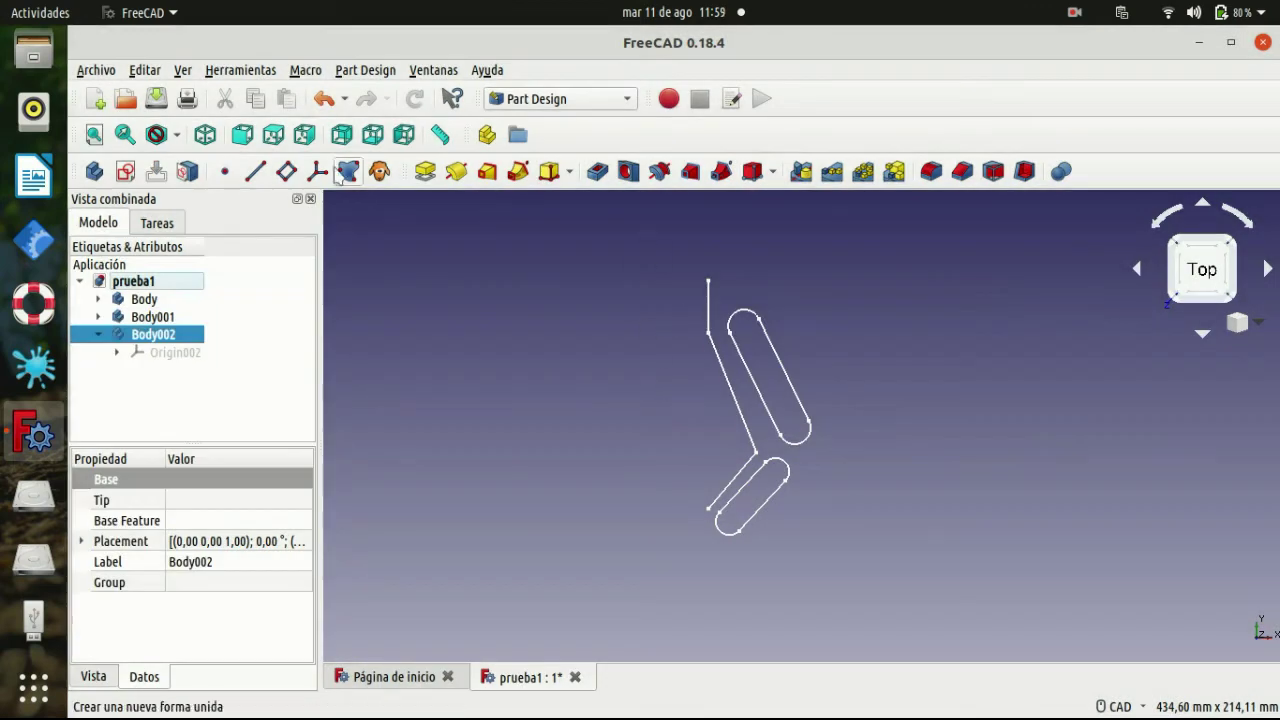
Start a new sketch in Body002 on its XY plane.
{"action": "left_click", "coordinate": [127, 170]}
{"action": "left_click", "coordinate": [160, 336]}
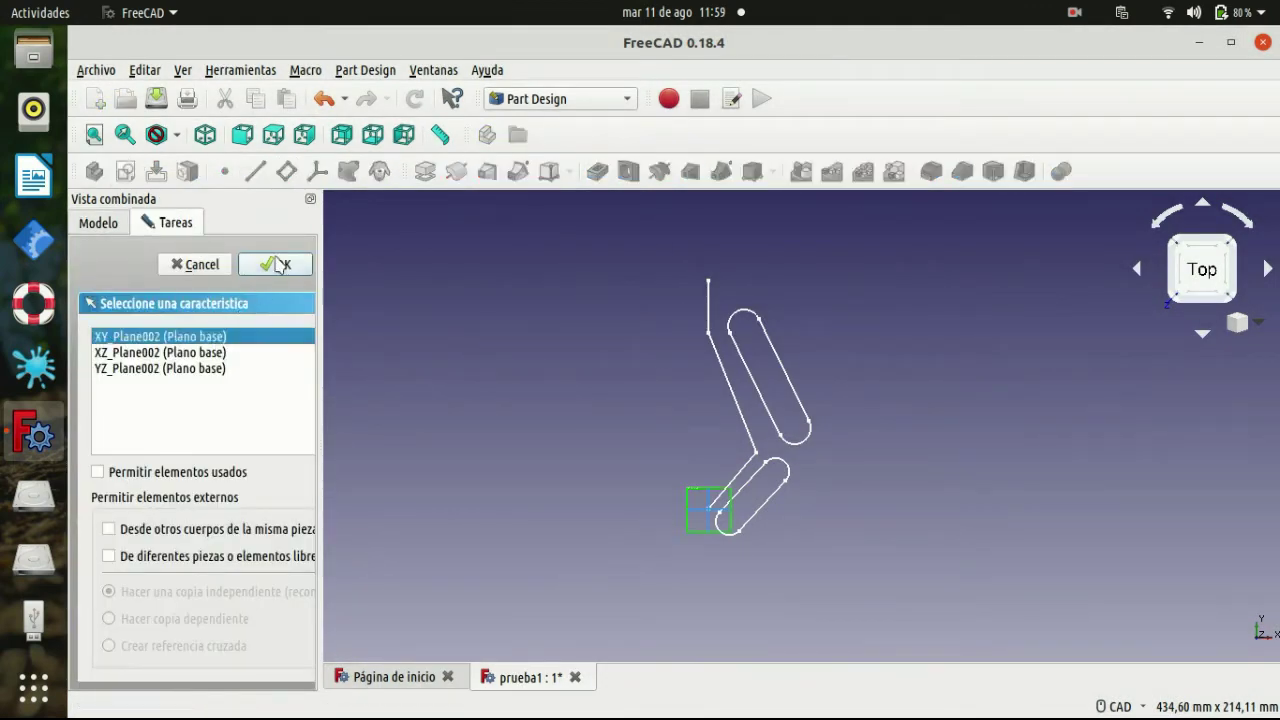
{"action": "left_click", "coordinate": [275, 264]}
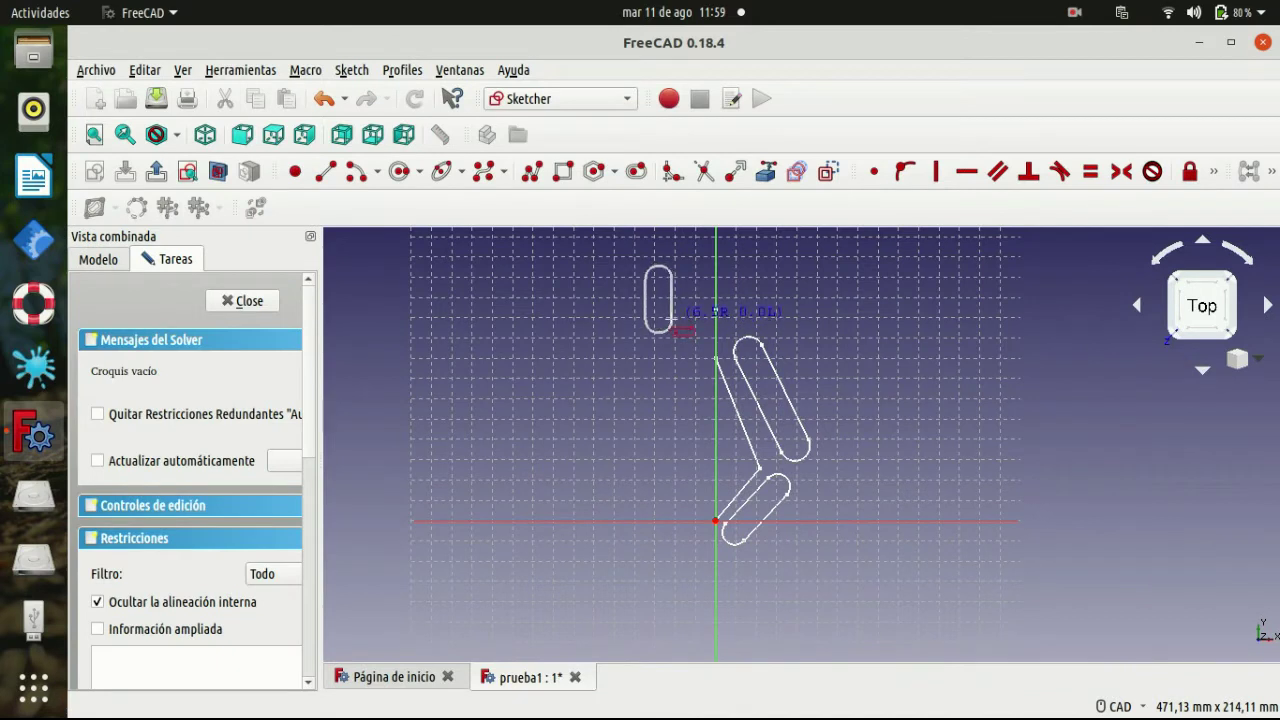
Place a small slot above the skeleton, lock it, and set a 6.46 mm arc radius.
{"action": "left_click", "coordinate": [658, 318]}
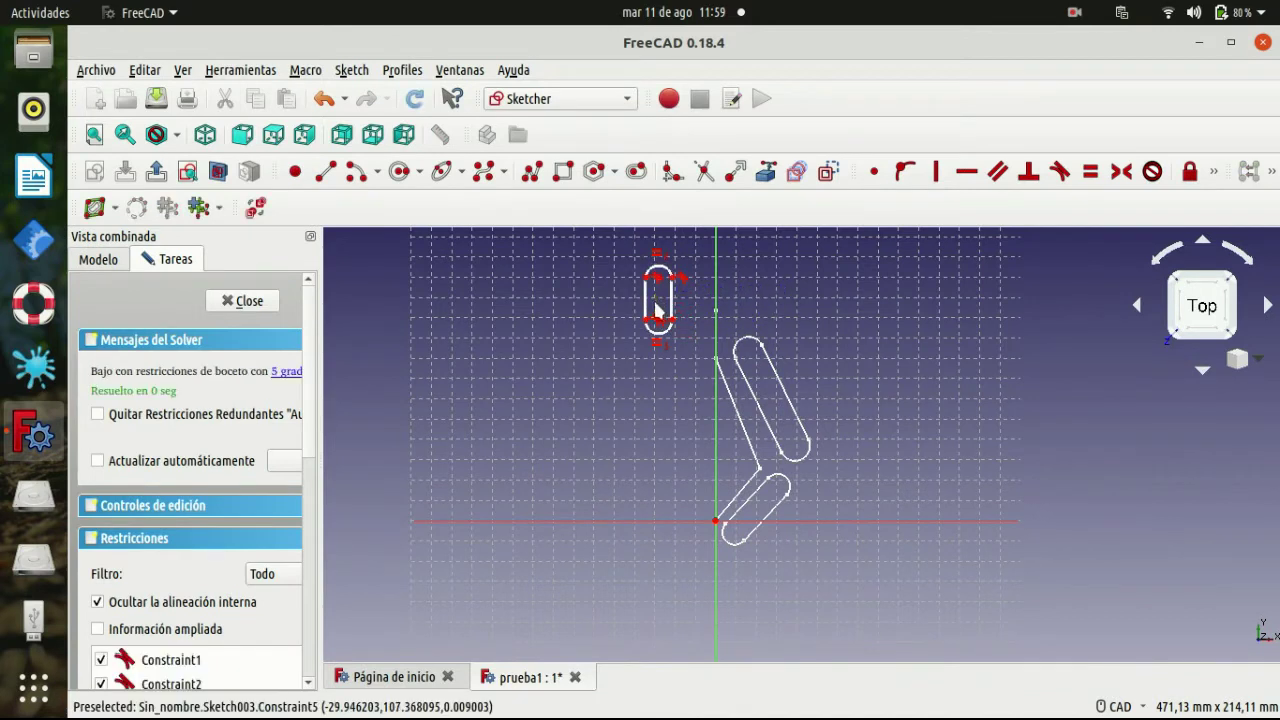
{"action": "left_click", "coordinate": [1190, 171]}
{"action": "left_click", "coordinate": [658, 268]}
{"action": "left_click", "coordinate": [788, 423]}
{"action": "key", "text": "Escape"}
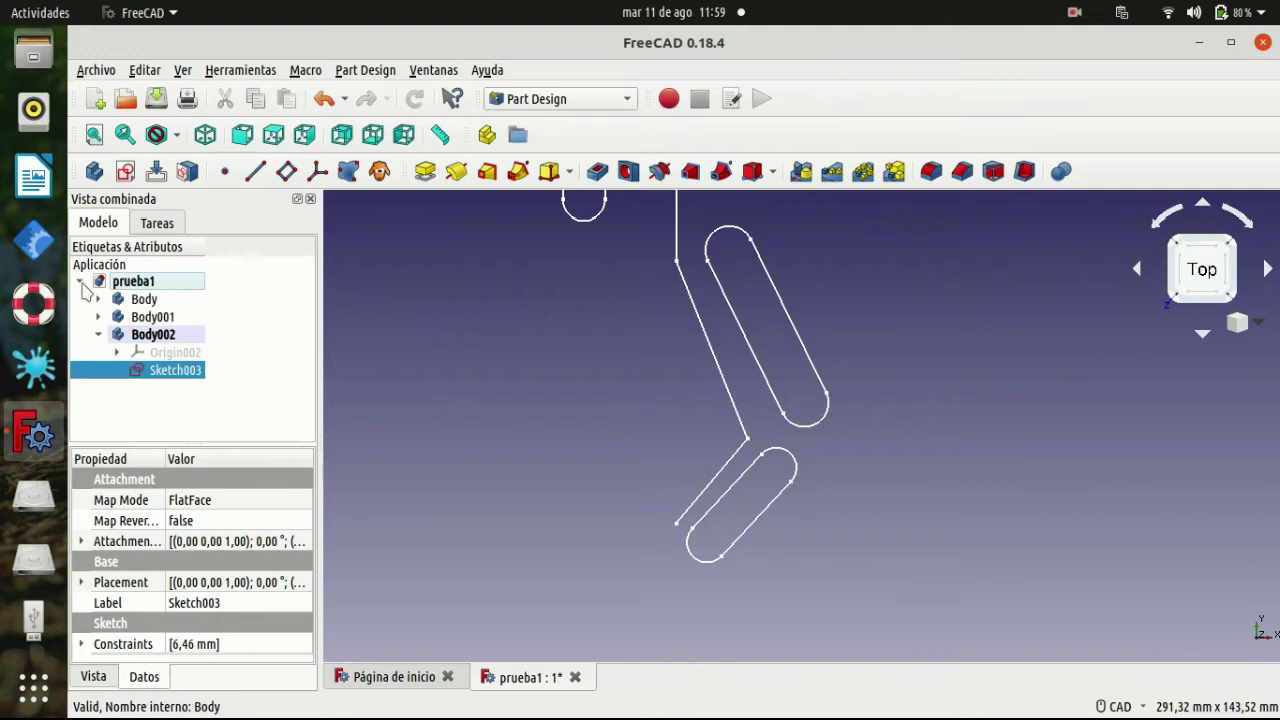
Drag the skeleton Sketch out of Body onto the prueba1 document root.
{"action": "left_click", "coordinate": [98, 300]}
{"action": "left_click", "coordinate": [163, 336]}
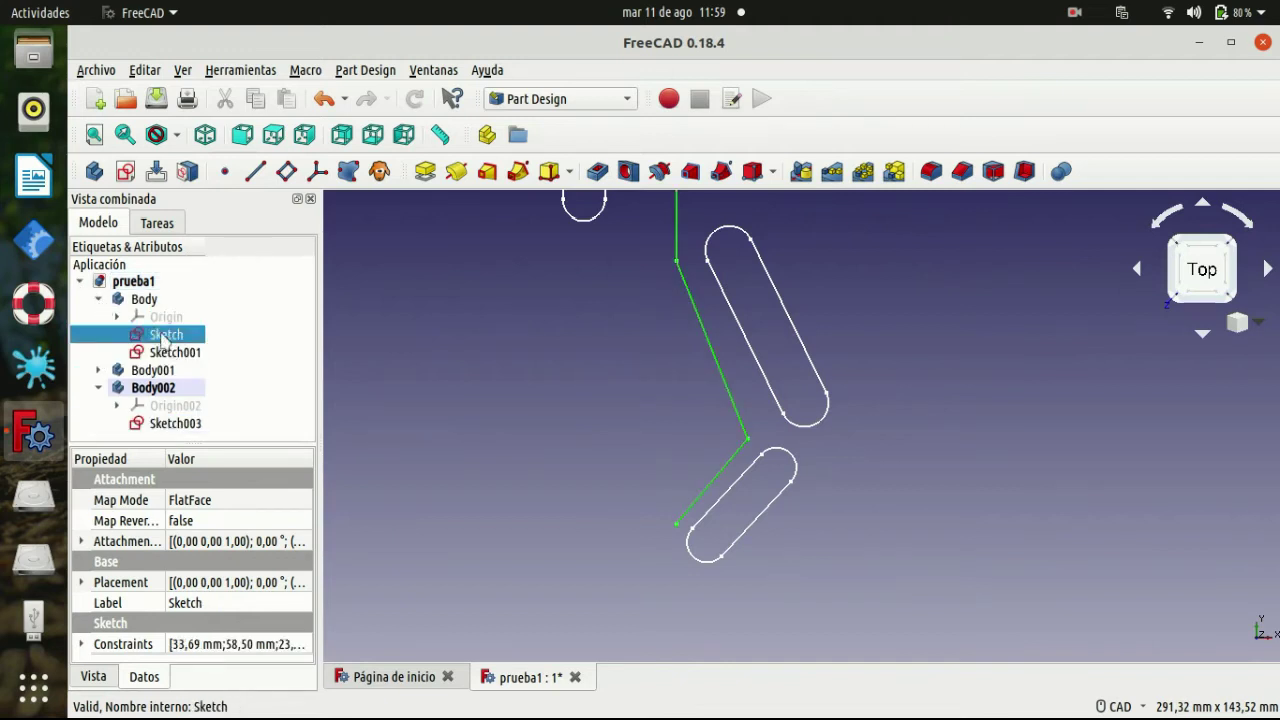
{"action": "left_click_drag", "start_coordinate": [170, 345], "coordinate": [155, 287]}
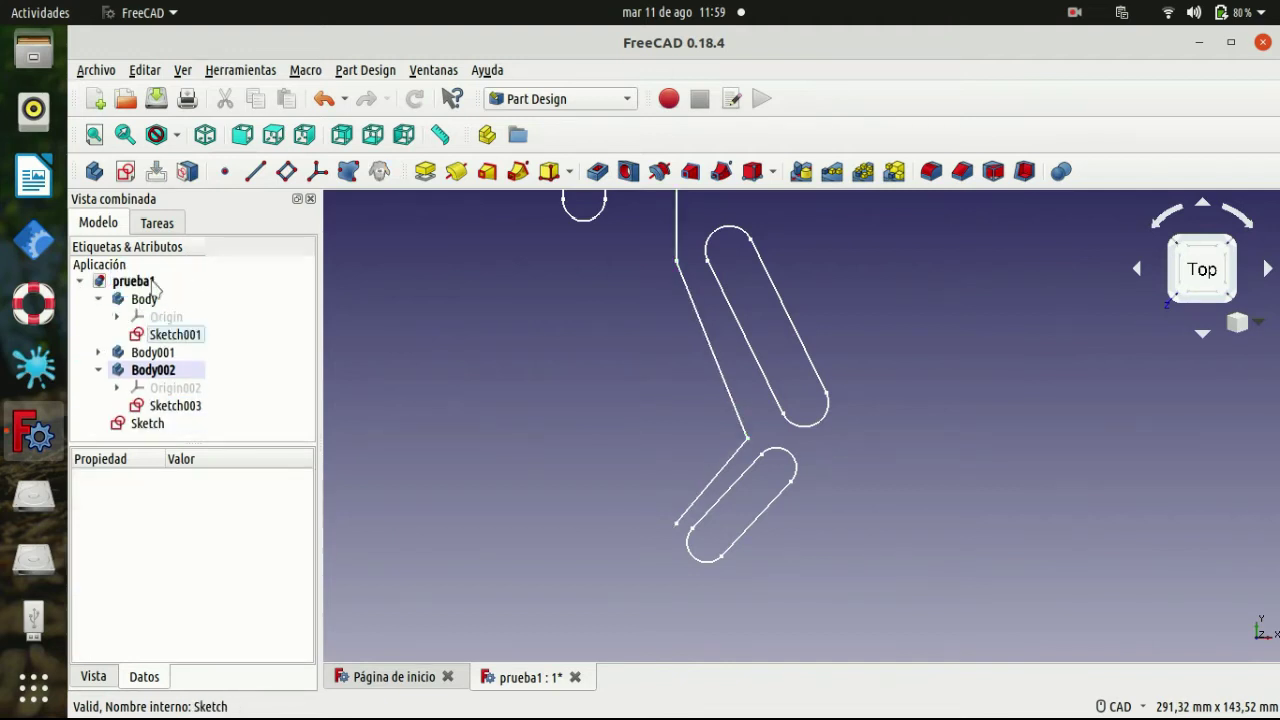
Rename the moved skeleton sketch to 'esqueleto'.
{"action": "left_click", "coordinate": [147, 424]}
{"action": "right_click", "coordinate": [150, 426]}
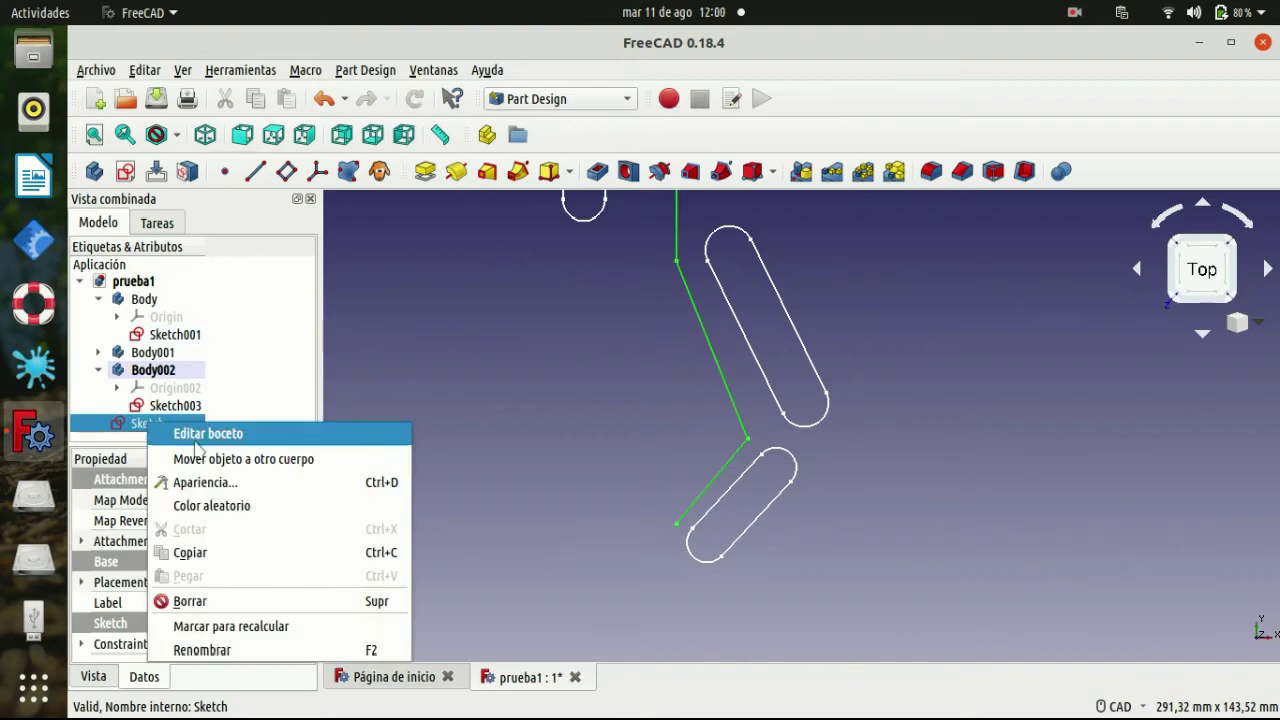
{"action": "left_click", "coordinate": [218, 651]}
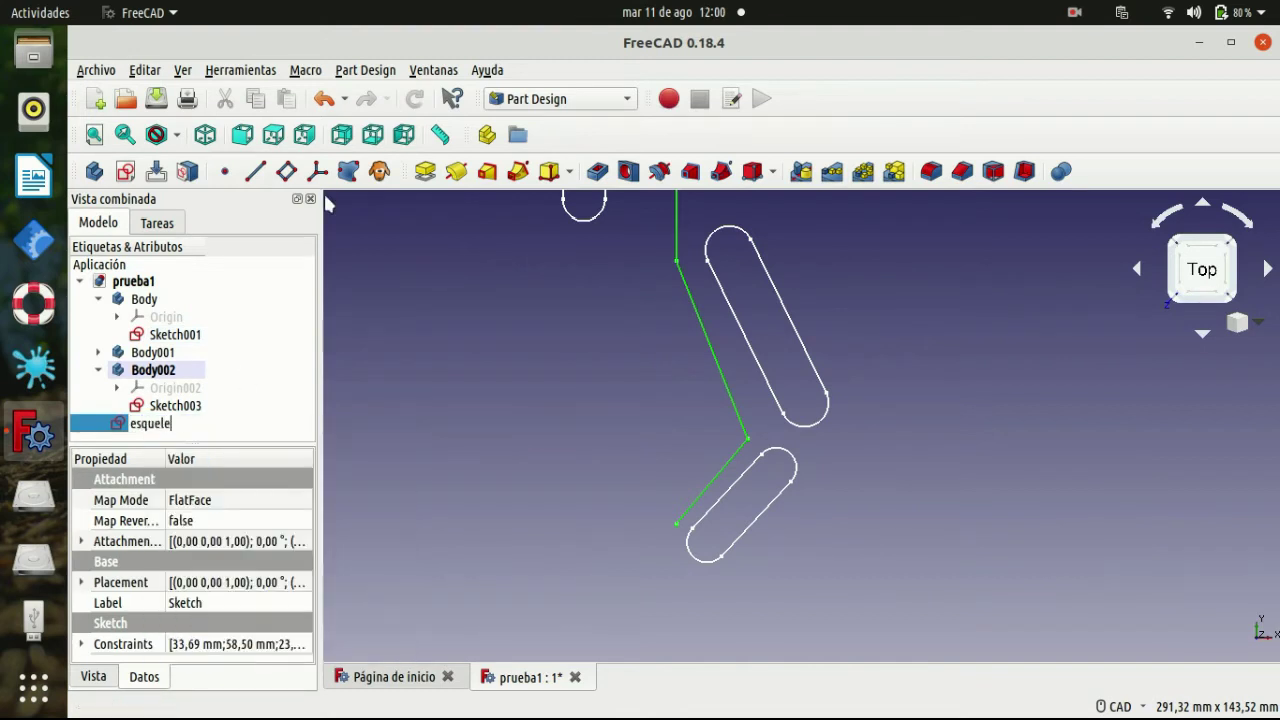
{"action": "type", "text": "to"}
{"action": "key", "text": "Return"}
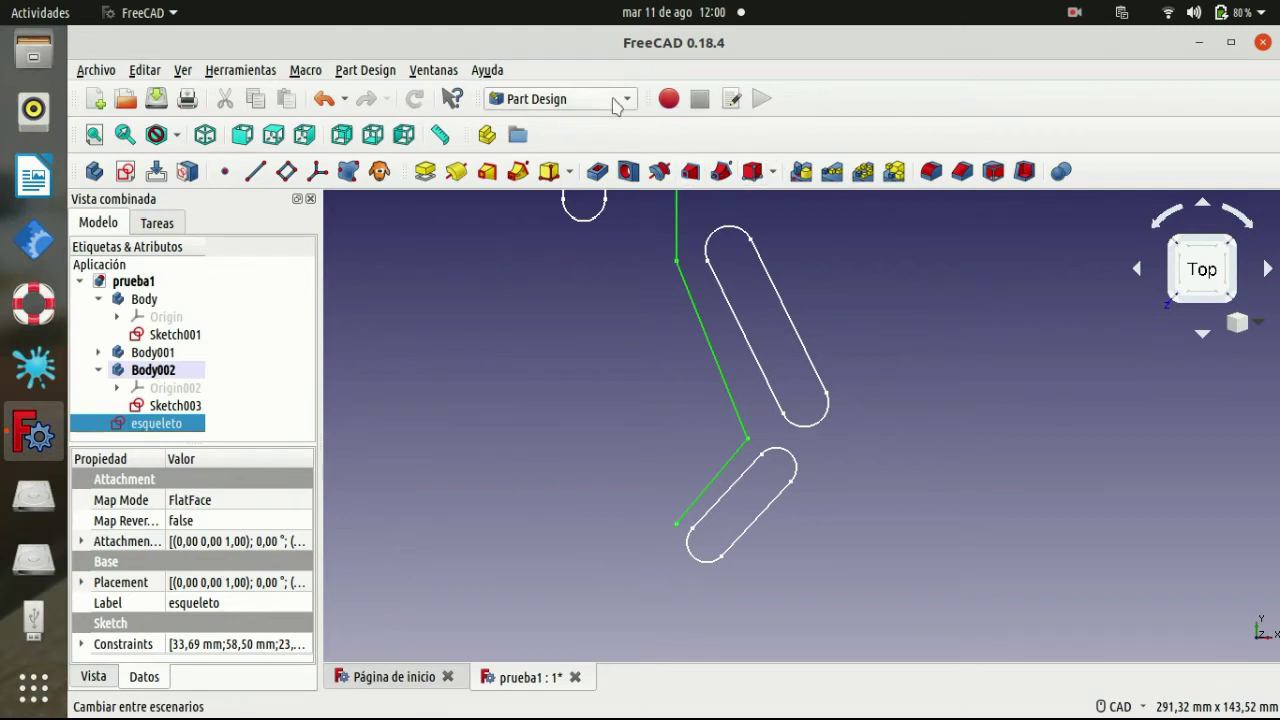
{"action": "left_click", "coordinate": [613, 102]}
In Draft, make 2D clones of esqueleto and hide the original sketch.
{"action": "left_click", "coordinate": [578, 87]}
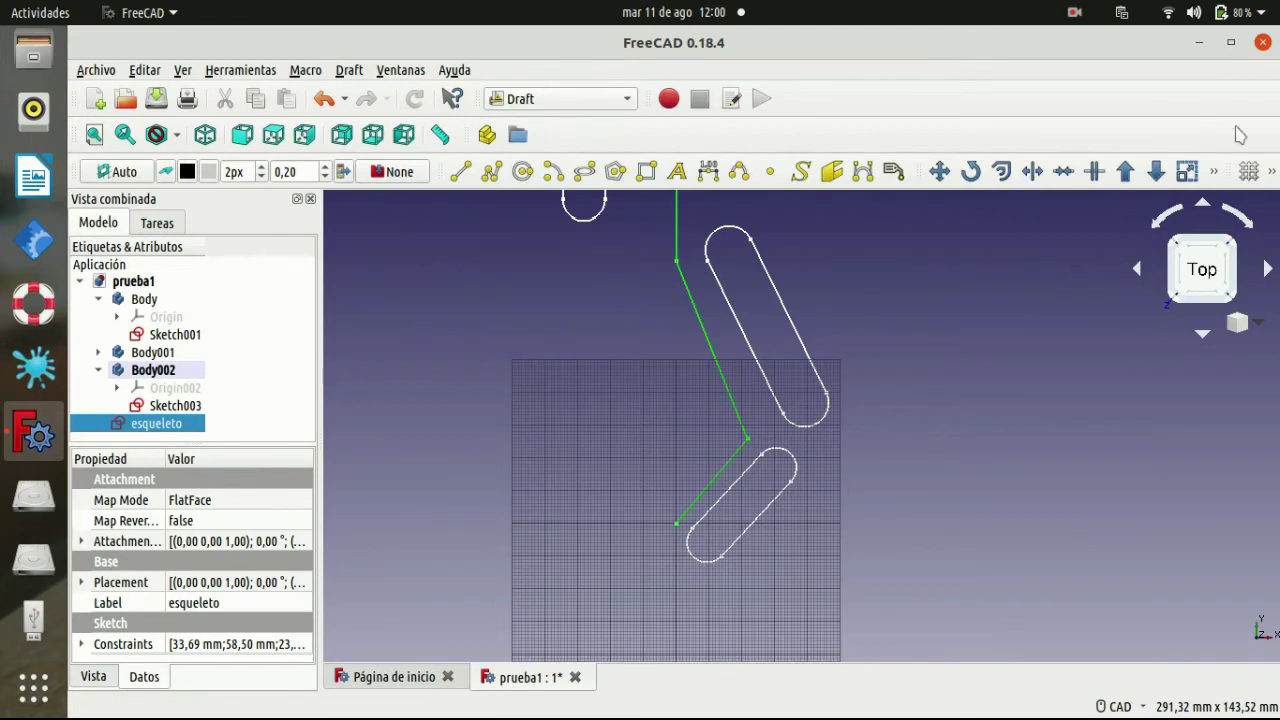
{"action": "left_click", "coordinate": [1214, 172]}
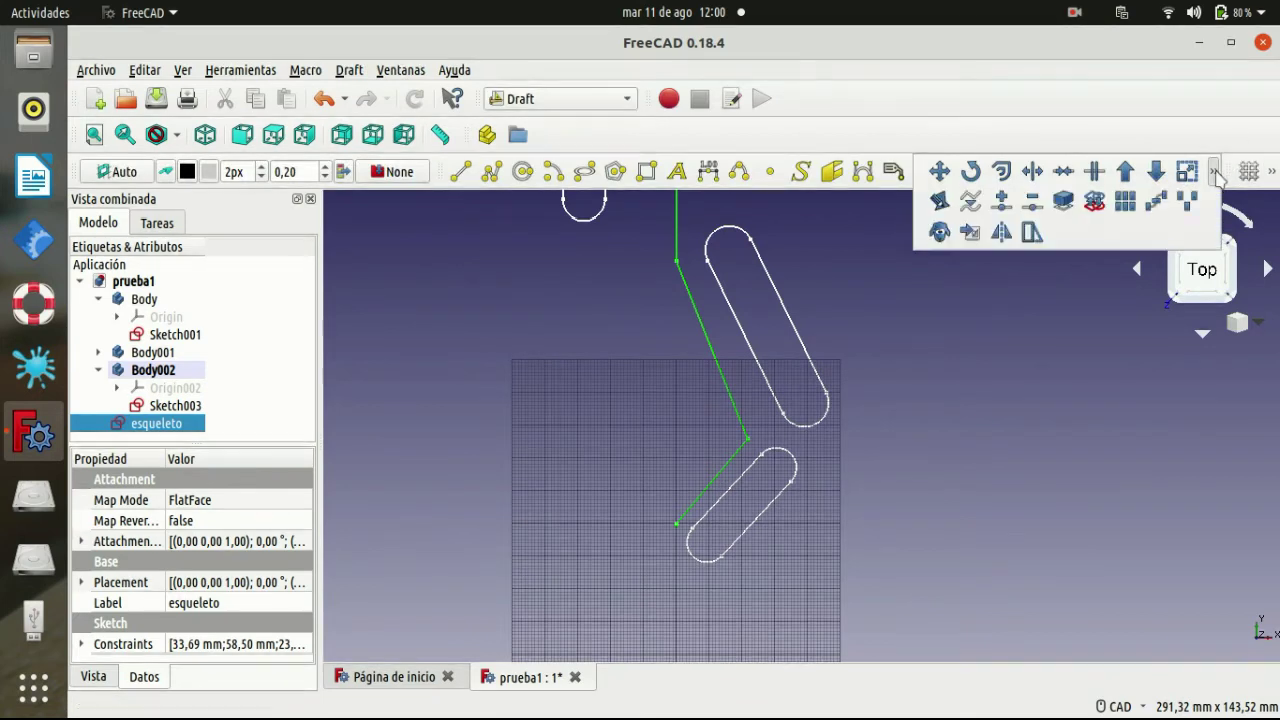
{"action": "left_click", "coordinate": [940, 233]}
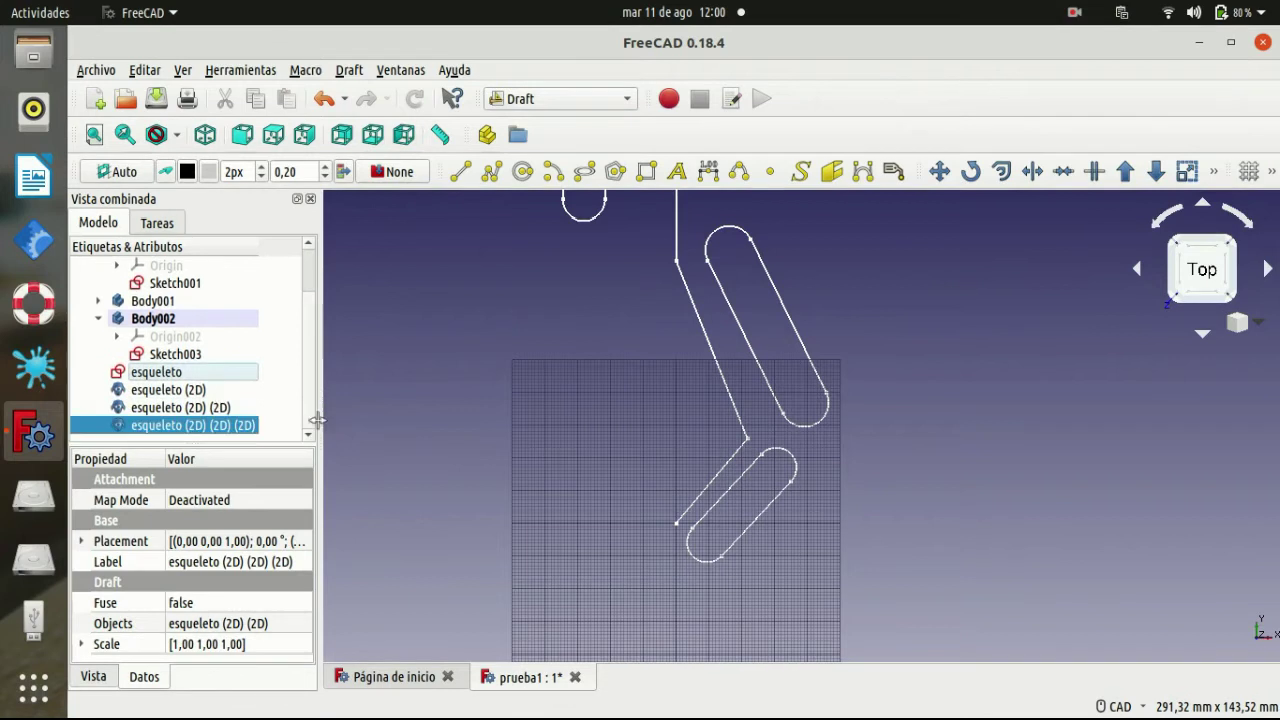
{"action": "right_click", "coordinate": [205, 373]}
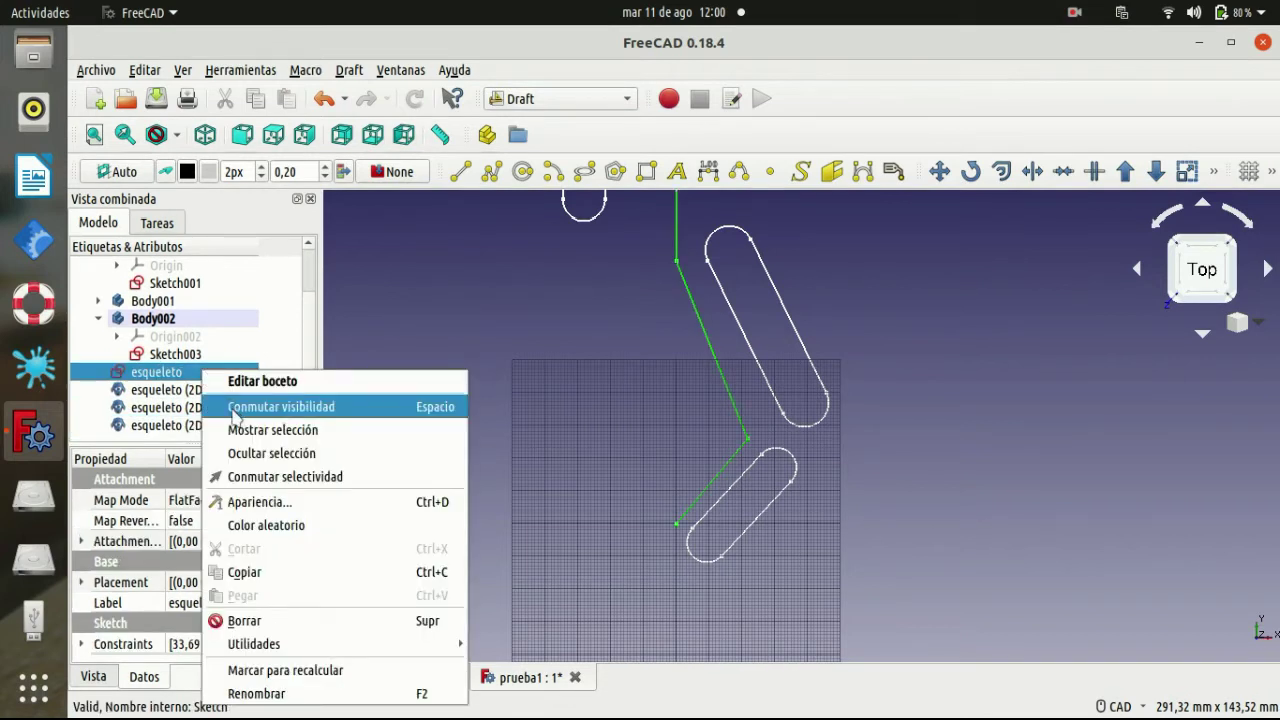
{"action": "left_click", "coordinate": [233, 410]}
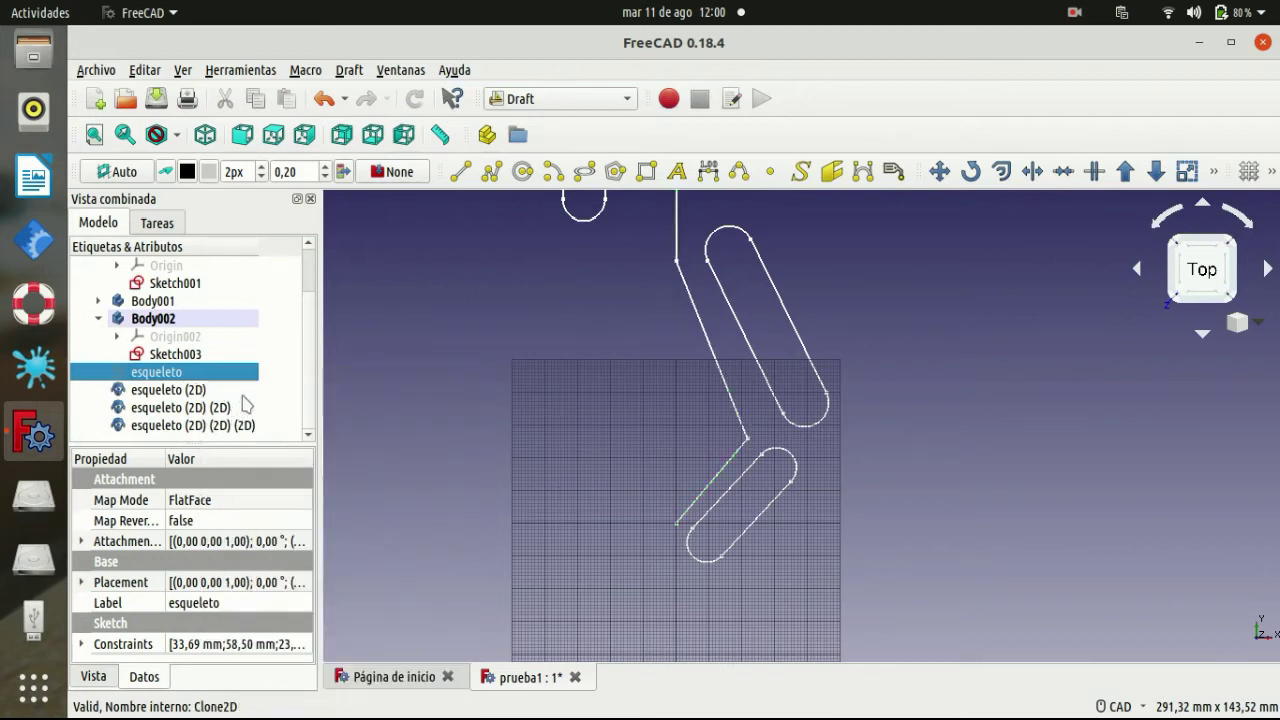
Move the three esqueleto clones into Body, Body001 and Body002.
{"action": "scroll", "coordinate": [308, 405], "scroll_direction": "up", "scroll_amount": 1}
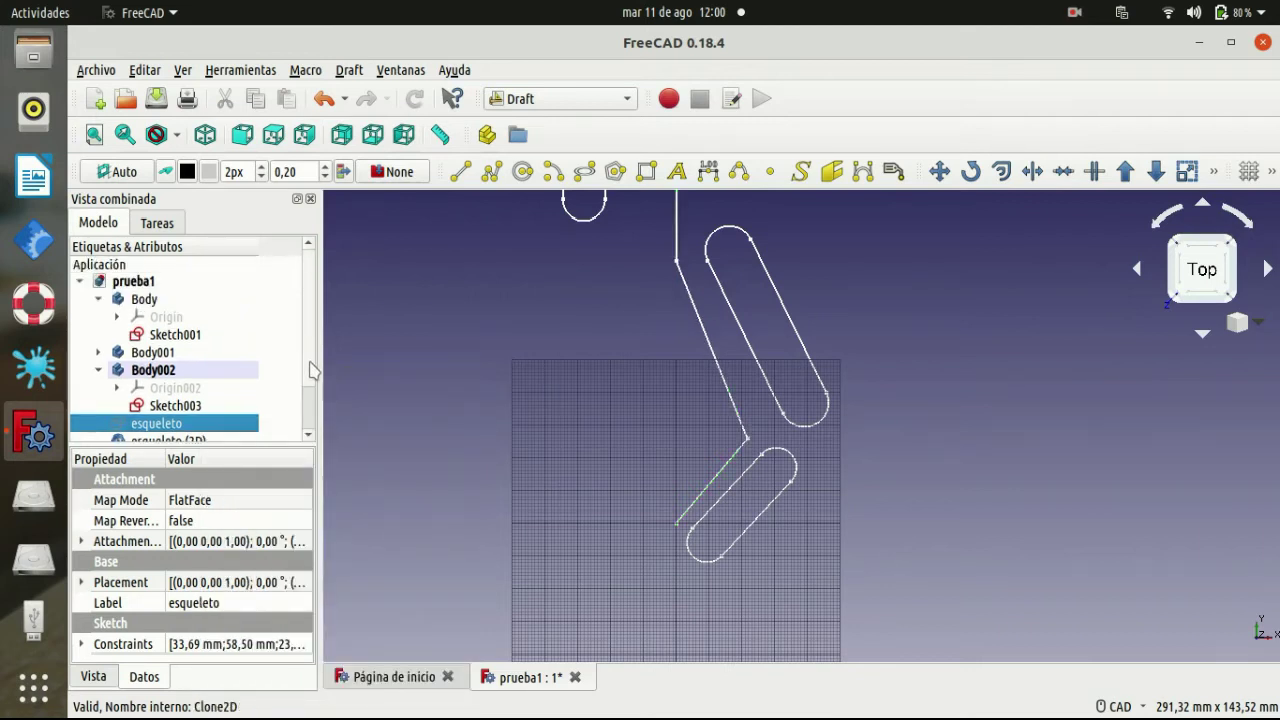
{"action": "scroll", "coordinate": [312, 370], "scroll_direction": "down", "scroll_amount": 1}
{"action": "left_click_drag", "start_coordinate": [197, 428], "coordinate": [165, 290]}
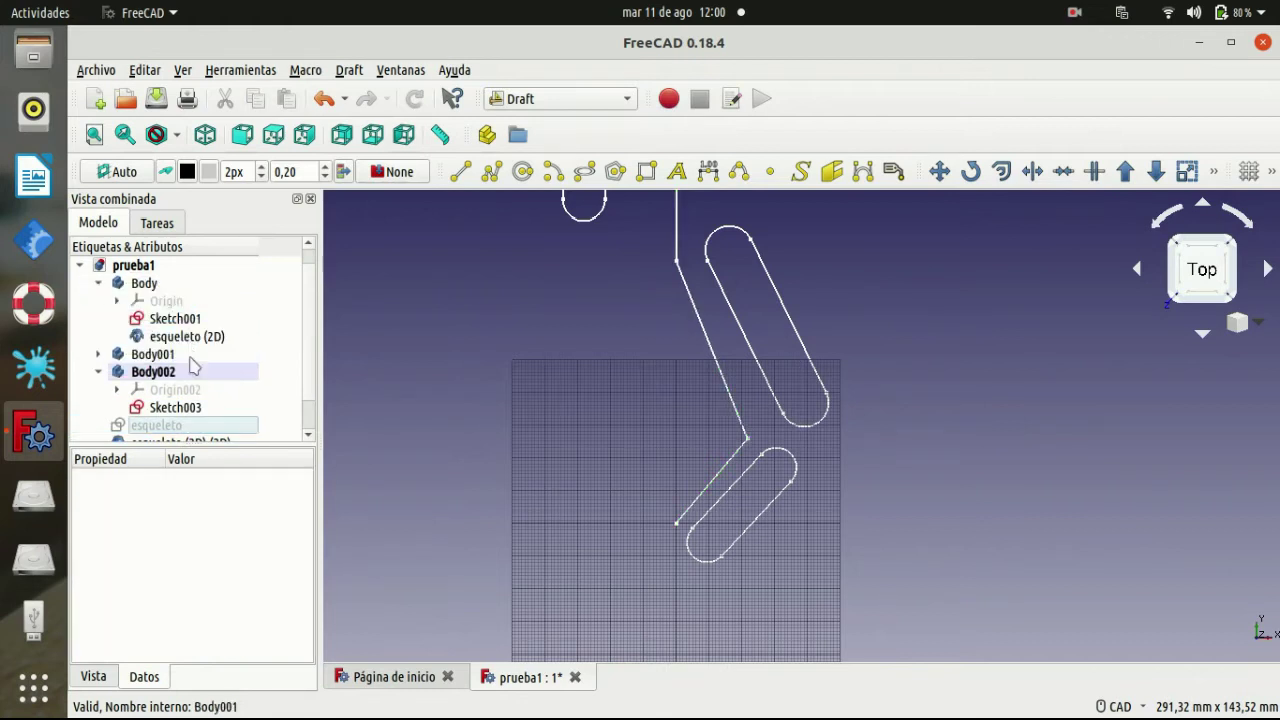
{"action": "scroll", "coordinate": [197, 428], "scroll_direction": "down", "scroll_amount": 1}
{"action": "left_click_drag", "start_coordinate": [190, 407], "coordinate": [192, 320]}
{"action": "left_click_drag", "start_coordinate": [200, 426], "coordinate": [190, 362]}
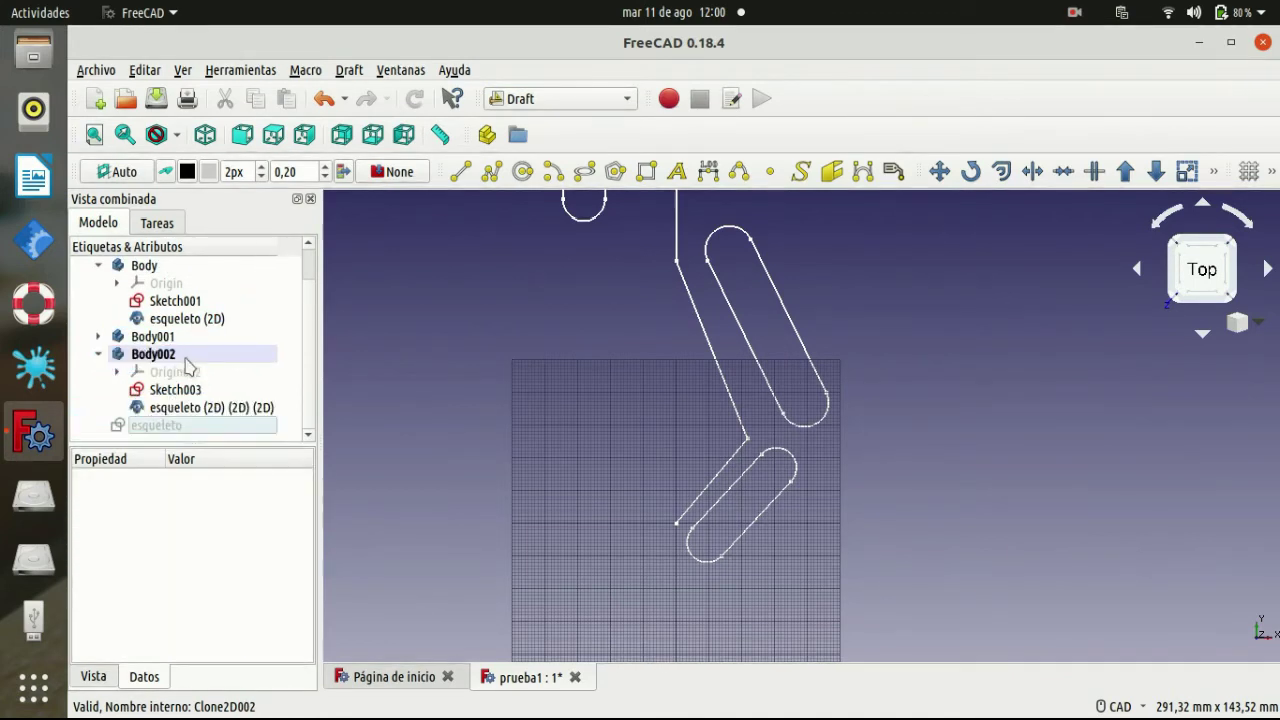
{"action": "left_click", "coordinate": [99, 388]}
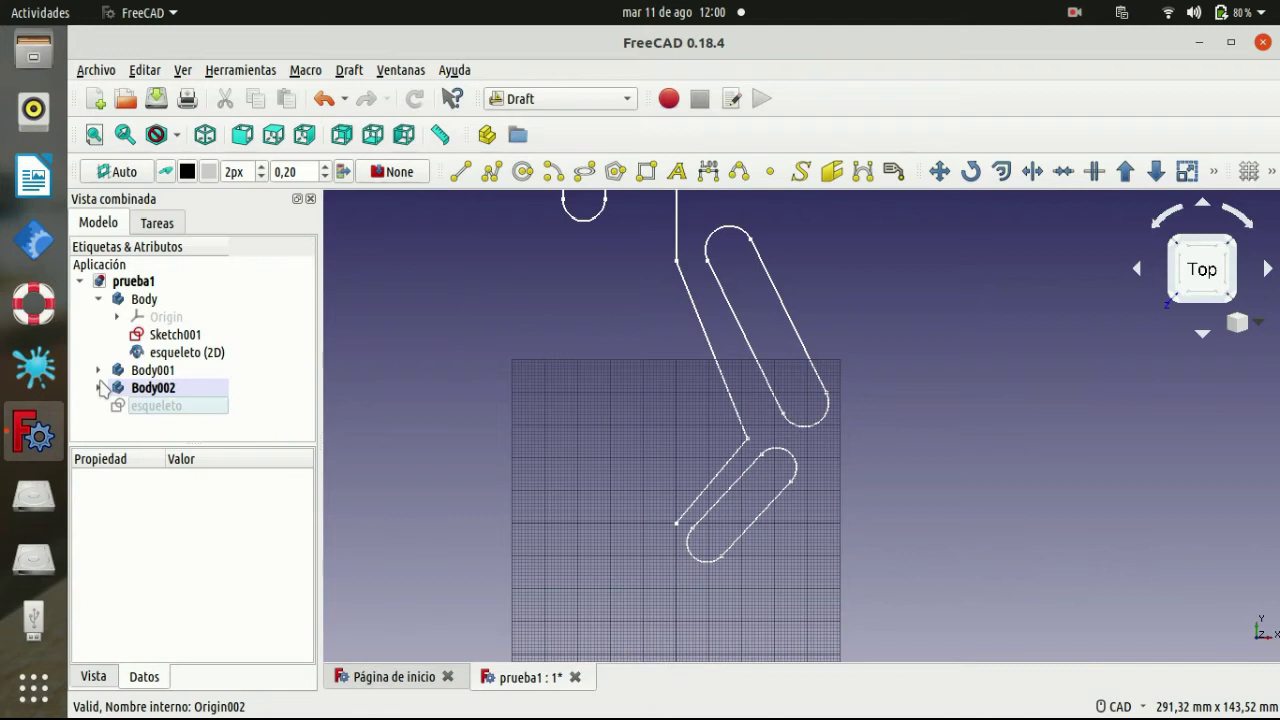
Make Body the active body and select its Sketch001.
{"action": "left_click", "coordinate": [148, 300]}
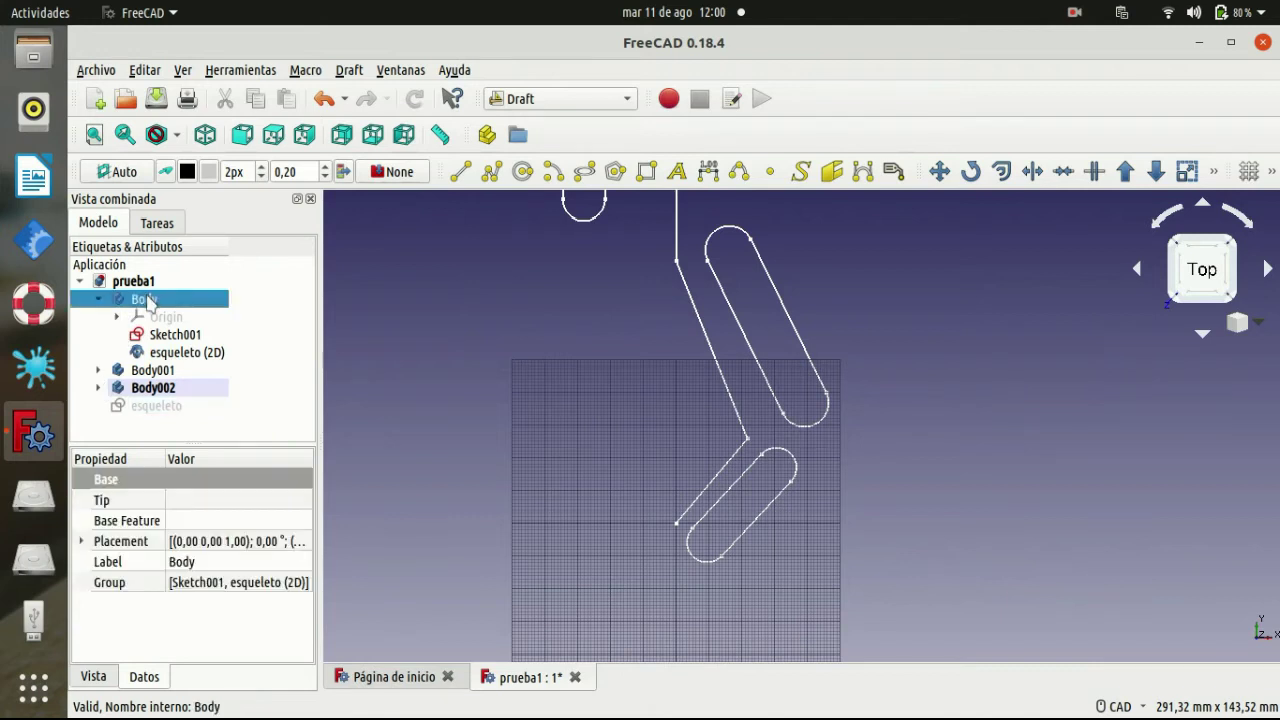
{"action": "right_click", "coordinate": [148, 300]}
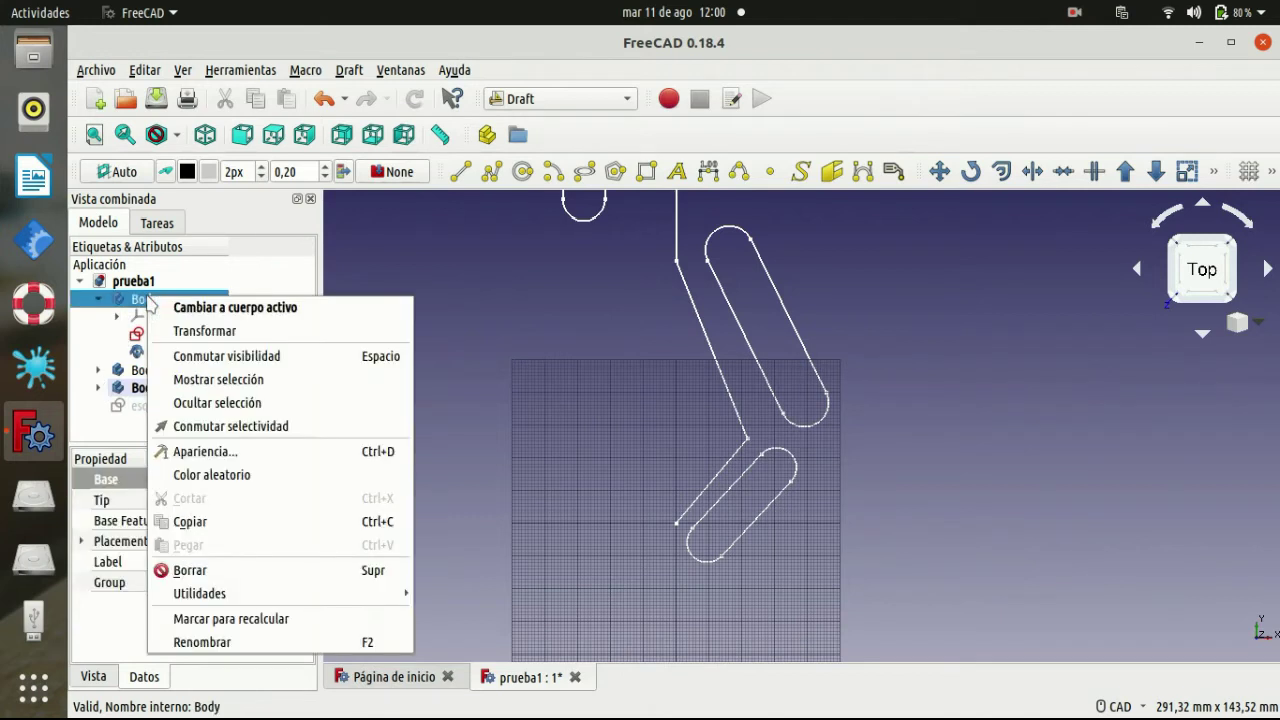
{"action": "left_click", "coordinate": [176, 308]}
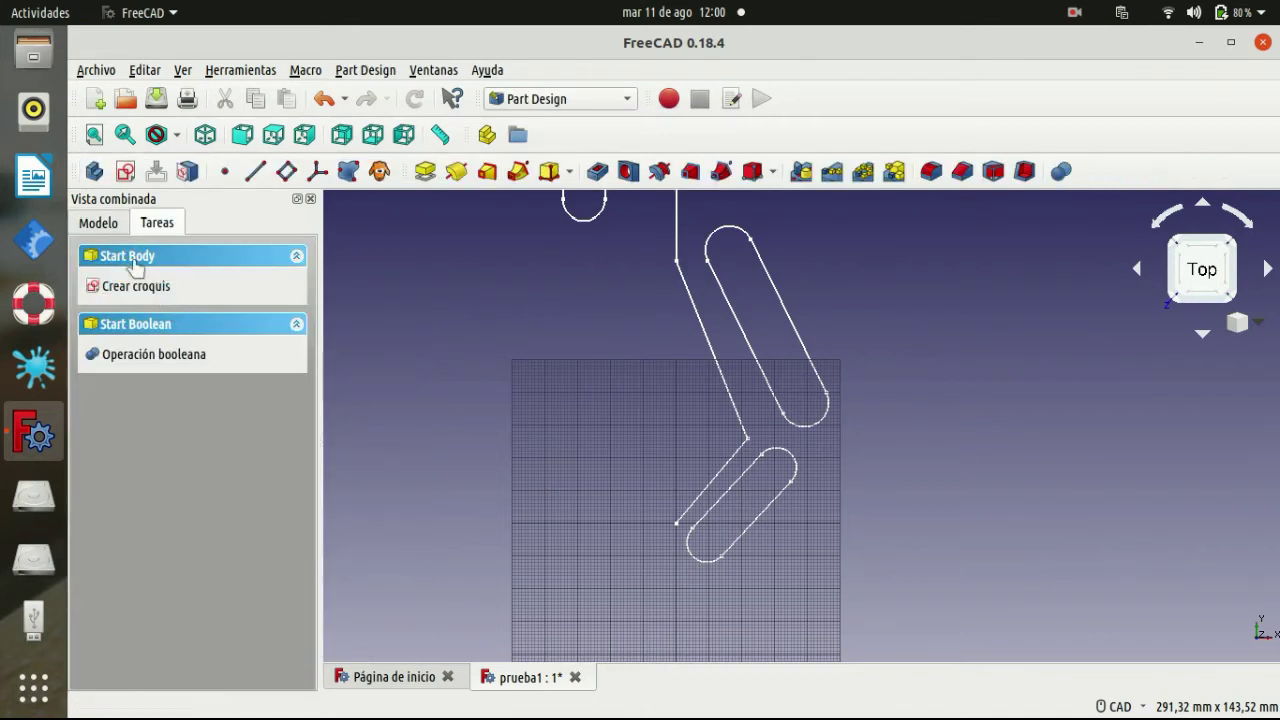
{"action": "left_click", "coordinate": [98, 223]}
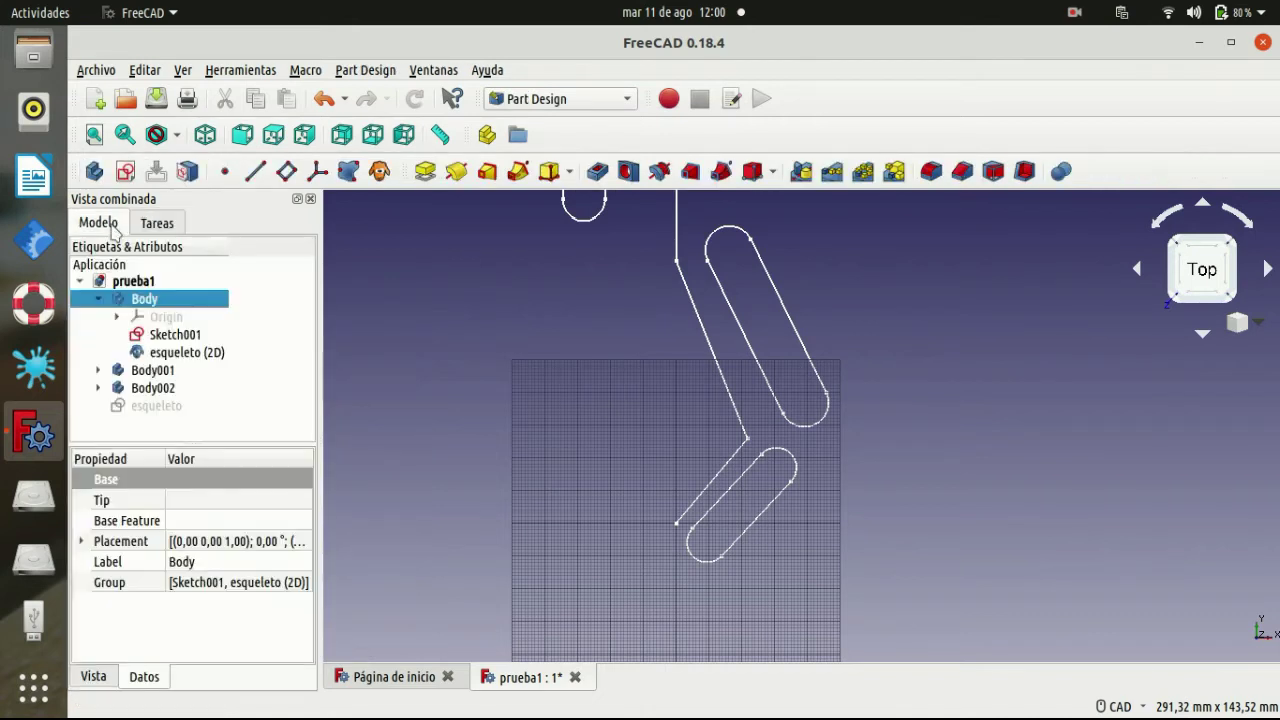
{"action": "left_click", "coordinate": [183, 336]}
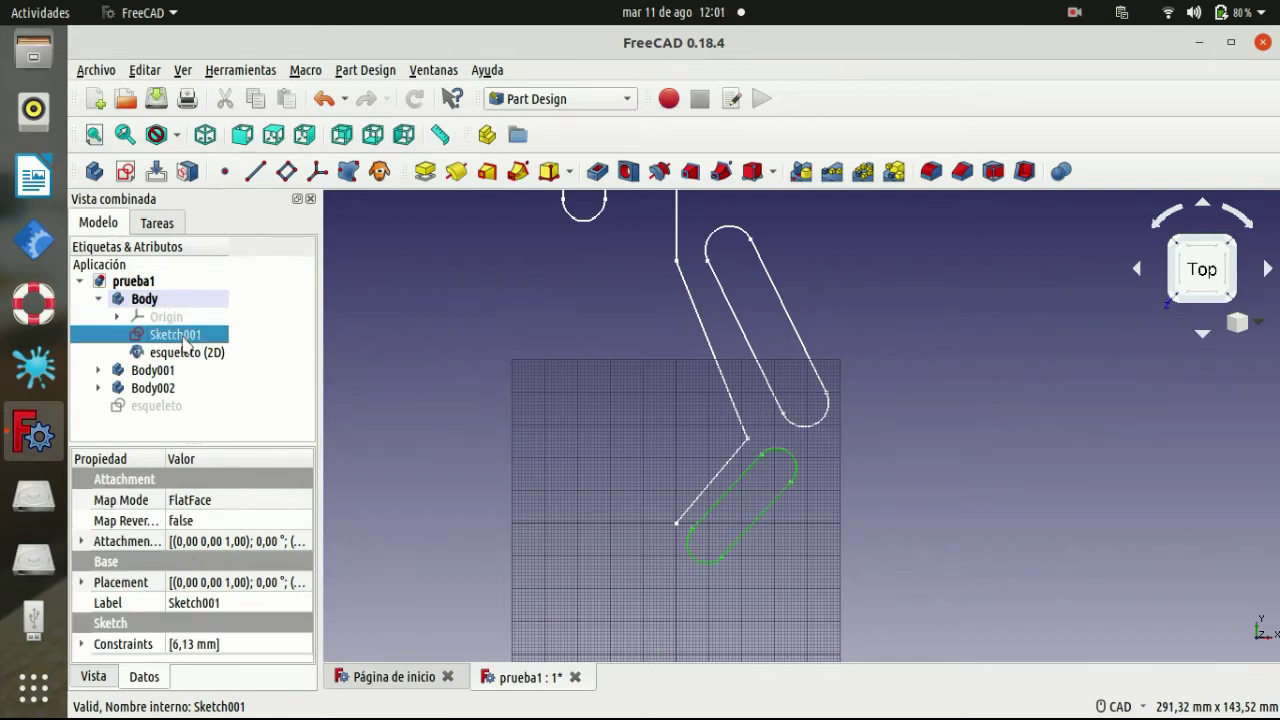
Edit Sketch001 and import the skeleton's lower link as external geometry.
{"action": "double_click", "coordinate": [185, 338]}
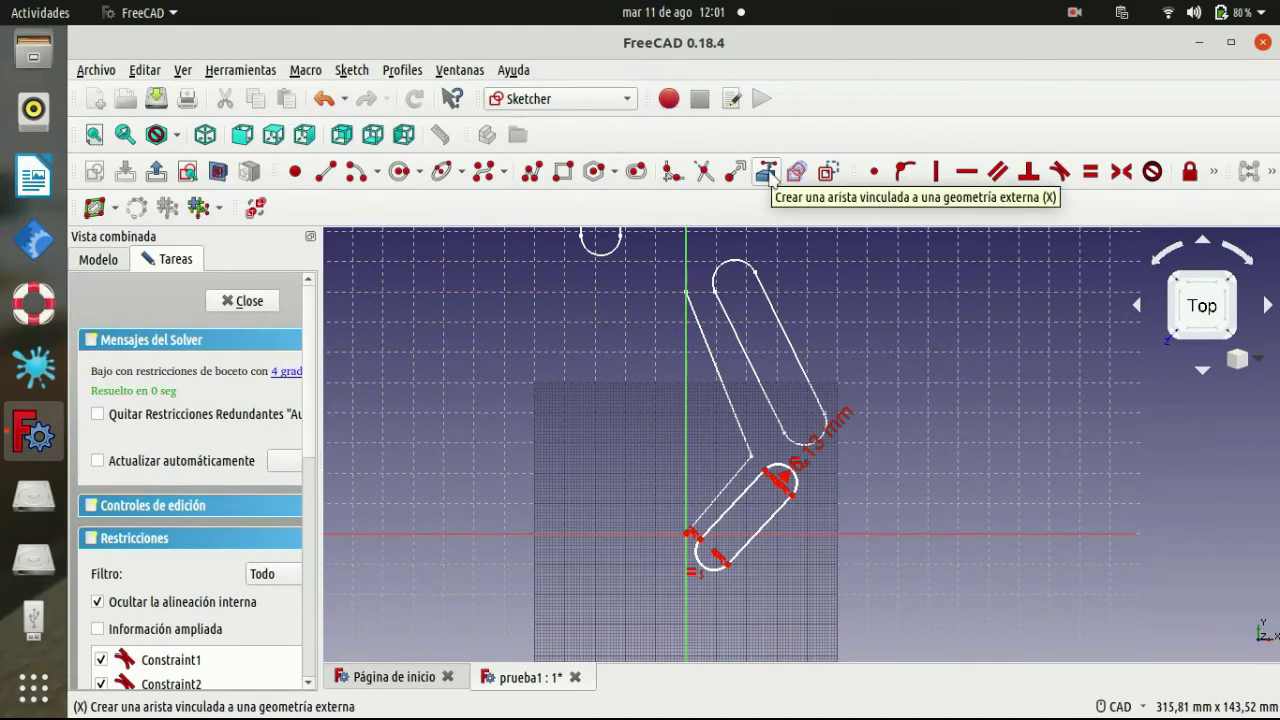
{"action": "left_click", "coordinate": [767, 173]}
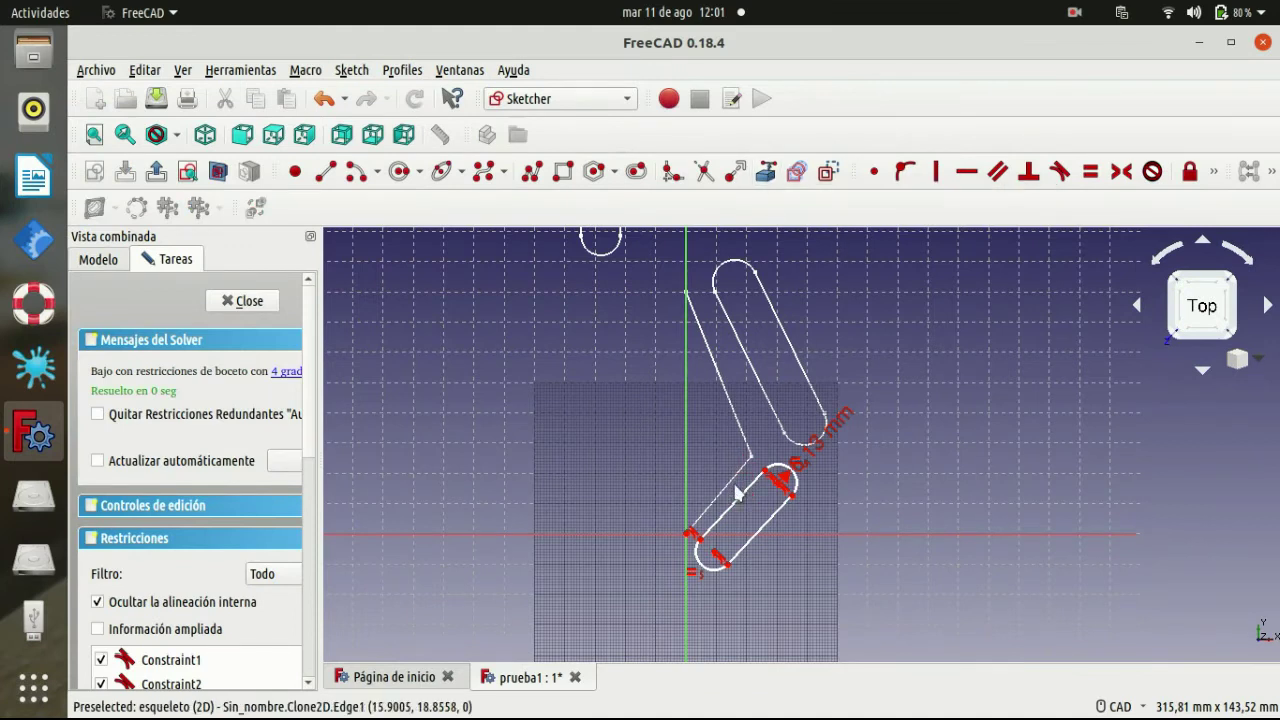
{"action": "scroll", "coordinate": [735, 490], "scroll_direction": "up", "scroll_amount": 5}
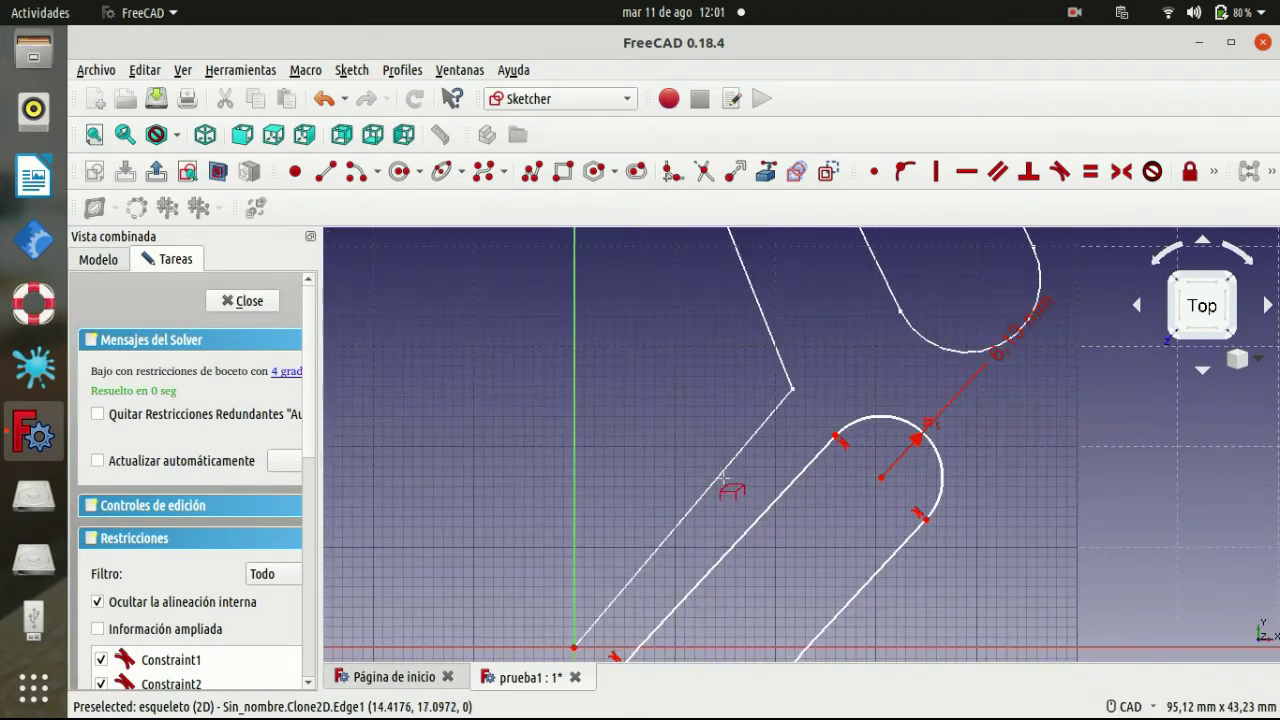
{"action": "left_click", "coordinate": [773, 470]}
{"action": "scroll", "coordinate": [790, 452], "scroll_direction": "down", "scroll_amount": 2}
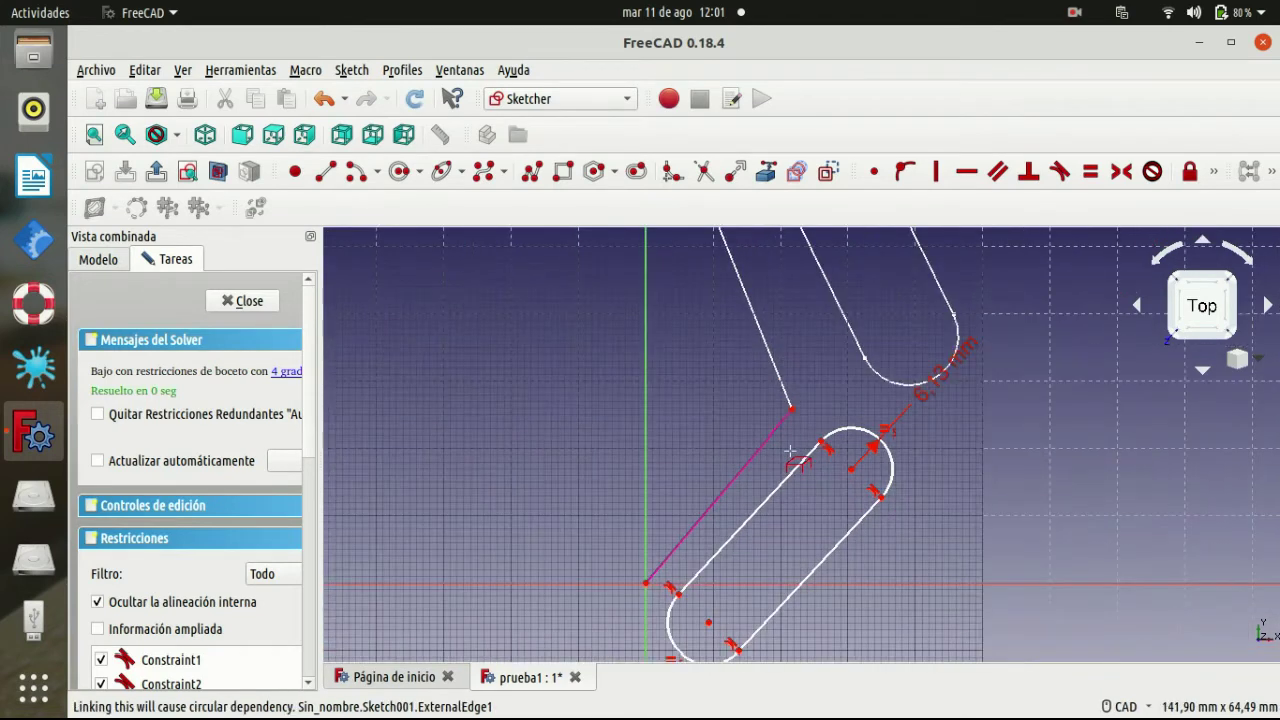
{"action": "right_click", "coordinate": [790, 452]}
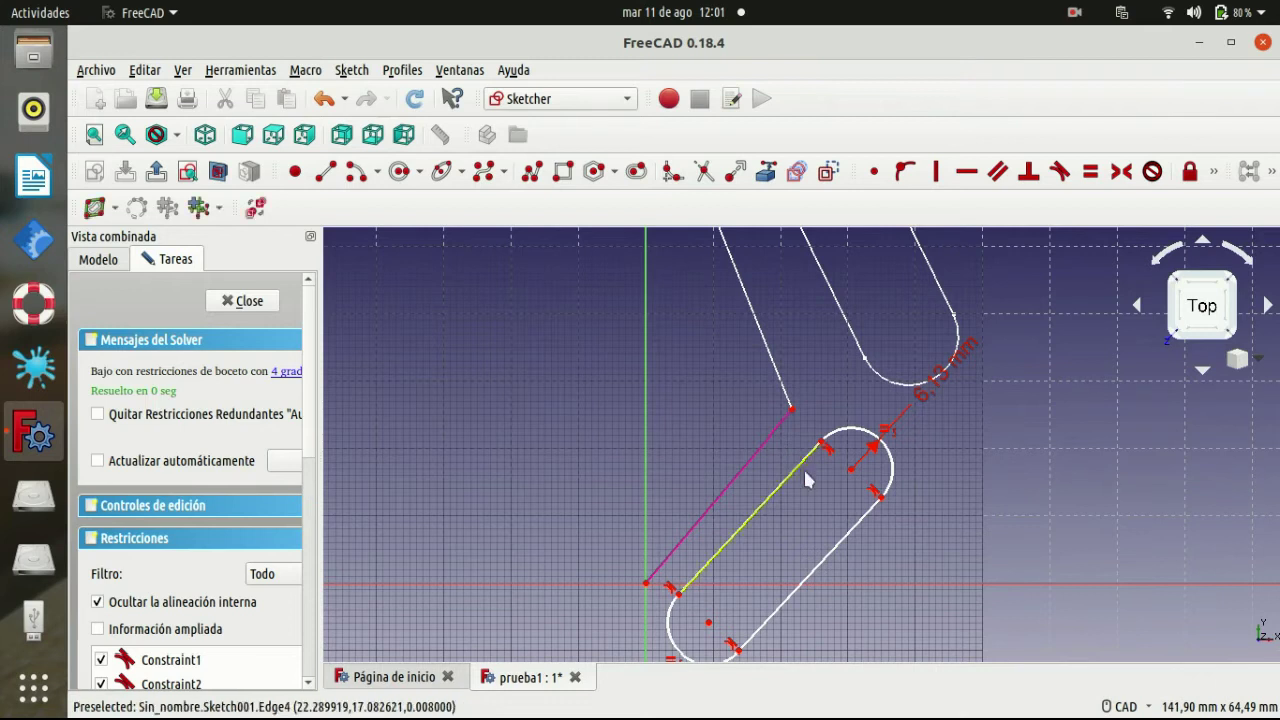
Make both slot arc centres coincident with the lower link's endpoints and close the sketch.
{"action": "left_click", "coordinate": [850, 468]}
{"action": "left_click", "coordinate": [791, 409]}
{"action": "key", "text": "c"}
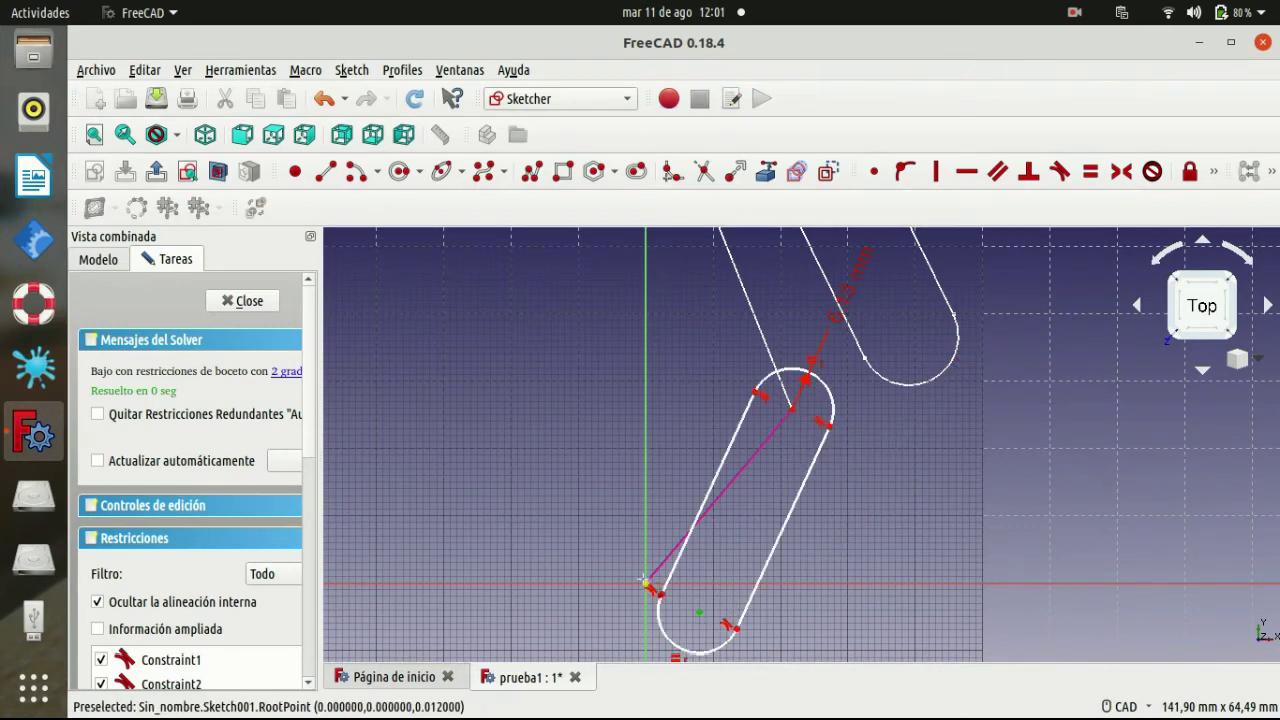
{"action": "left_click", "coordinate": [646, 584]}
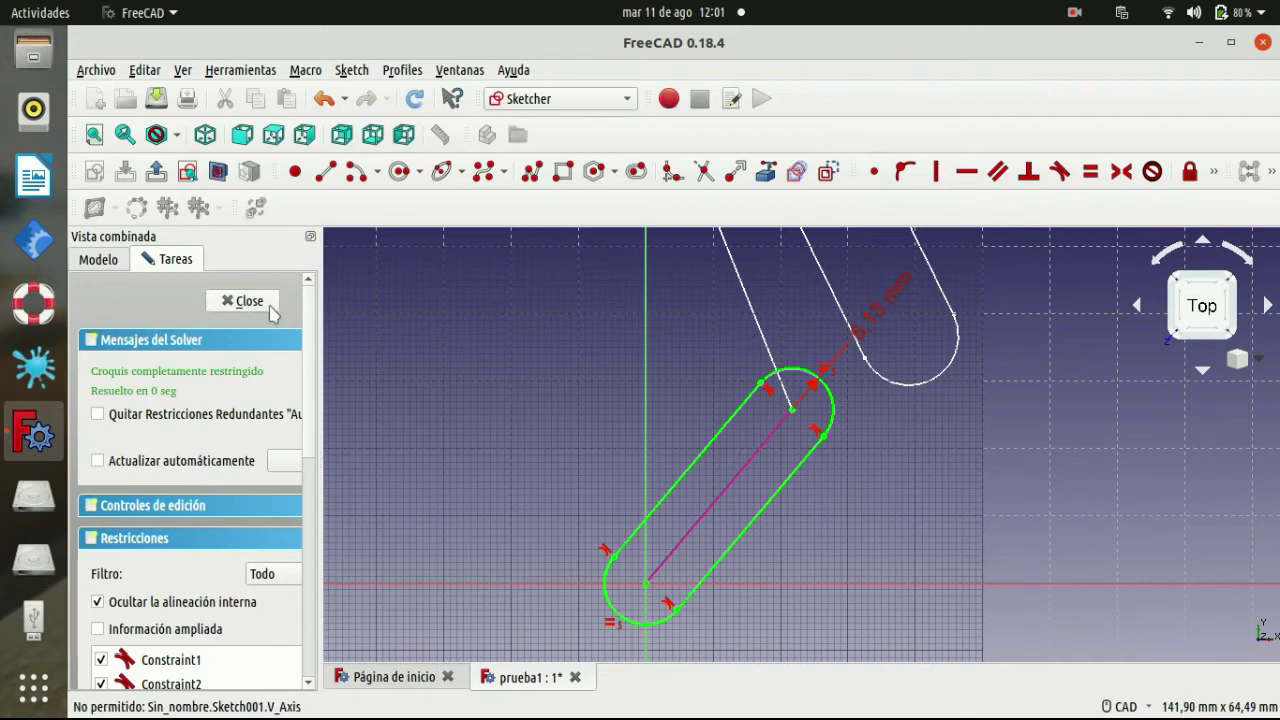
{"action": "left_click", "coordinate": [272, 304]}
{"action": "right_click", "coordinate": [190, 352]}
Make Body001 the active body and move the skeleton clone to it.
{"action": "left_click", "coordinate": [256, 408]}
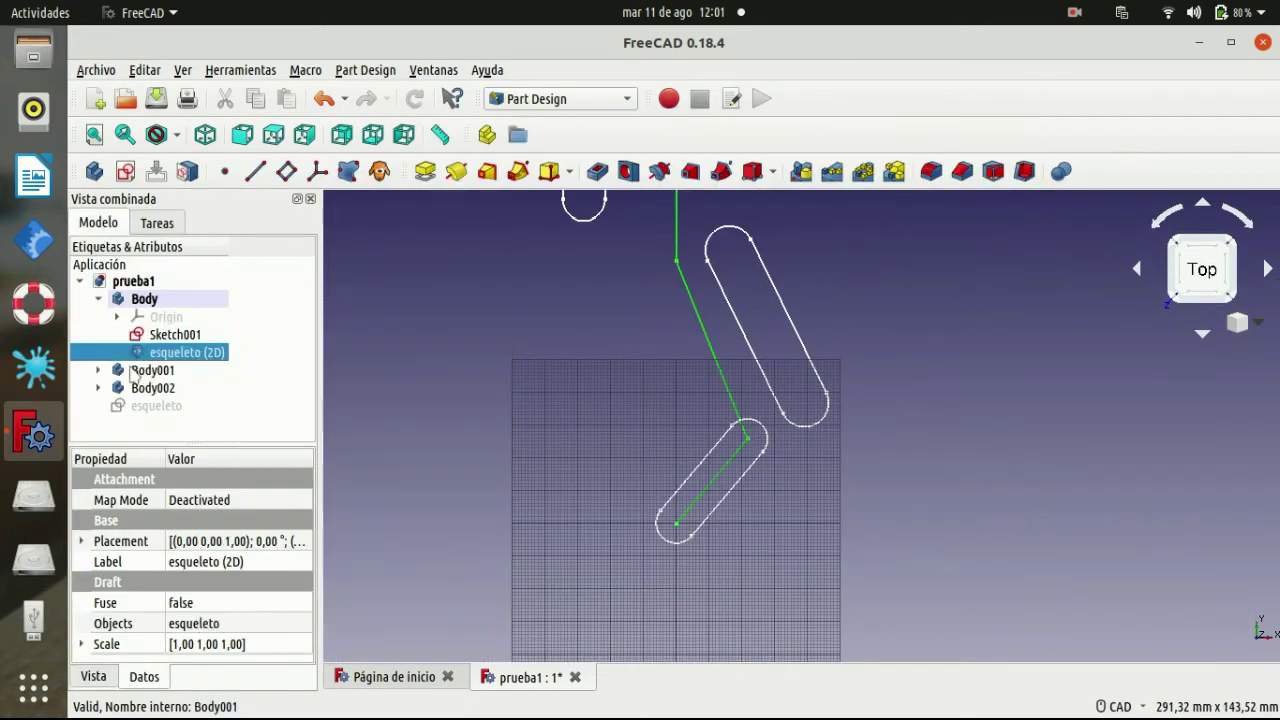
{"action": "left_click", "coordinate": [152, 370]}
{"action": "right_click", "coordinate": [205, 370]}
{"action": "left_click", "coordinate": [250, 386]}
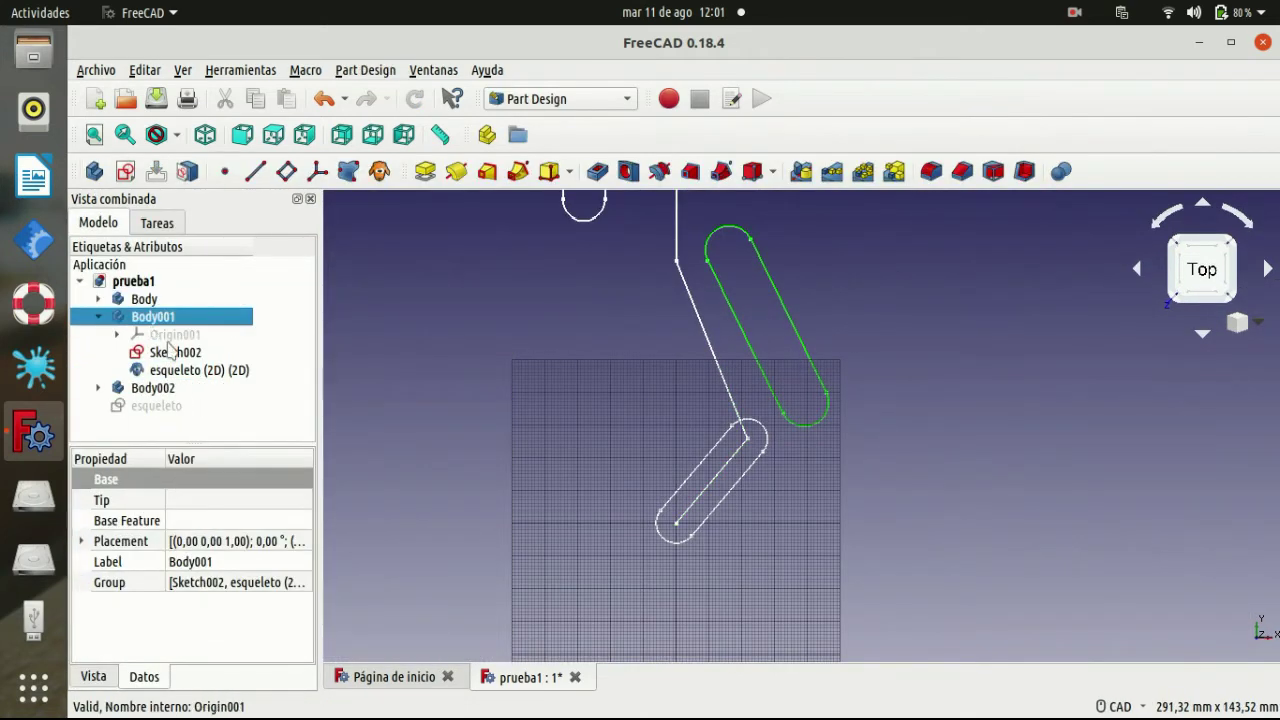
{"action": "left_click", "coordinate": [98, 299]}
{"action": "right_click", "coordinate": [175, 352]}
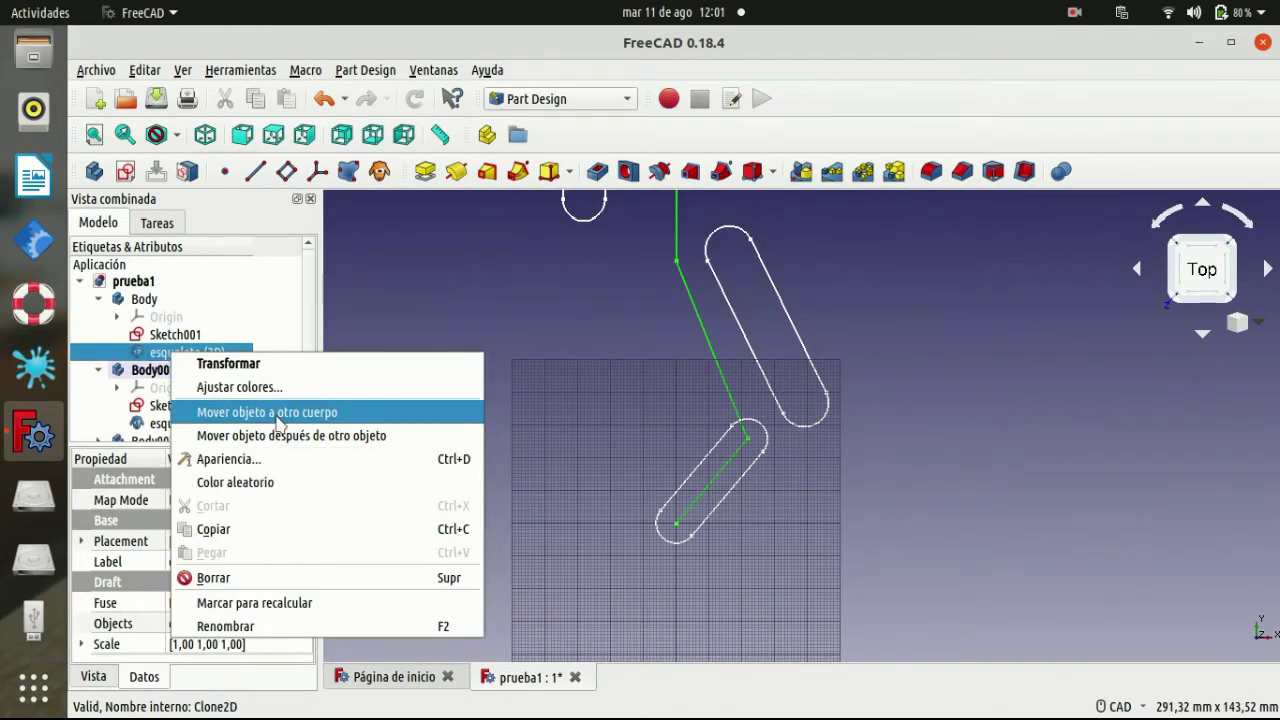
{"action": "left_click", "coordinate": [278, 414]}
Edit Sketch002 and import the skeleton's upper link as external geometry.
{"action": "double_click", "coordinate": [165, 400]}
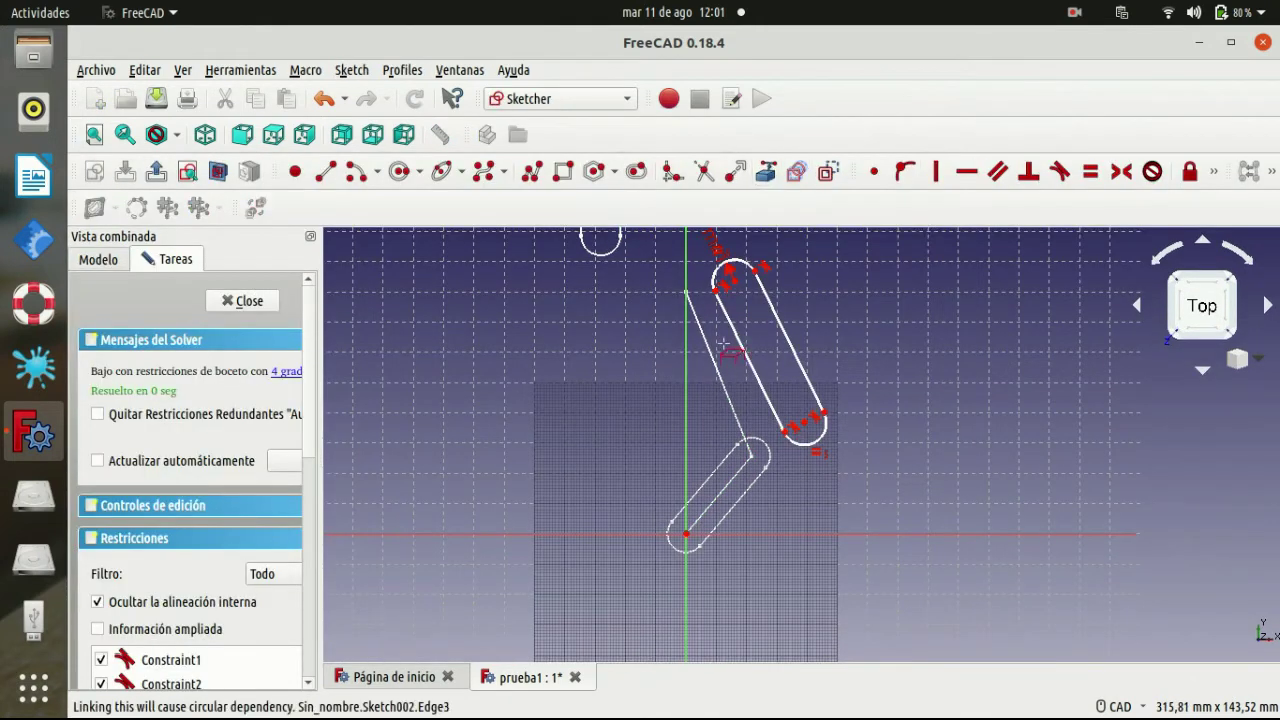
{"action": "left_click", "coordinate": [258, 303]}
{"action": "right_click", "coordinate": [178, 388]}
{"action": "left_click", "coordinate": [290, 108]}
{"action": "left_click", "coordinate": [735, 347]}
{"action": "left_click", "coordinate": [714, 358]}
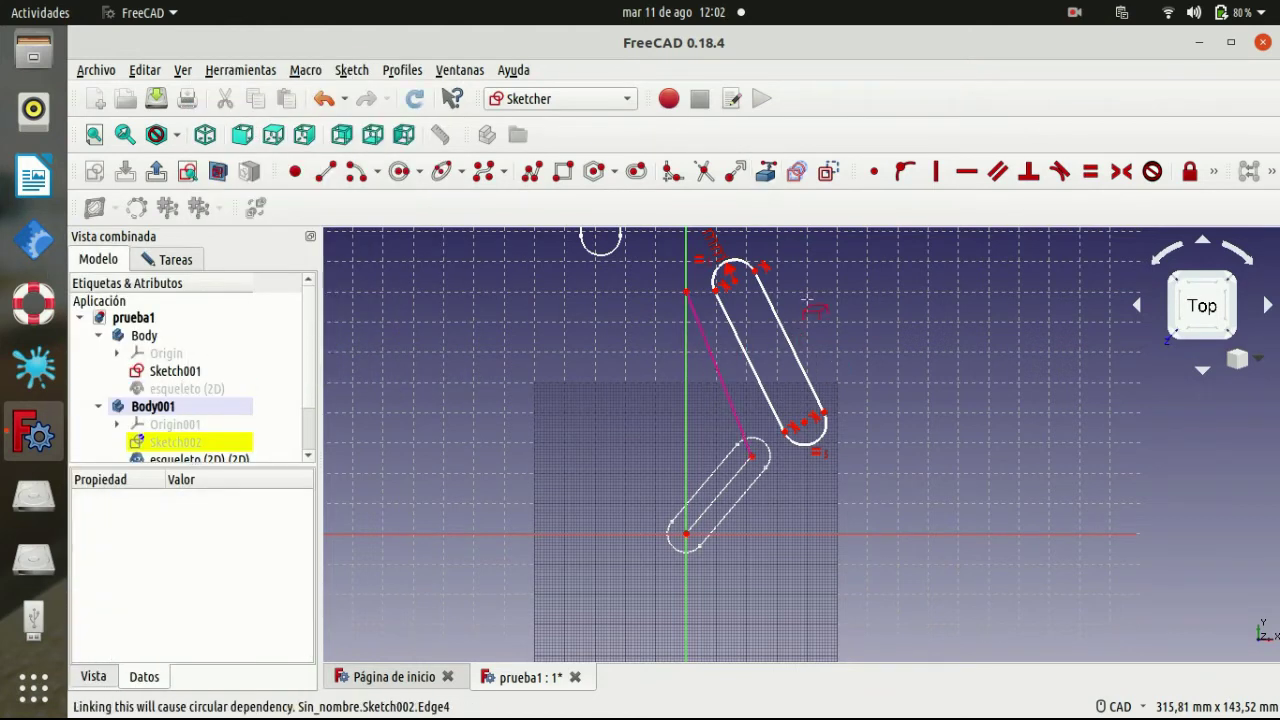
Drag the slot ends onto the link's top endpoint and elbow point and make them coincident.
{"action": "left_click_drag", "start_coordinate": [732, 272], "coordinate": [686, 291]}
{"action": "left_click_drag", "start_coordinate": [804, 426], "coordinate": [752, 457]}
{"action": "key", "text": "c"}
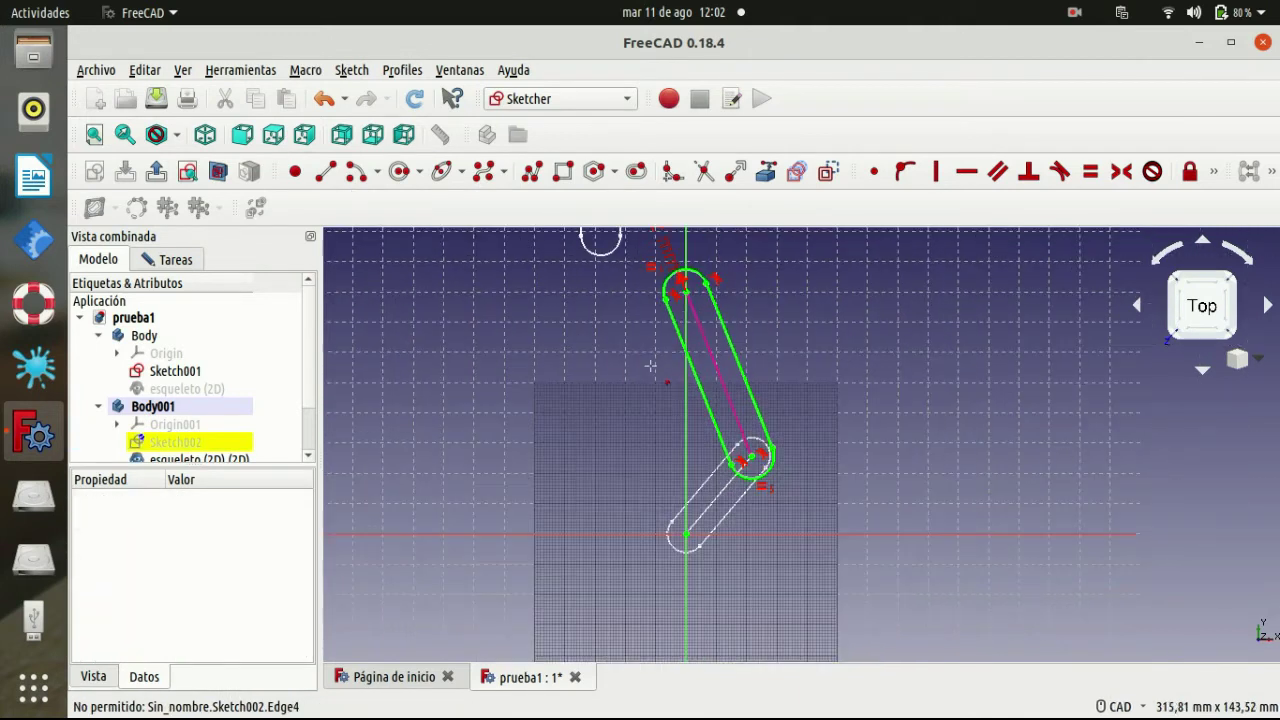
{"action": "scroll", "coordinate": [651, 366], "scroll_direction": "down", "scroll_amount": 2}
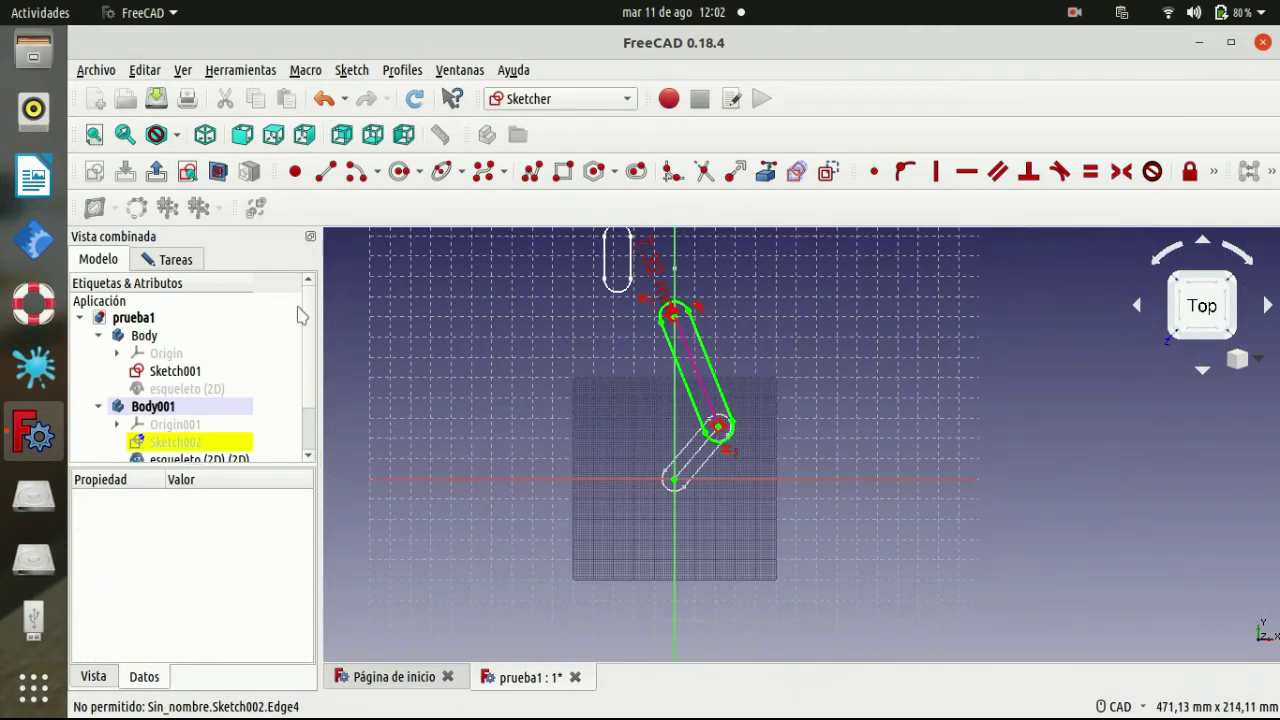
{"action": "left_click", "coordinate": [175, 259]}
Close Sketch002, make Body002 active, and open Sketch003 for editing.
{"action": "left_click", "coordinate": [249, 297]}
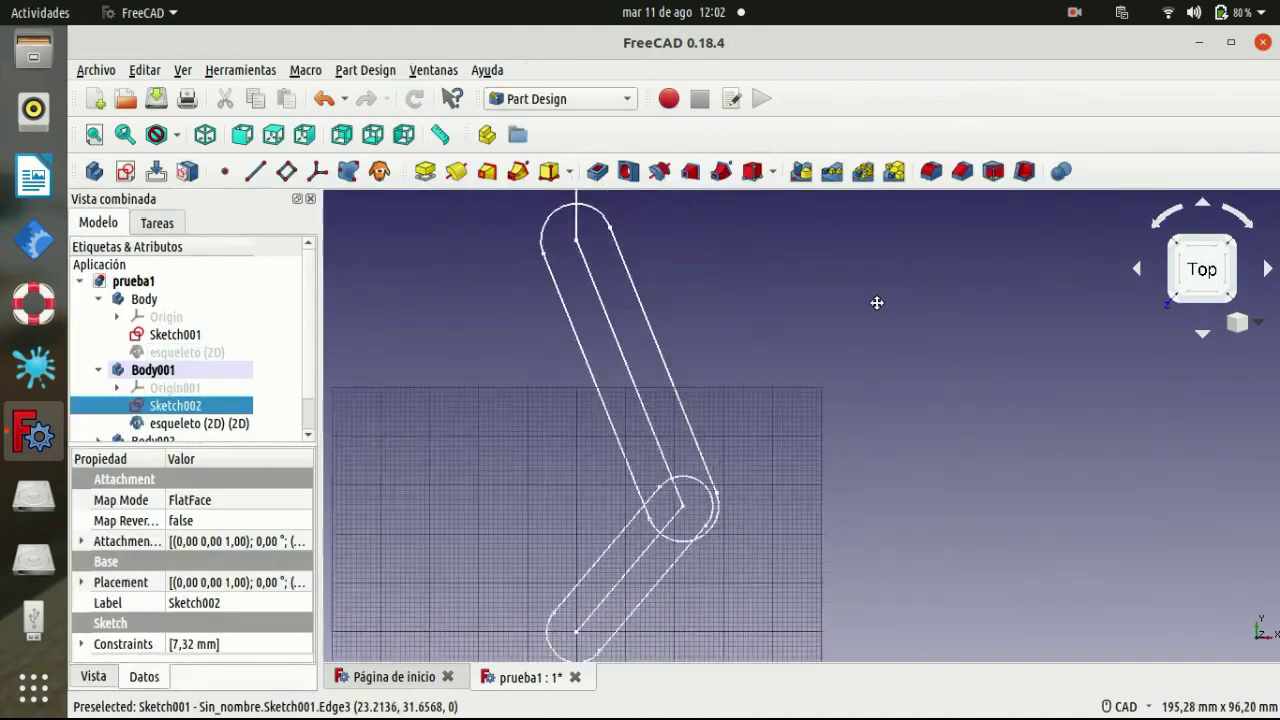
{"action": "right_click", "coordinate": [108, 406]}
{"action": "left_click", "coordinate": [170, 417]}
{"action": "left_click", "coordinate": [190, 392]}
{"action": "double_click", "coordinate": [190, 392]}
Import the skeleton's vertical top link into Sketch003 as external geometry.
{"action": "left_click", "coordinate": [96, 259]}
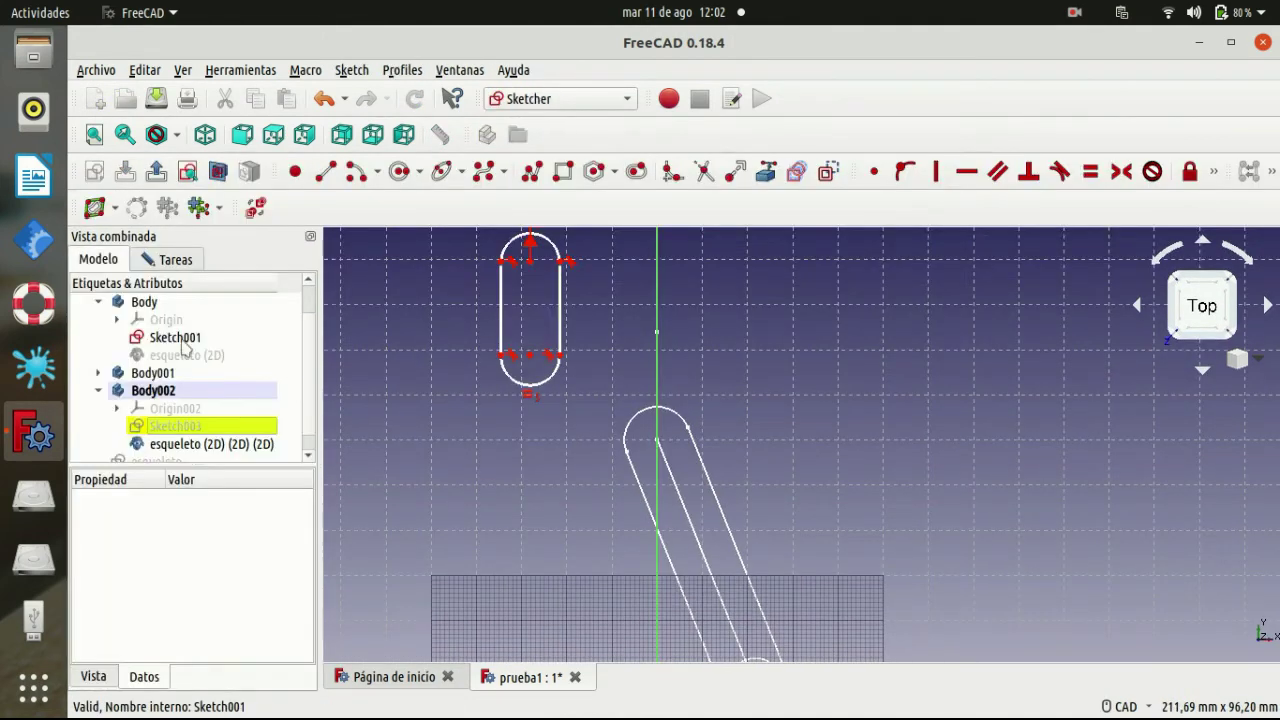
{"action": "scroll", "coordinate": [185, 395], "scroll_direction": "down", "scroll_amount": 2}
{"action": "right_click", "coordinate": [178, 362]}
{"action": "left_click", "coordinate": [257, 414]}
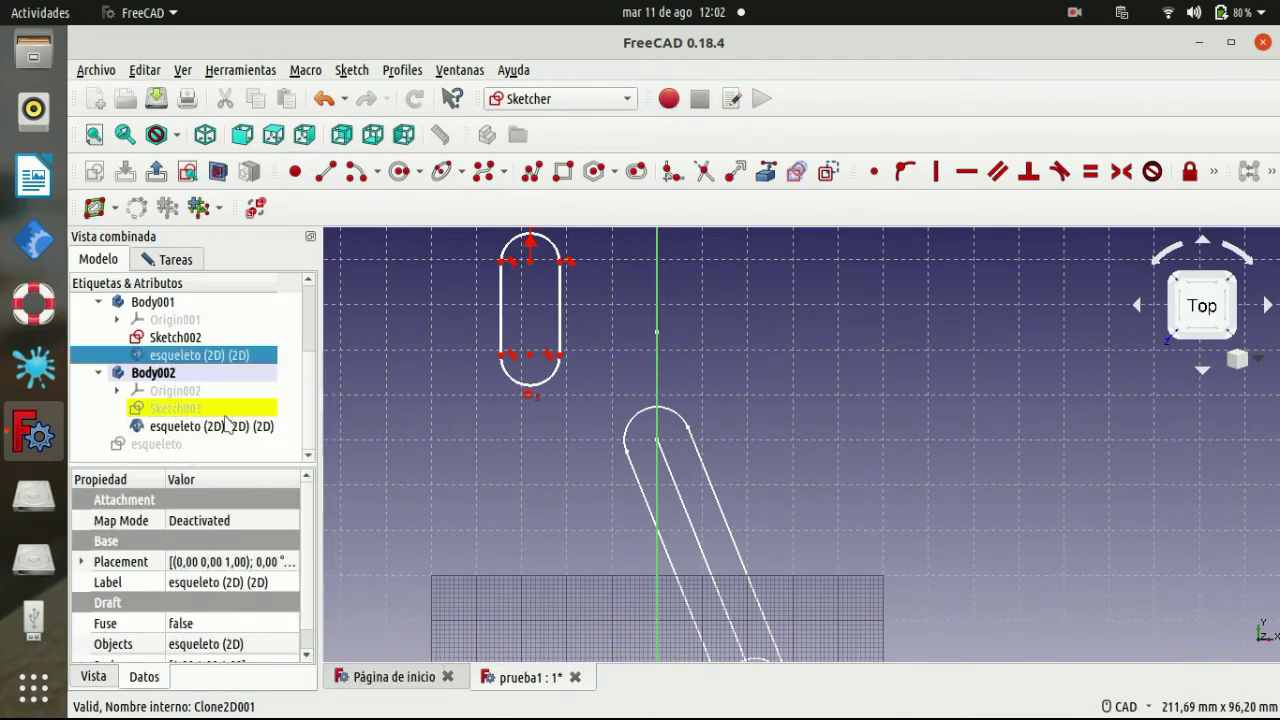
{"action": "left_click", "coordinate": [766, 171]}
{"action": "left_click", "coordinate": [657, 350]}
Make the slot's arc centres coincident with the elbow point and the top link, then exit.
{"action": "left_click", "coordinate": [875, 180]}
{"action": "left_click", "coordinate": [529, 355]}
{"action": "left_click", "coordinate": [657, 440]}
{"action": "left_click", "coordinate": [588, 250]}
{"action": "left_click", "coordinate": [592, 262]}
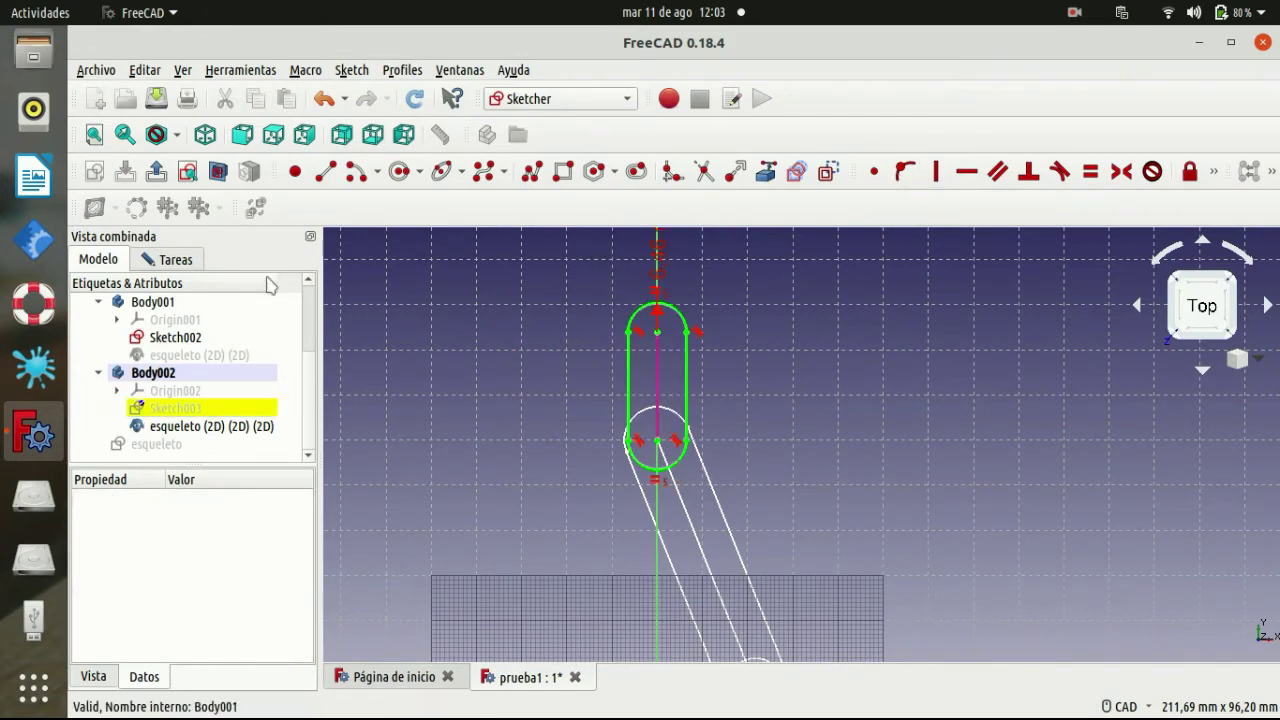
{"action": "key", "text": "Escape"}
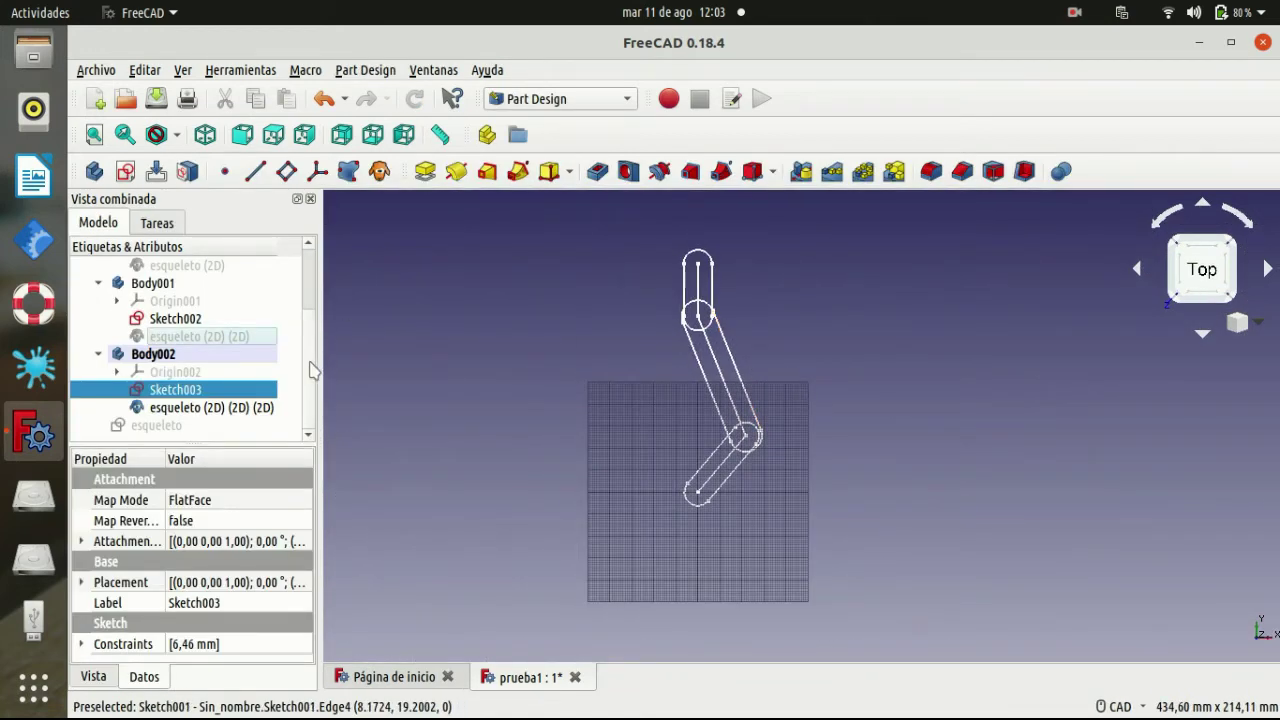
Activate Body and pad Sketch001 10 mm into the first link.
{"action": "scroll", "coordinate": [308, 320], "scroll_direction": "up", "scroll_amount": 2}
{"action": "left_click", "coordinate": [194, 339]}
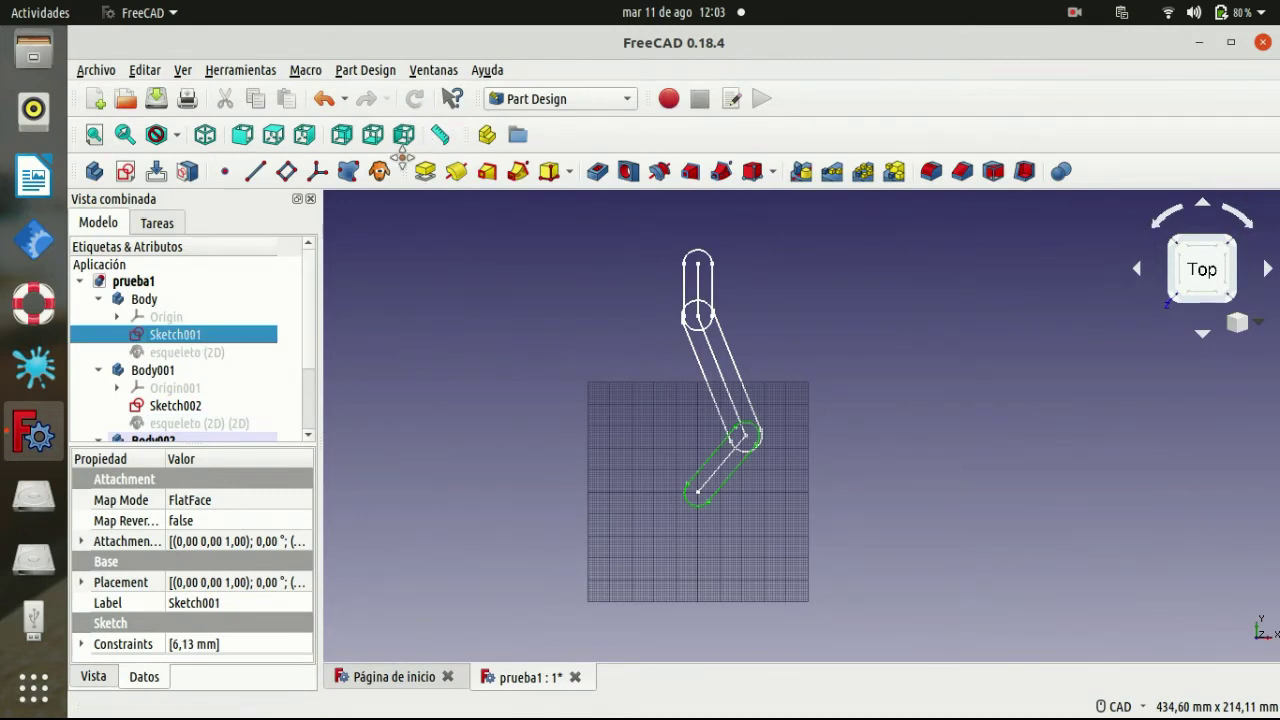
{"action": "right_click", "coordinate": [153, 304]}
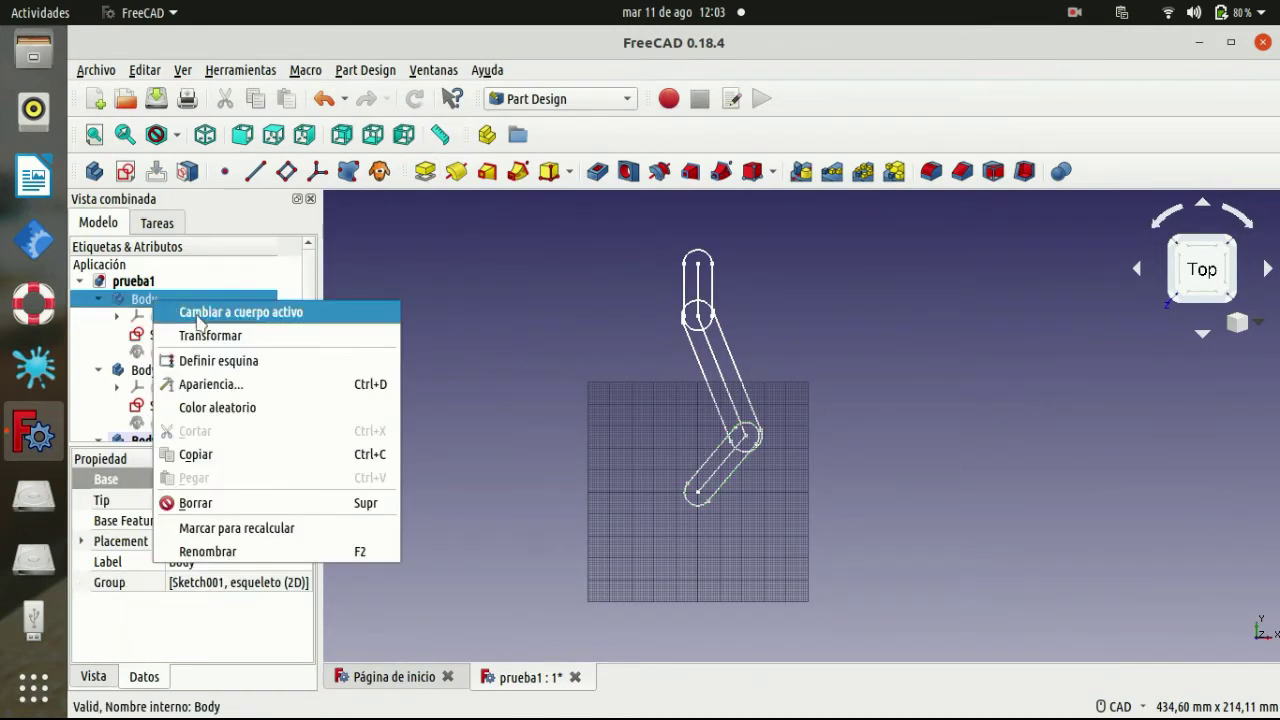
{"action": "left_click", "coordinate": [178, 311]}
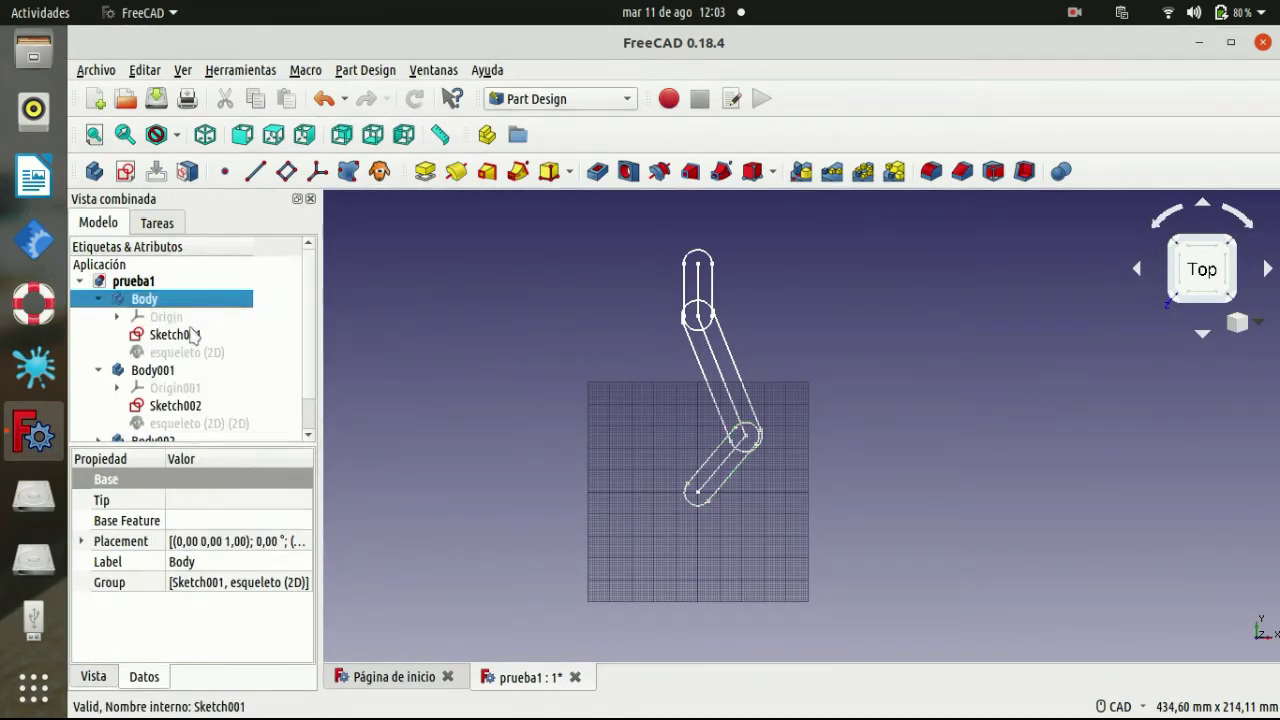
{"action": "left_click", "coordinate": [425, 172]}
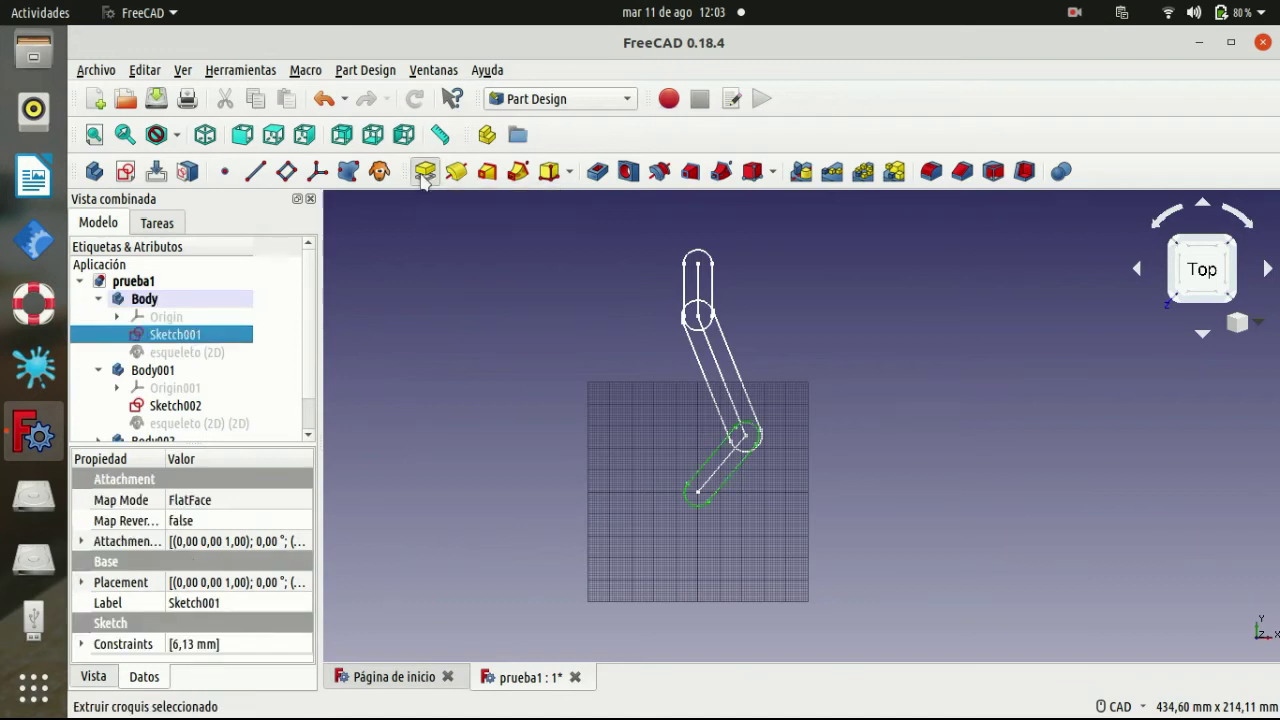
{"action": "left_click", "coordinate": [240, 264]}
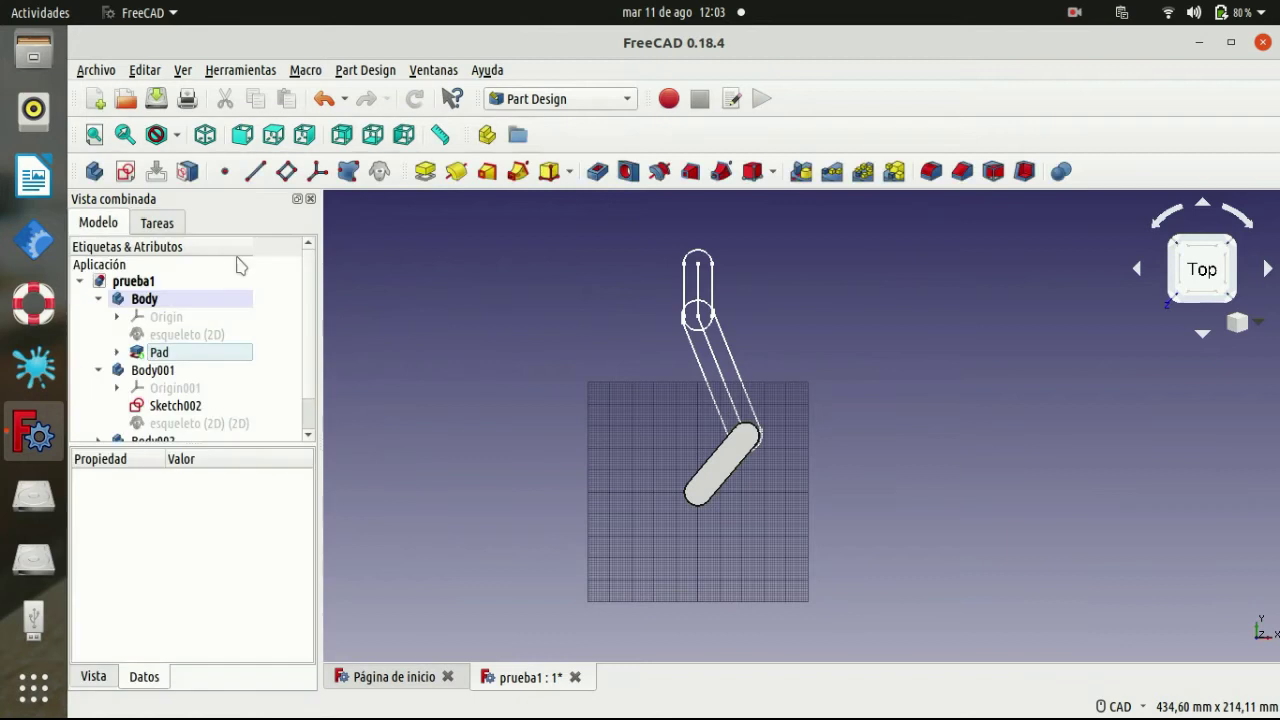
Activate Body001 and pad Sketch002 10 mm into the second link.
{"action": "scroll", "coordinate": [232, 340], "scroll_direction": "down", "scroll_amount": 1}
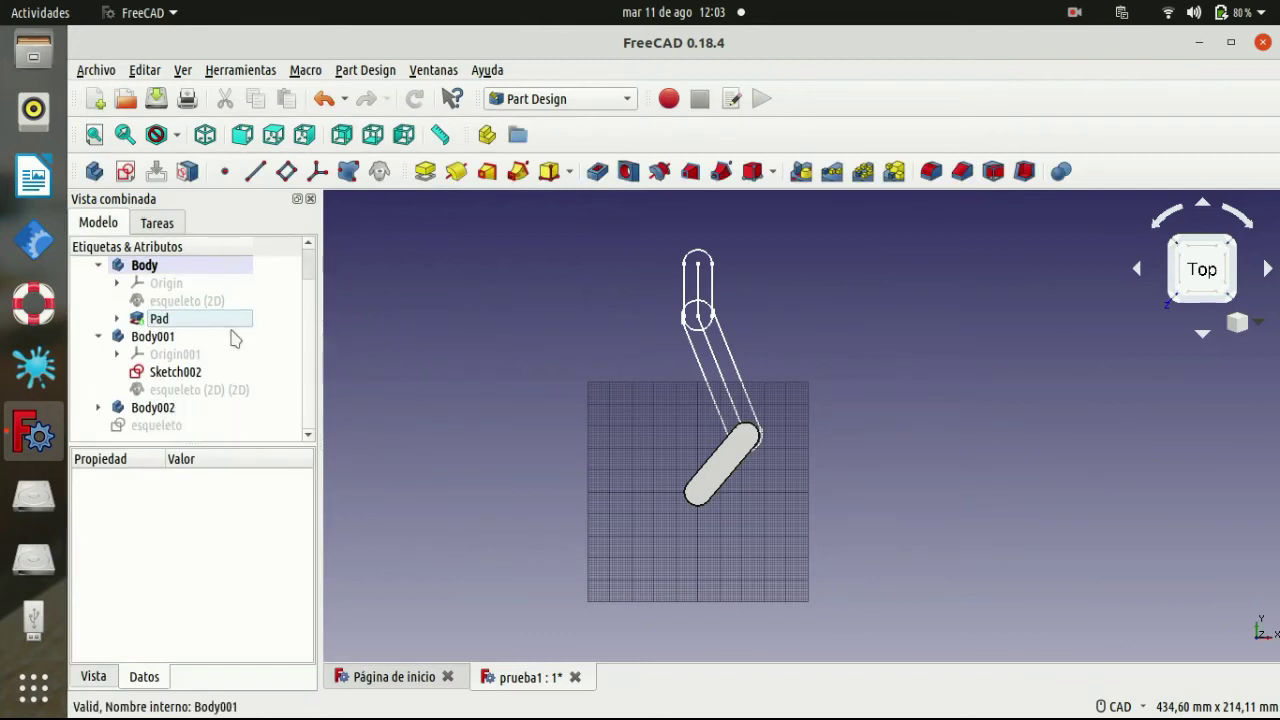
{"action": "left_click", "coordinate": [152, 340]}
{"action": "right_click", "coordinate": [151, 339]}
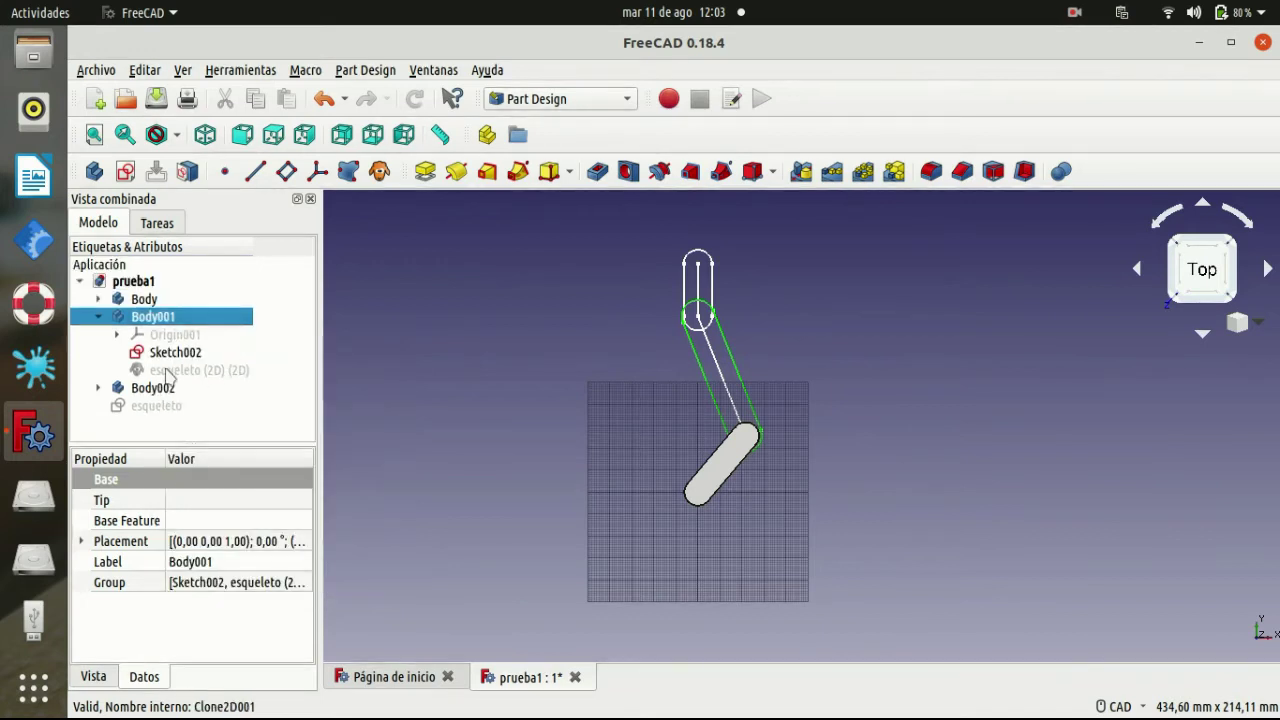
{"action": "left_click", "coordinate": [168, 352]}
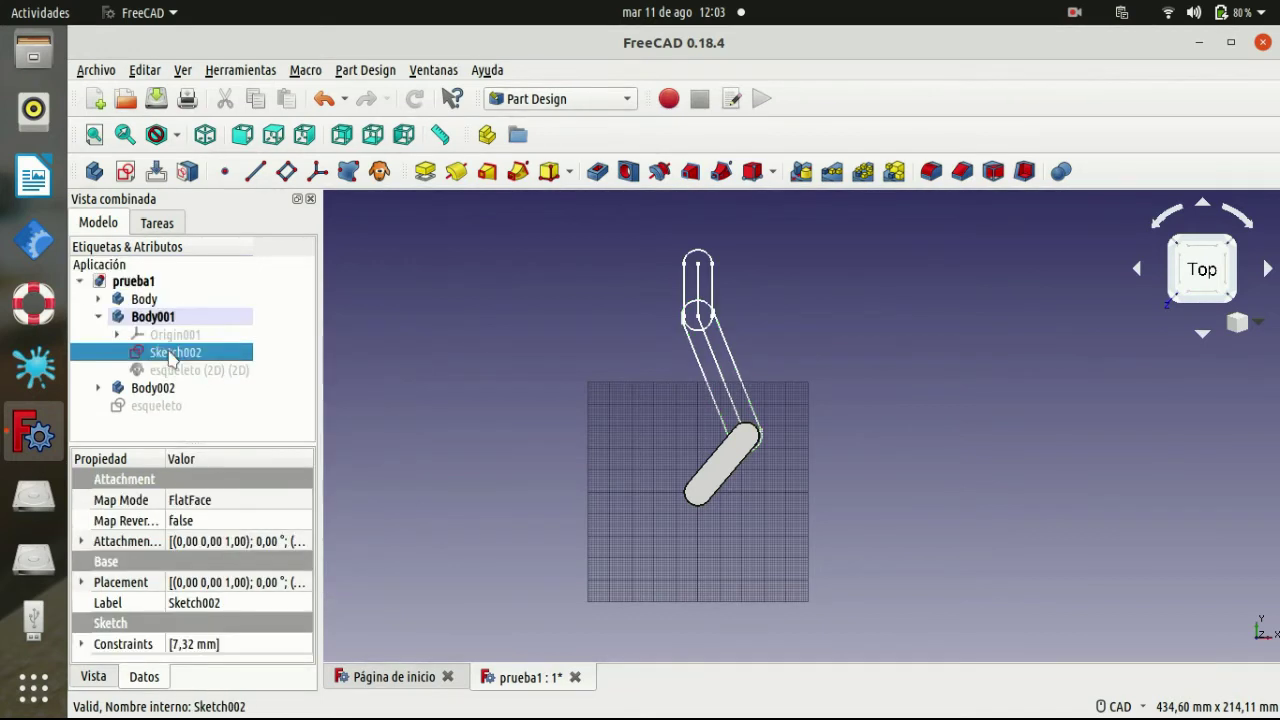
{"action": "left_click", "coordinate": [426, 172]}
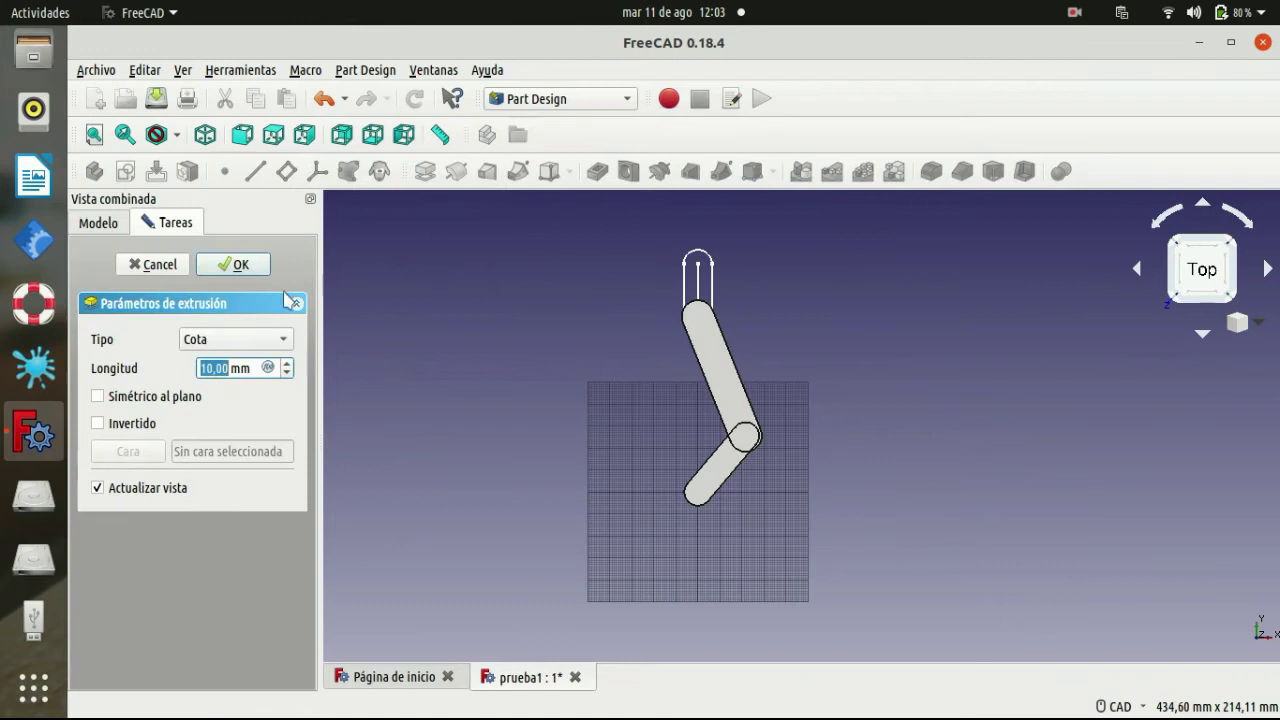
{"action": "left_click", "coordinate": [237, 263]}
Pad Sketch003 in Body002 10 mm, creating Pad002.
{"action": "double_click", "coordinate": [170, 388]}
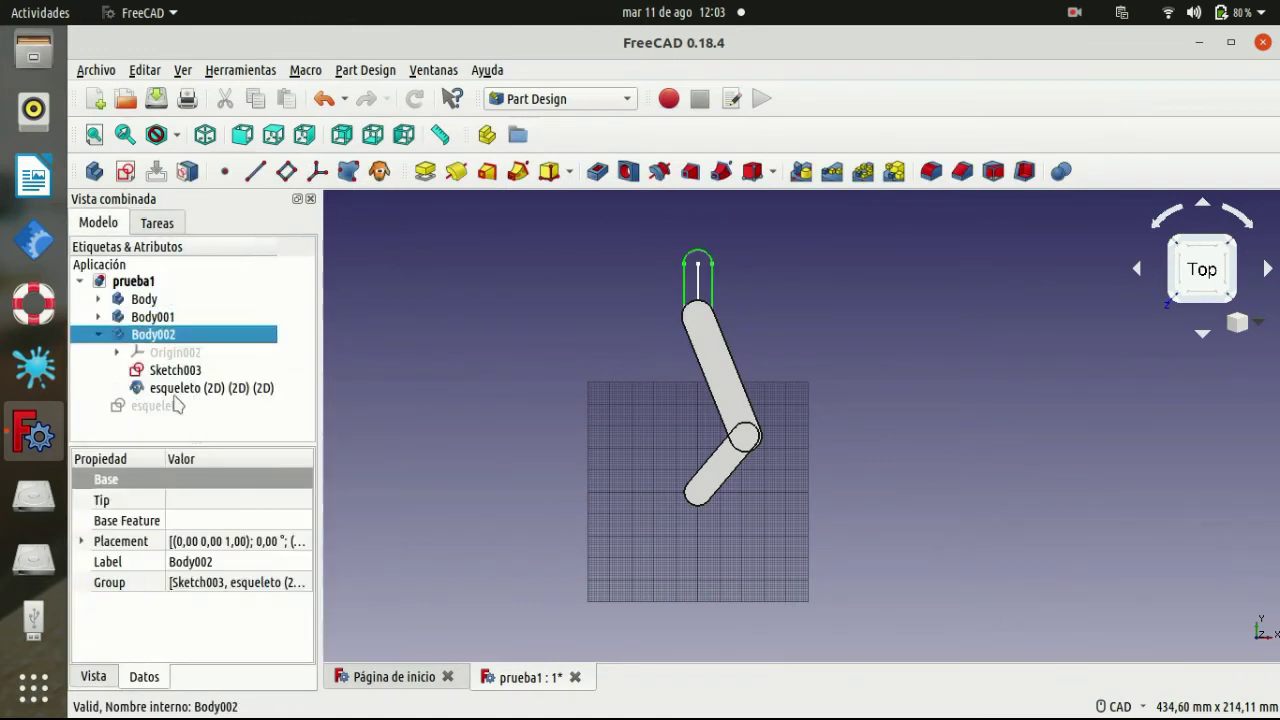
{"action": "left_click", "coordinate": [175, 370]}
{"action": "left_click", "coordinate": [425, 171]}
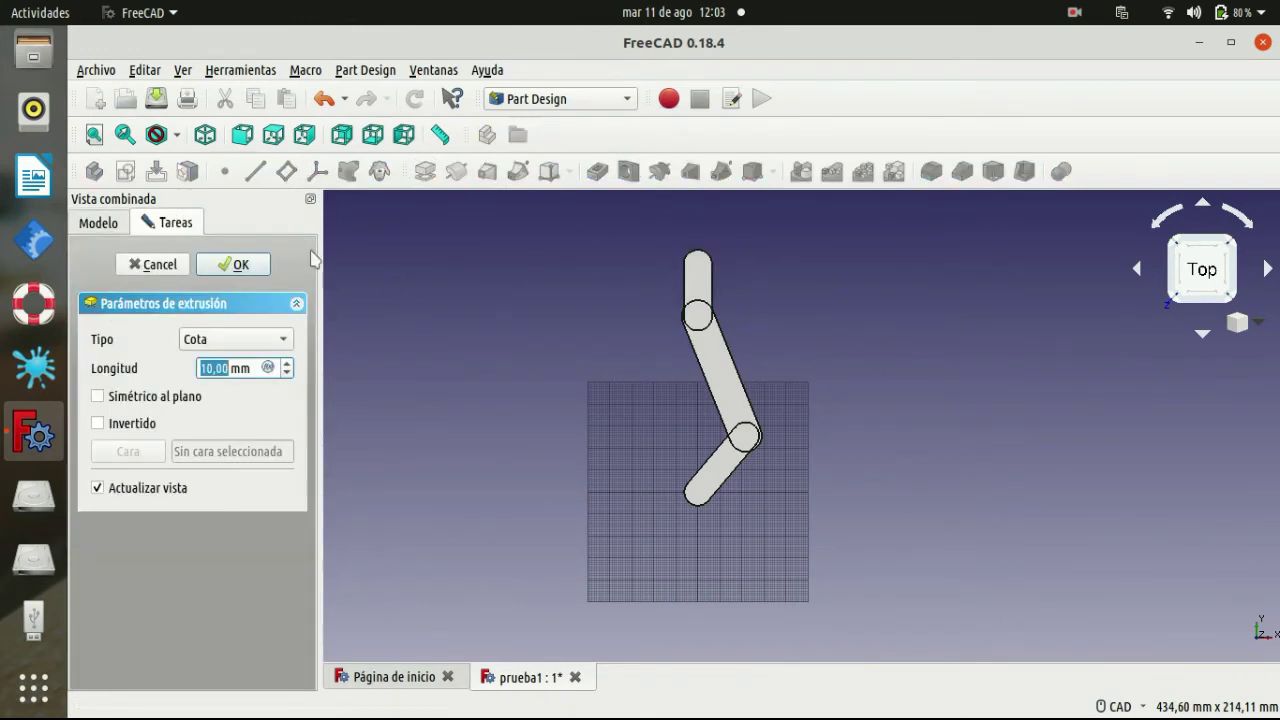
{"action": "left_click", "coordinate": [98, 222]}
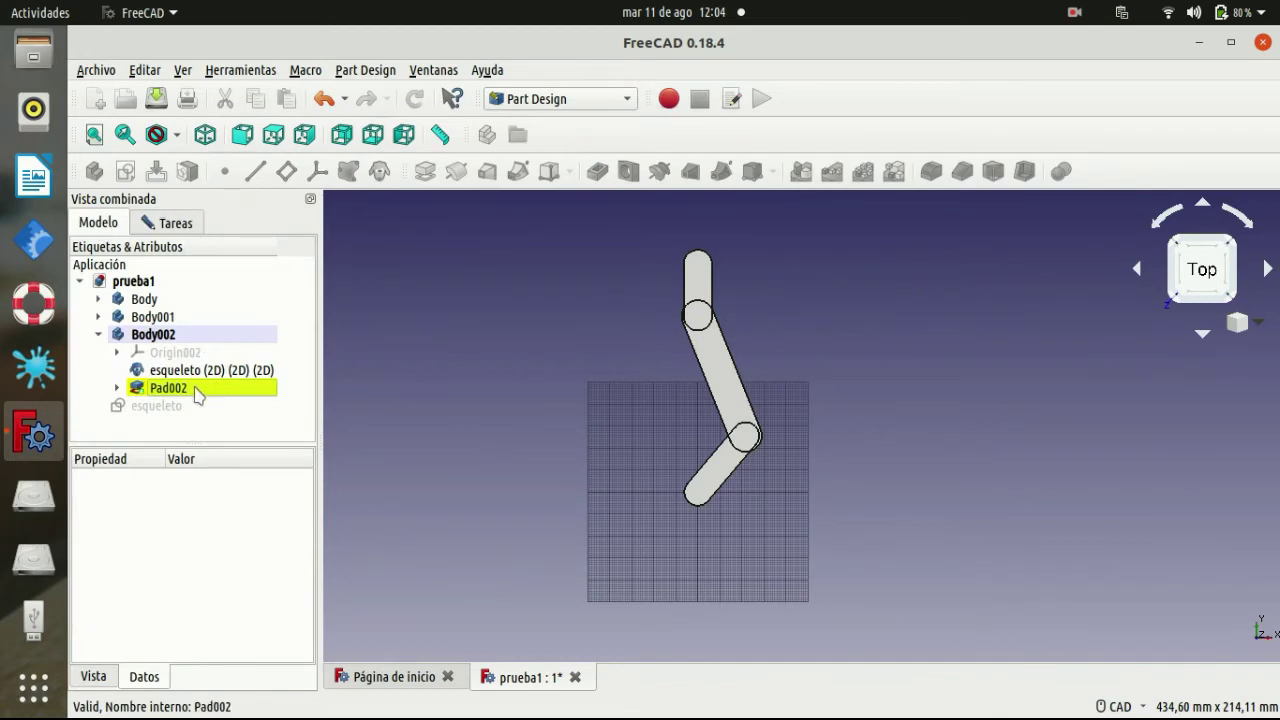
{"action": "left_click", "coordinate": [81, 281]}
{"action": "left_click", "coordinate": [81, 281]}
Edit esqueleto, drag its lines downward, and close so the three links take the new pose.
{"action": "left_click", "coordinate": [155, 406]}
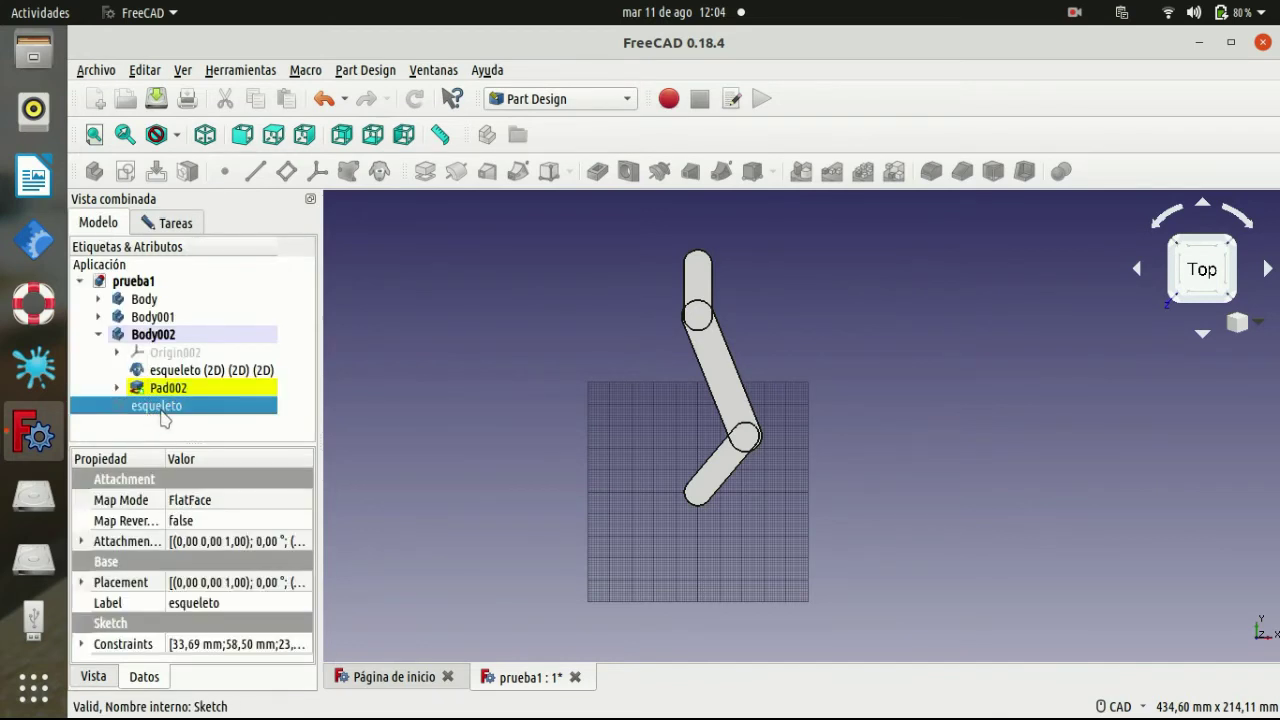
{"action": "double_click", "coordinate": [158, 406]}
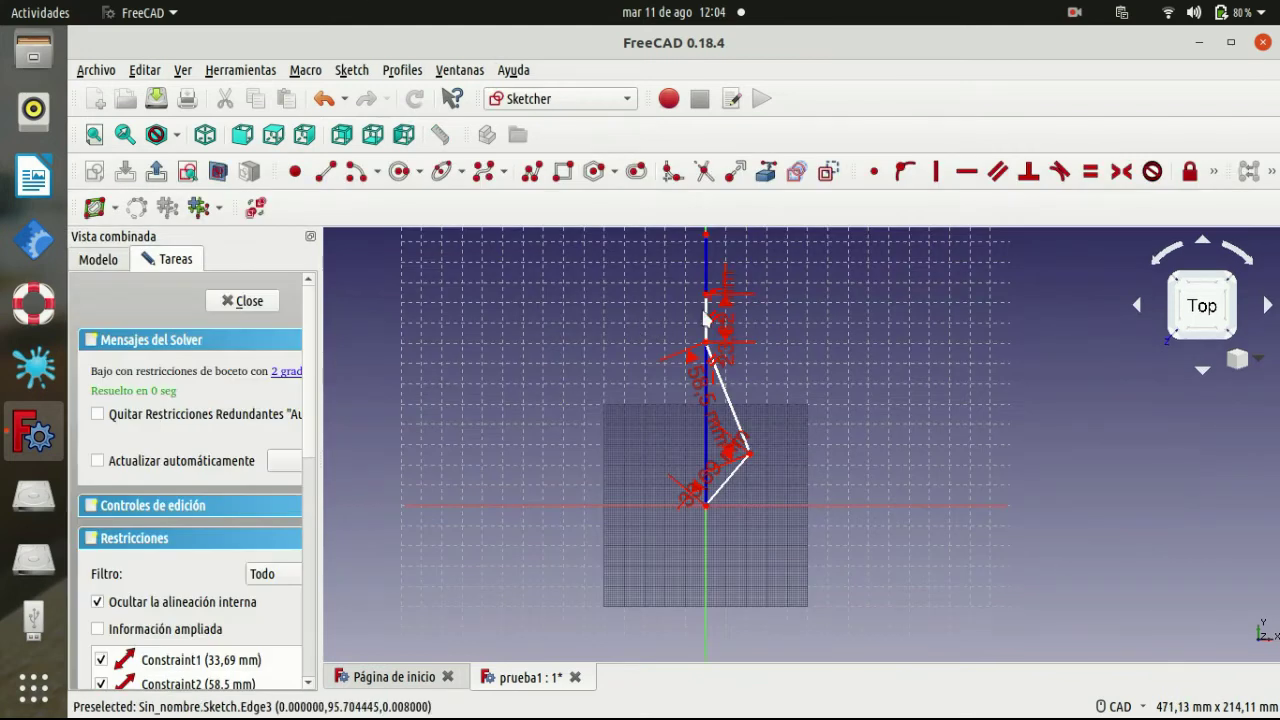
{"action": "left_click_drag", "start_coordinate": [710, 316], "coordinate": [702, 380]}
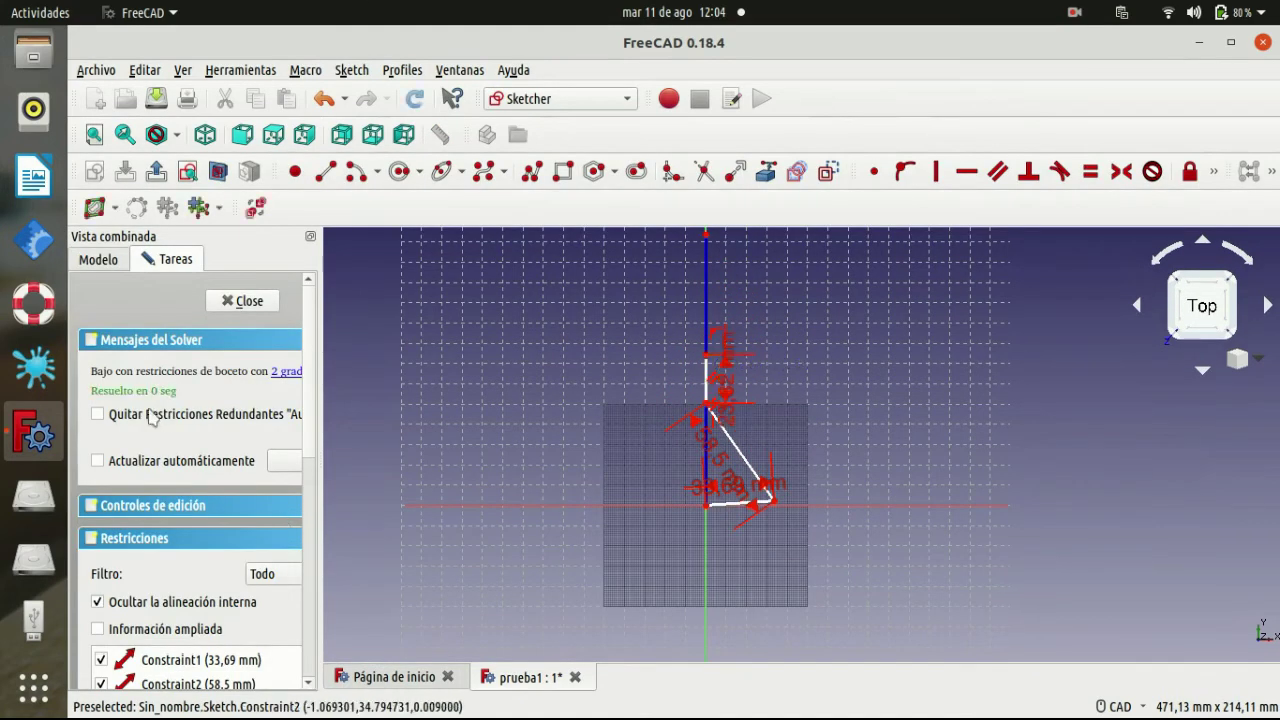
{"action": "left_click", "coordinate": [249, 303]}
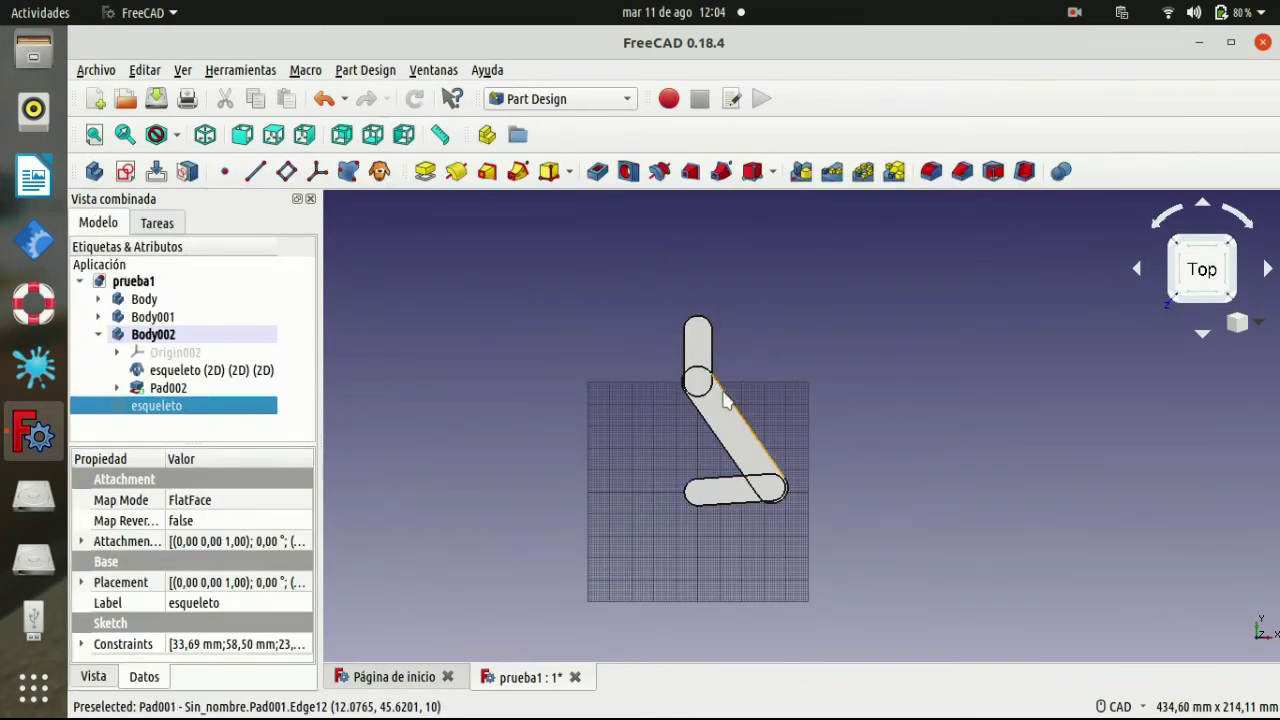
{"action": "left_click", "coordinate": [699, 305]}
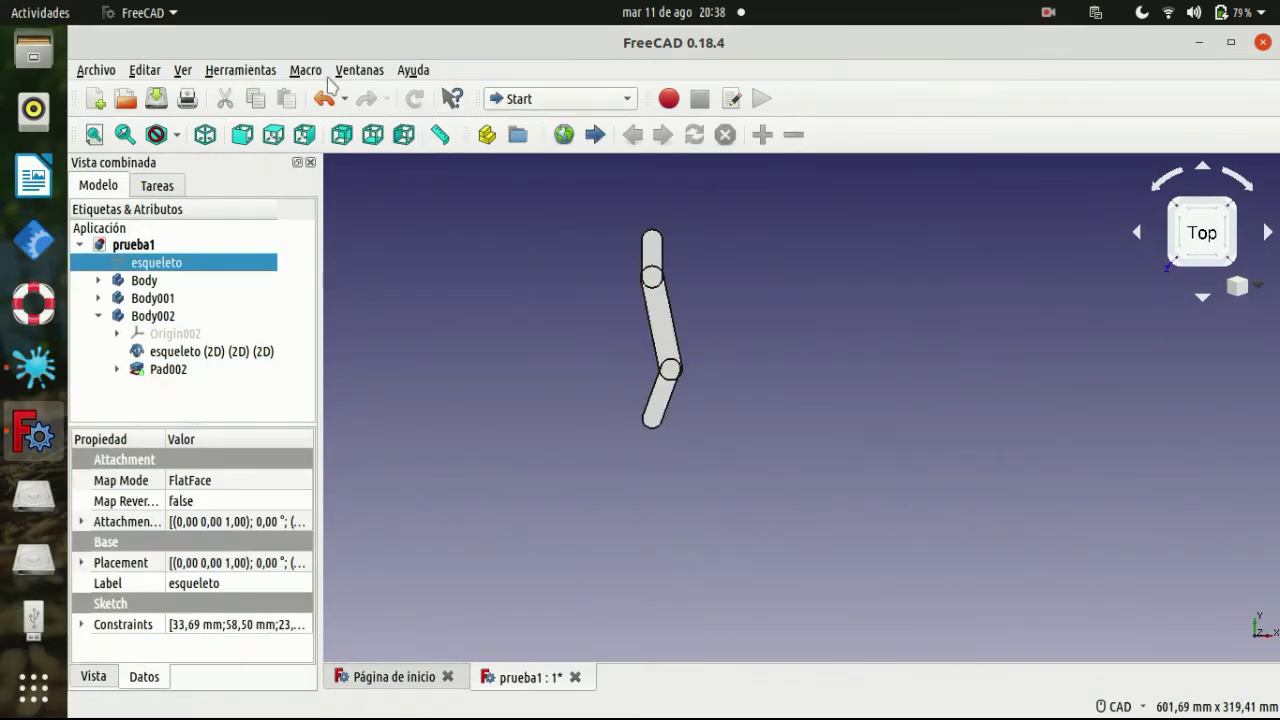
Create a new macro file named animacionPrueba from the Macros dialog.
{"action": "left_click", "coordinate": [316, 76]}
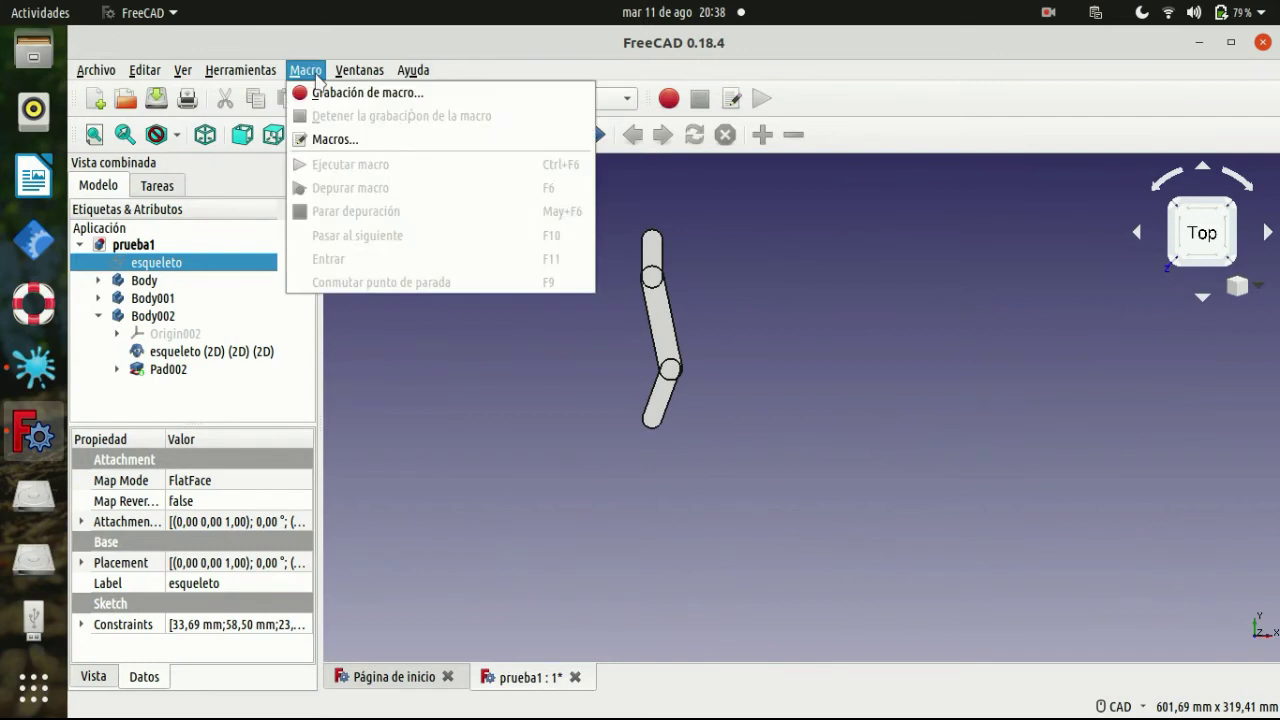
{"action": "left_click", "coordinate": [330, 138]}
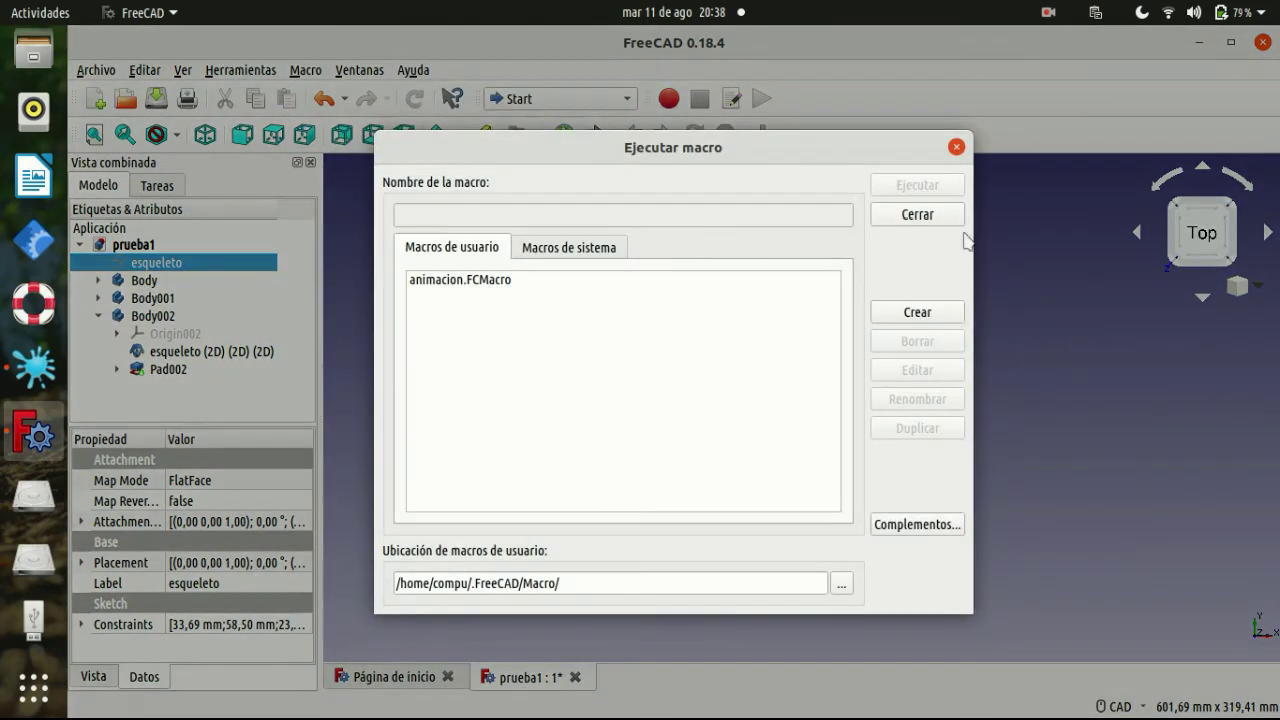
{"action": "left_click", "coordinate": [927, 311]}
{"action": "type", "text": "imacionPrueba"}
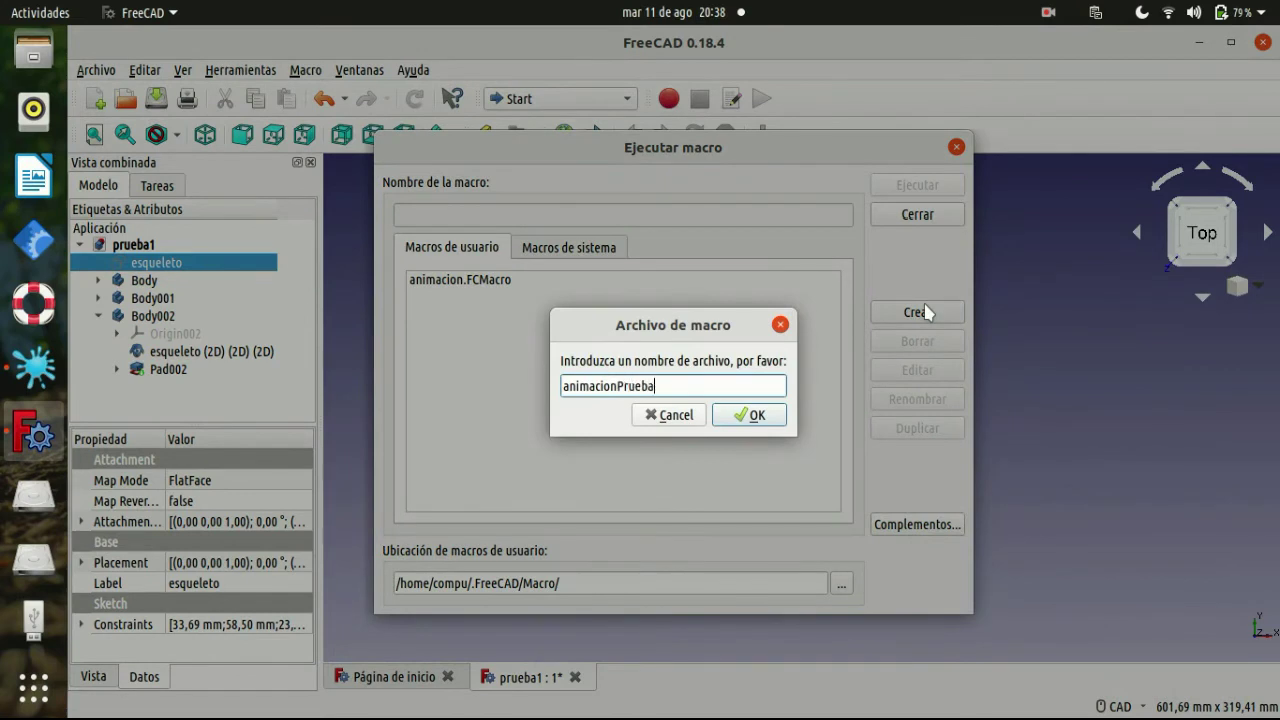
{"action": "left_click", "coordinate": [751, 416]}
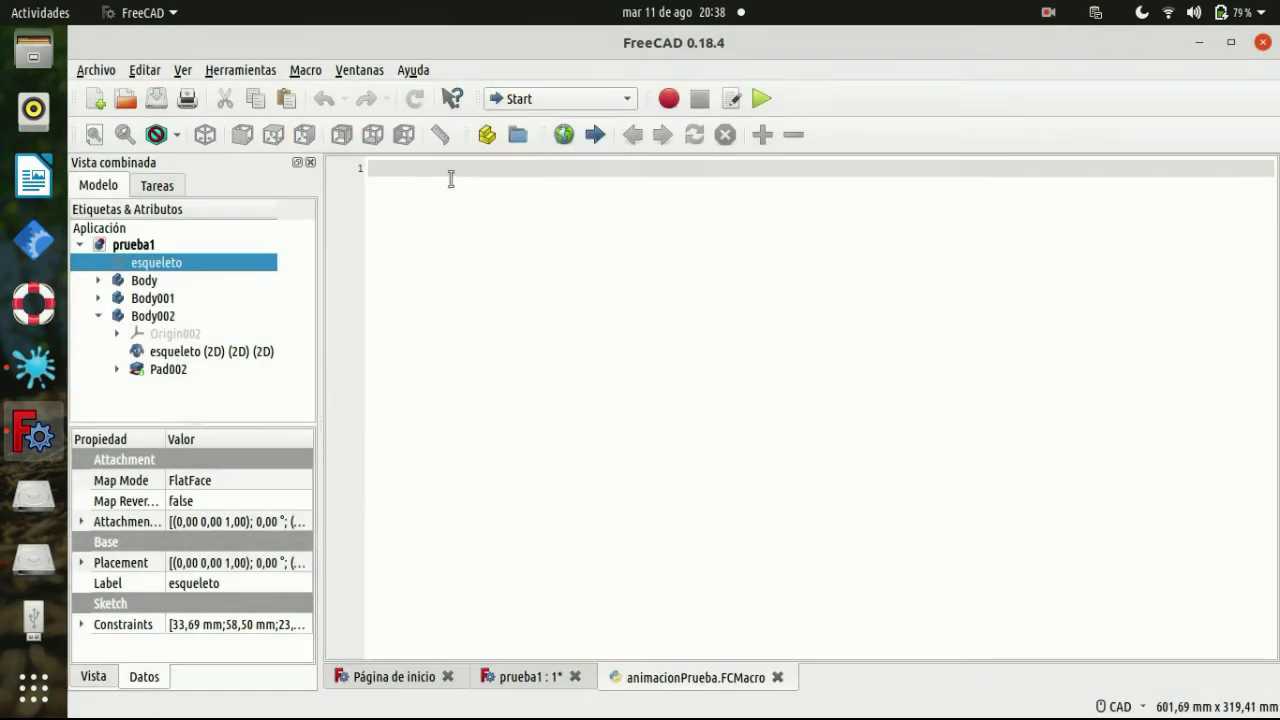
Write the QtCore import, ang = 45, and an actualizar function incrementing global ang.
{"action": "type", "text": "from "}
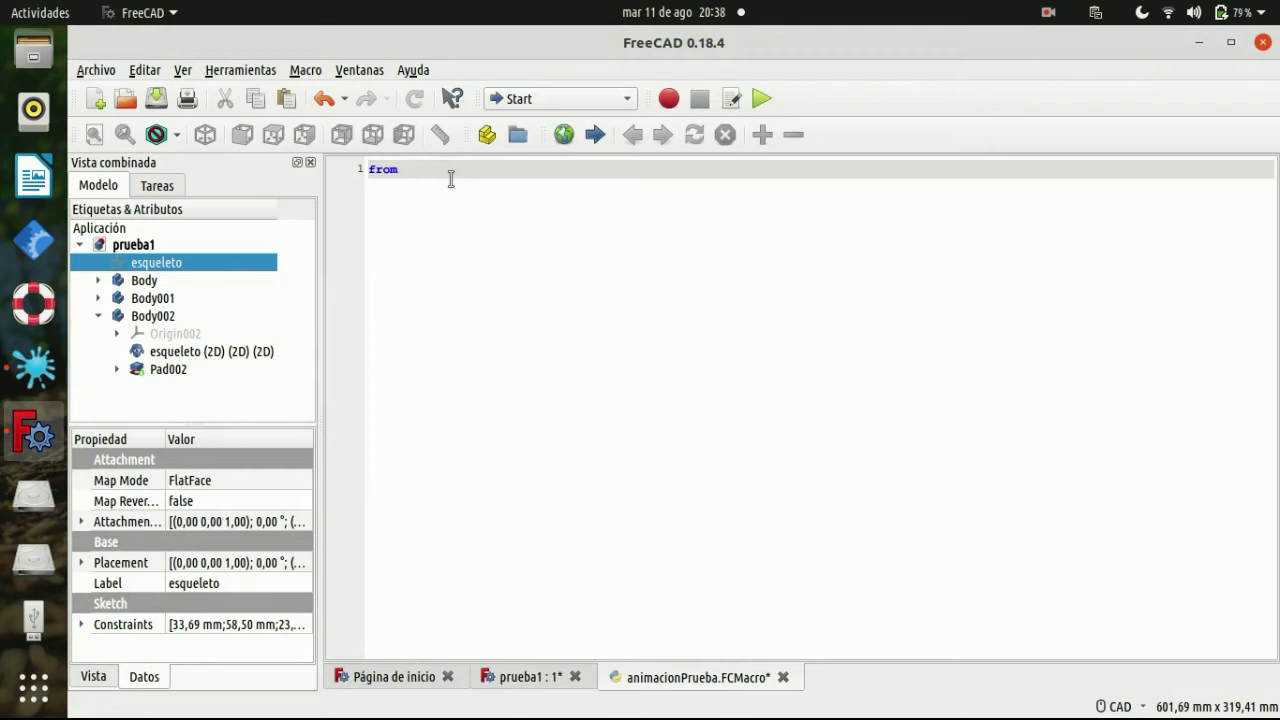
{"action": "type", "text": "PySide import QtC"}
{"action": "type", "text": "ore"}
{"action": "key", "text": "Return"}
{"action": "type", "text": "angu"}
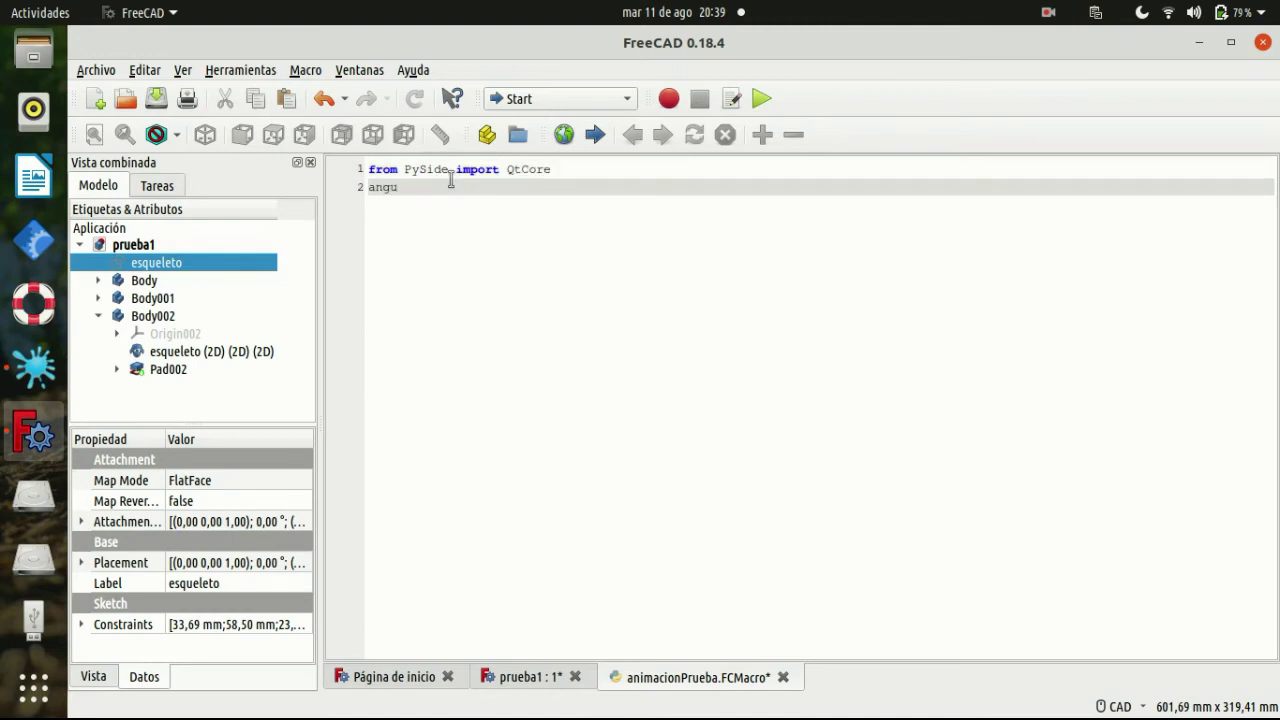
{"action": "key", "text": "BackSpace"}
{"action": "type", "text": "=45"}
{"action": "key", "text": "Return"}
{"action": "type", "text": "ef actualizar"}
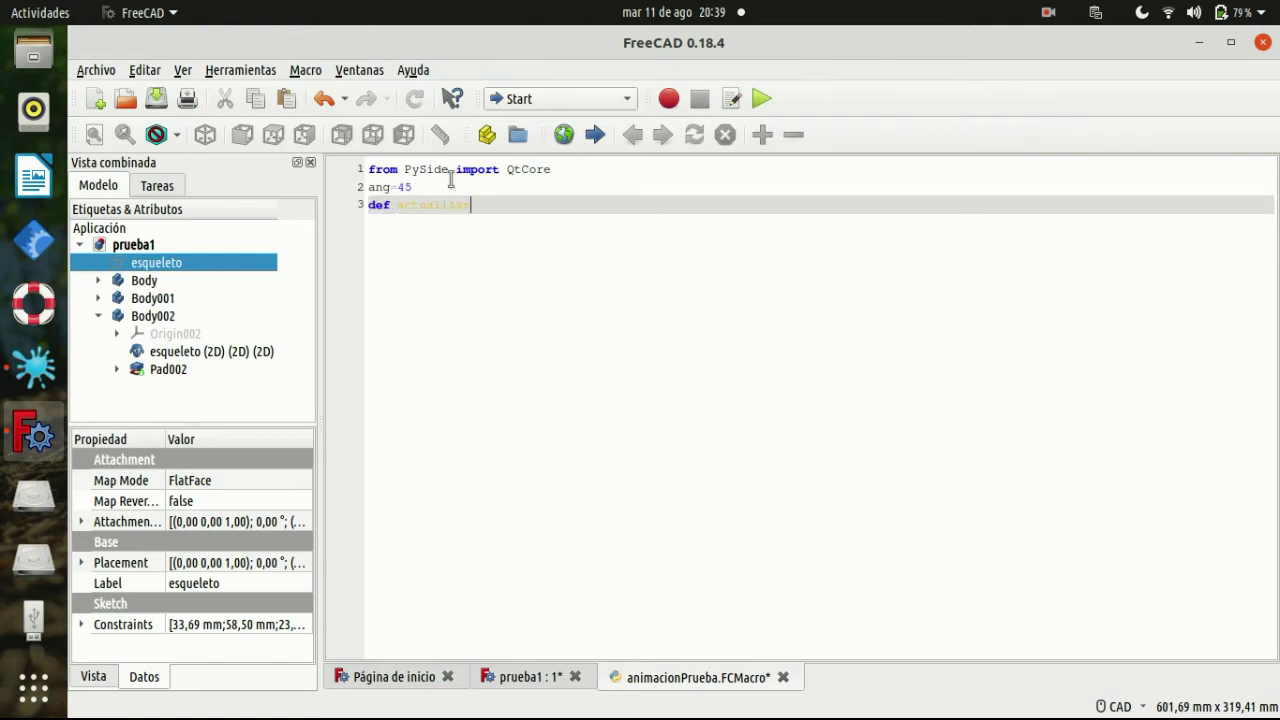
{"action": "type", "text": ":"}
{"action": "key", "text": "Return"}
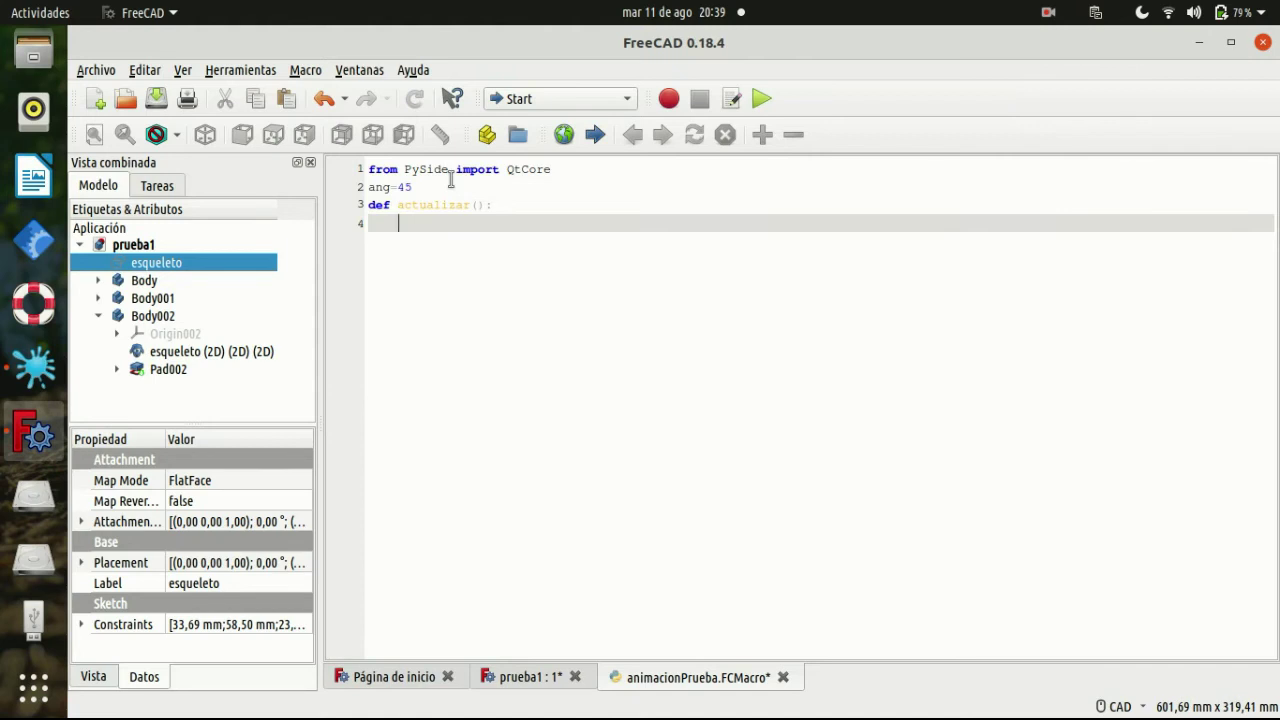
{"action": "type", "text": "global ang"}
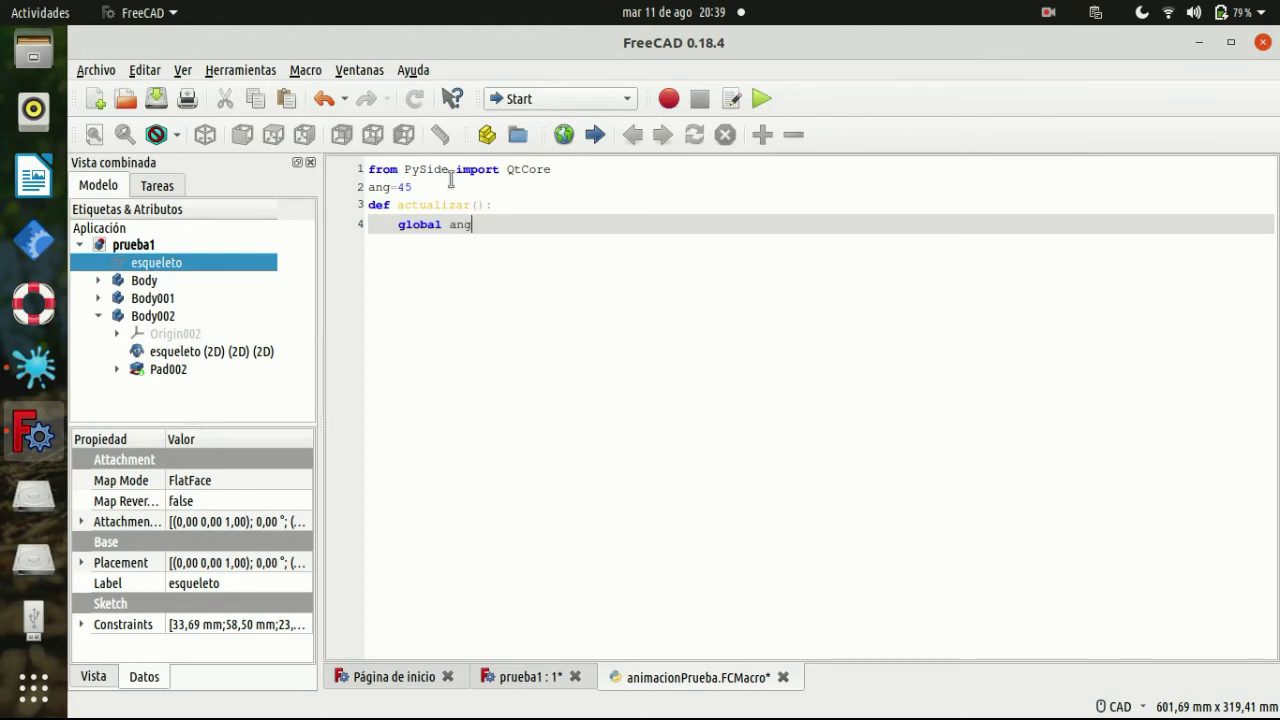
{"action": "key", "text": "Return"}
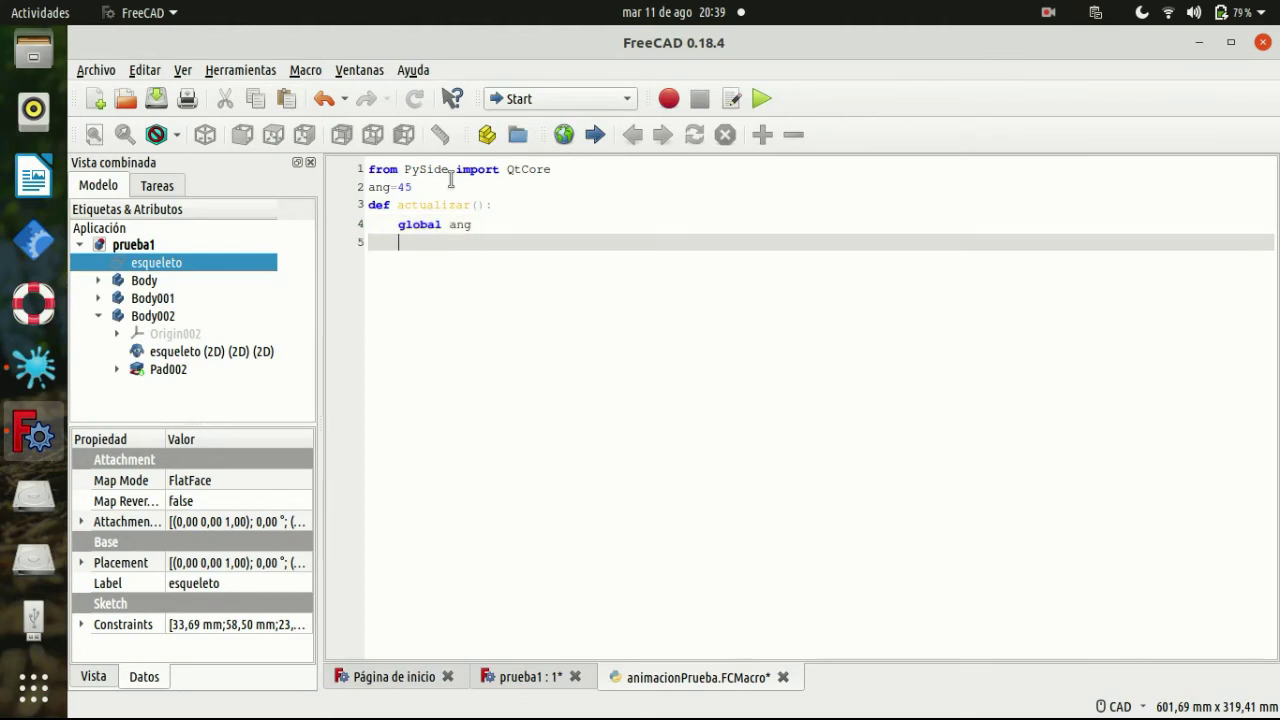
{"action": "type", "text": "ng"}
{"action": "key", "text": "Return"}
{"action": "key", "text": "Return"}
{"action": "type", "text": "tempo=QtCore.QT"}
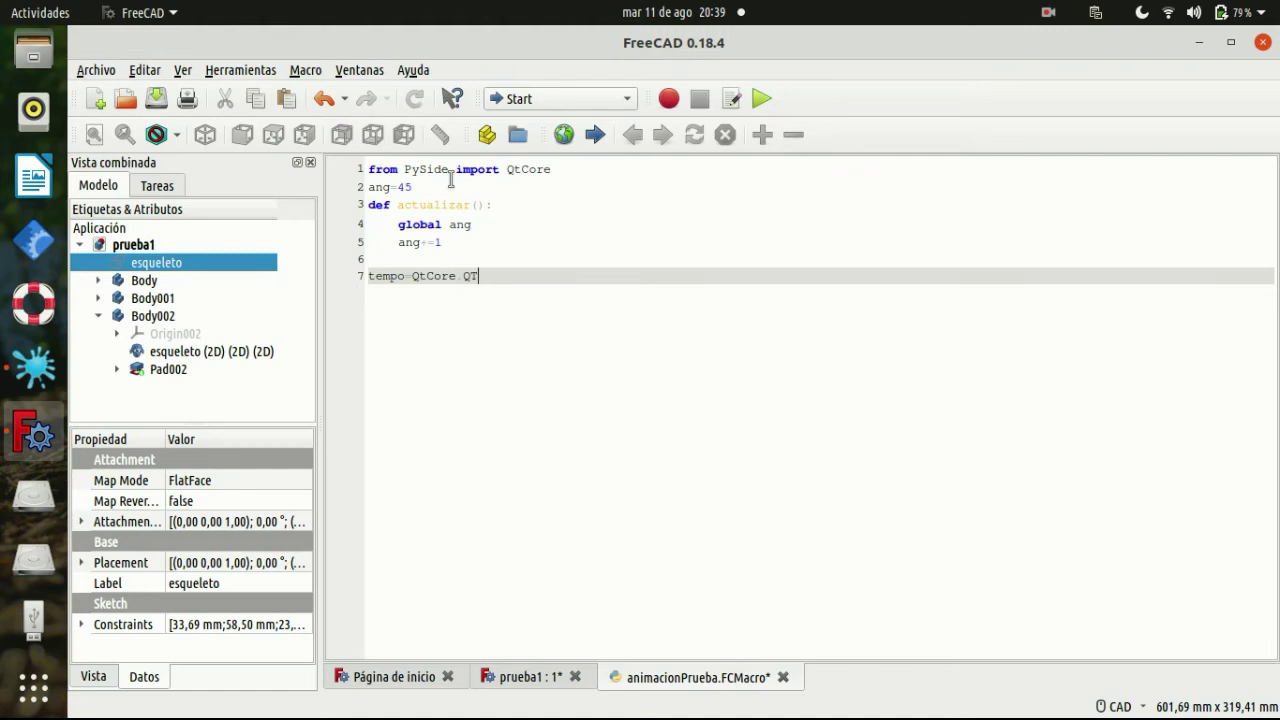
Add the tempo QTimer, connect its timeout, start it at 1 ms, and save the macro.
{"action": "type", "text": "imer("}
{"action": "key", "text": "Return"}
{"action": "type", "text": "tempo."}
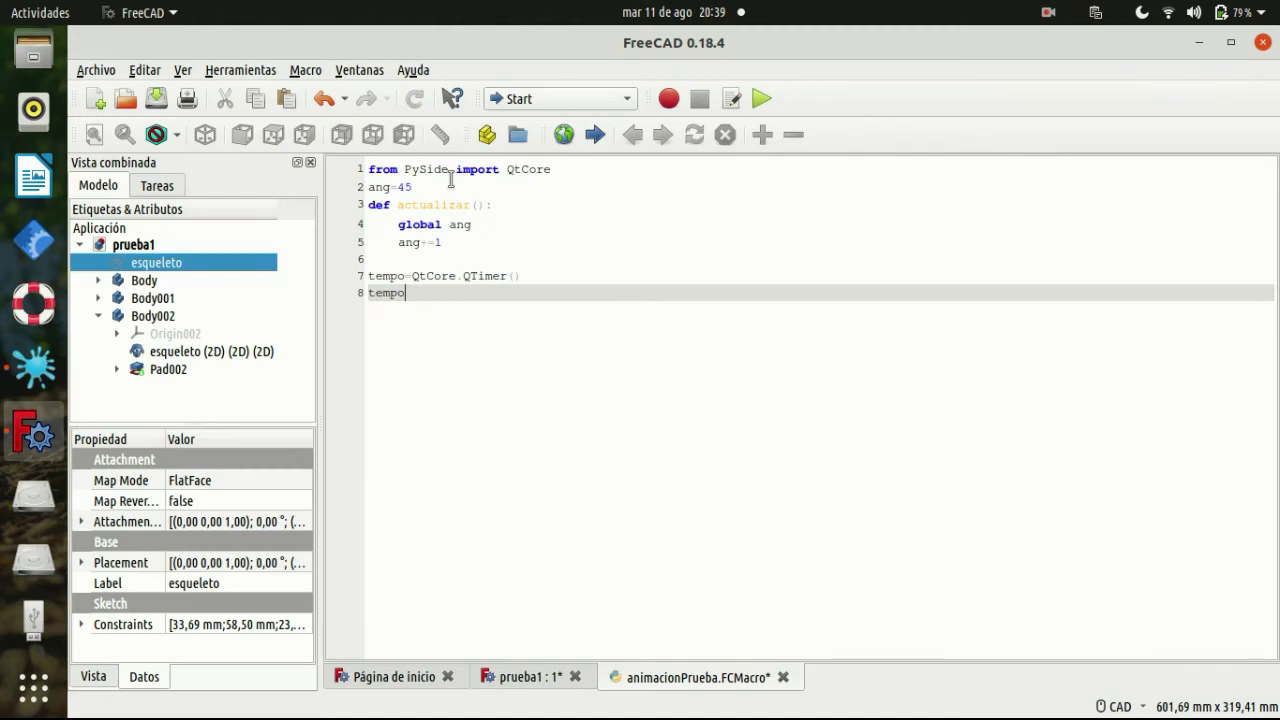
{"action": "type", "text": "timeout."}
{"action": "type", "text": "connect(up"}
{"action": "type", "text": "date"}
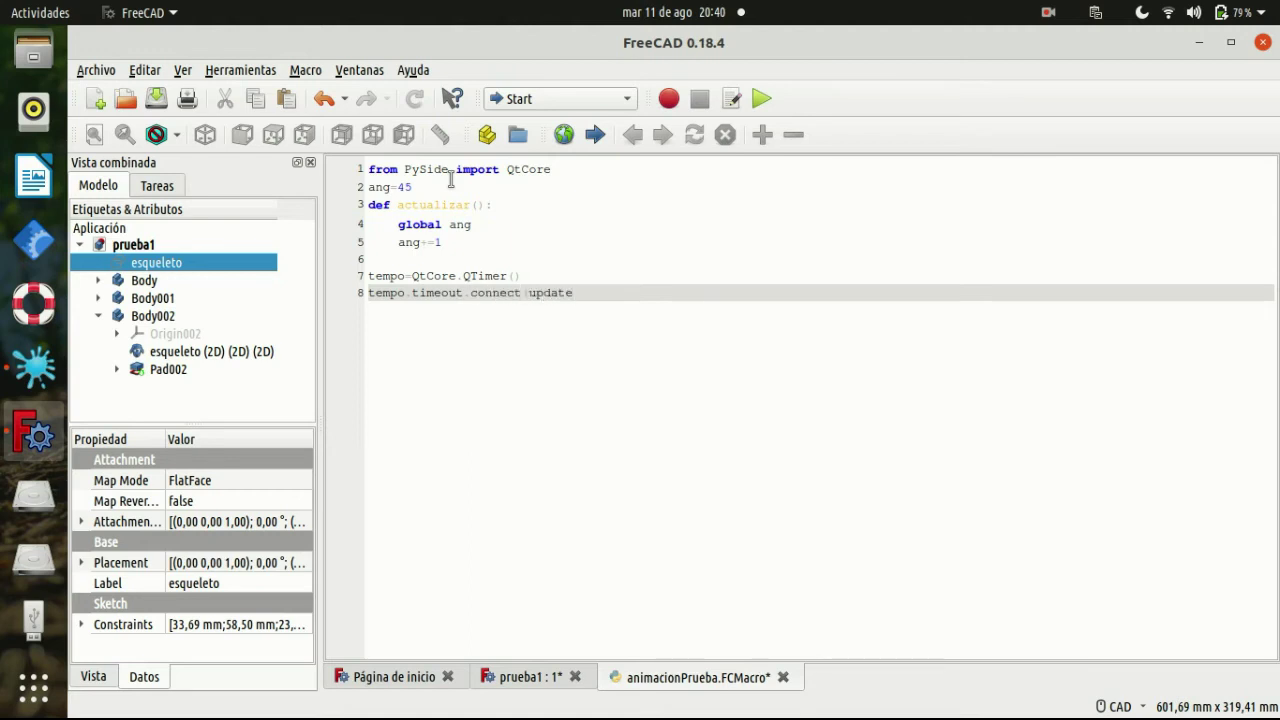
{"action": "key", "text": "Return"}
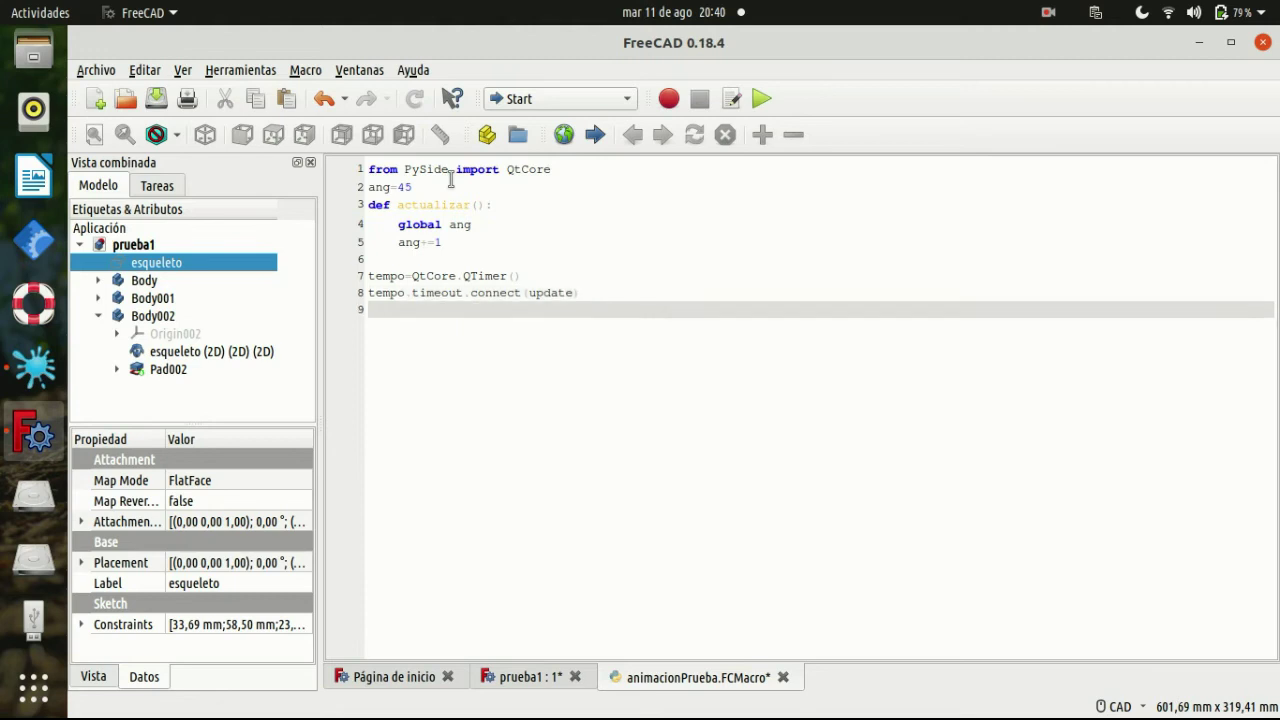
{"action": "type", "text": "tempo."}
{"action": "type", "text": "start(1"}
{"action": "type", "text": ")"}
{"action": "left_click", "coordinate": [156, 98]}
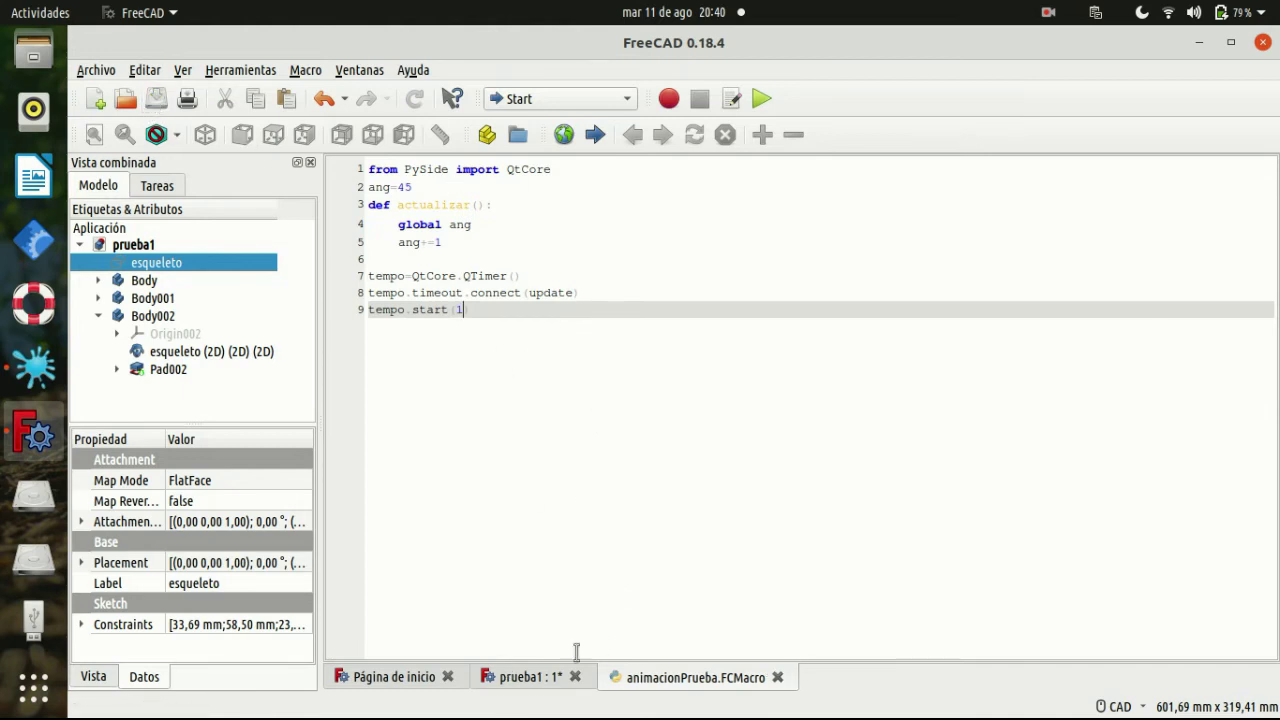
{"action": "left_click", "coordinate": [555, 677]}
Save prueba1 and open the esqueleto sketch with its origin in view.
{"action": "left_click", "coordinate": [156, 98]}
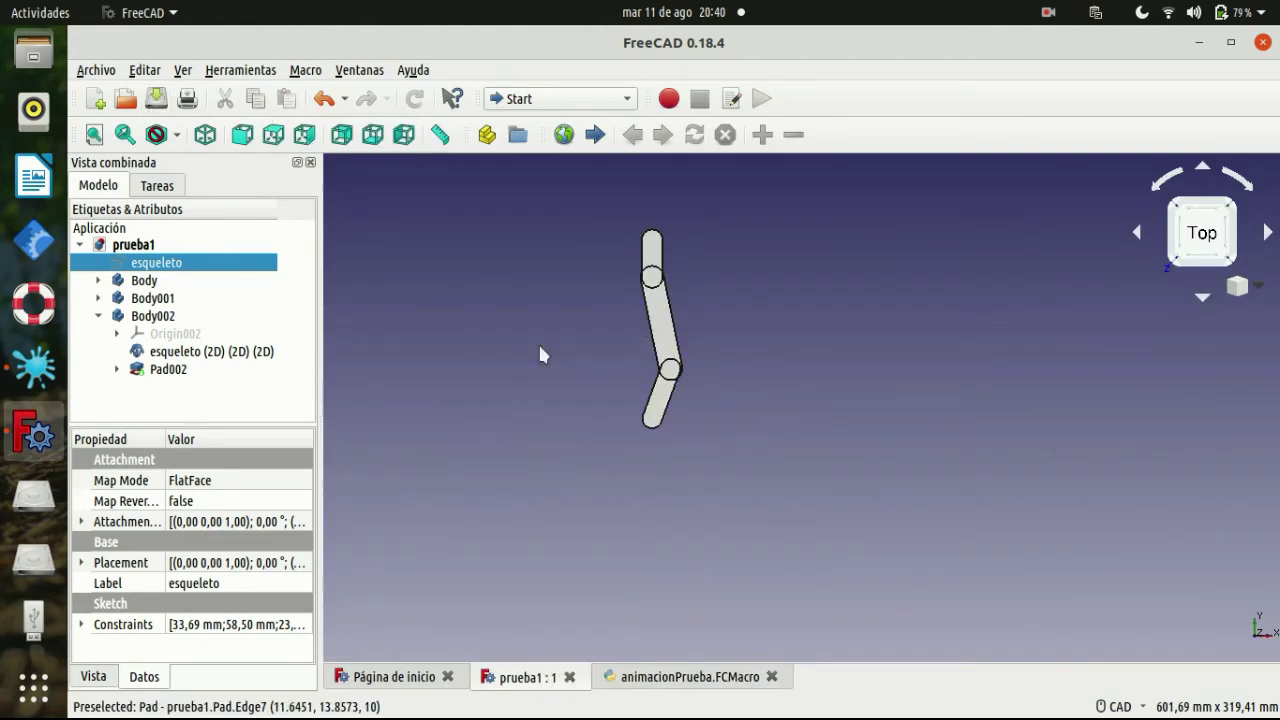
{"action": "double_click", "coordinate": [174, 268]}
{"action": "scroll", "coordinate": [704, 432], "scroll_direction": "up", "scroll_amount": 3}
{"action": "scroll", "coordinate": [704, 432], "scroll_direction": "up", "scroll_amount": 3}
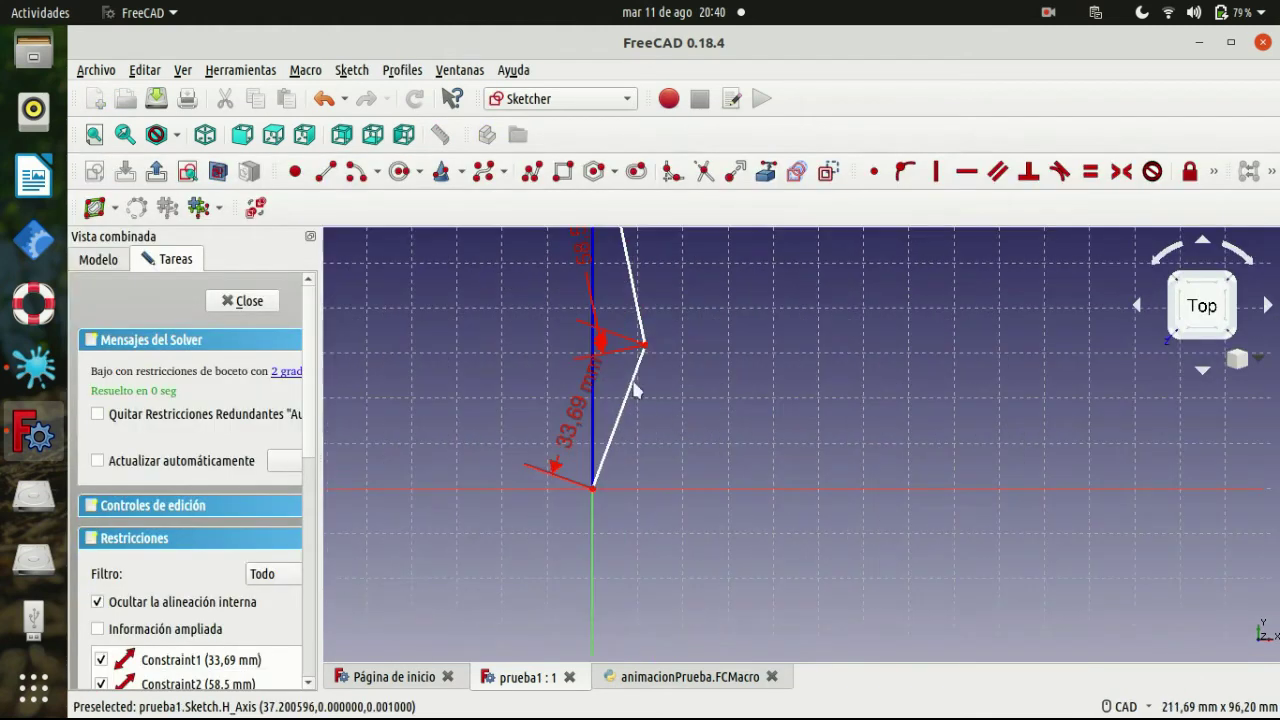
{"action": "scroll", "coordinate": [468, 300], "scroll_direction": "up", "scroll_amount": 3}
{"action": "scroll", "coordinate": [730, 250], "scroll_direction": "up", "scroll_amount": 2}
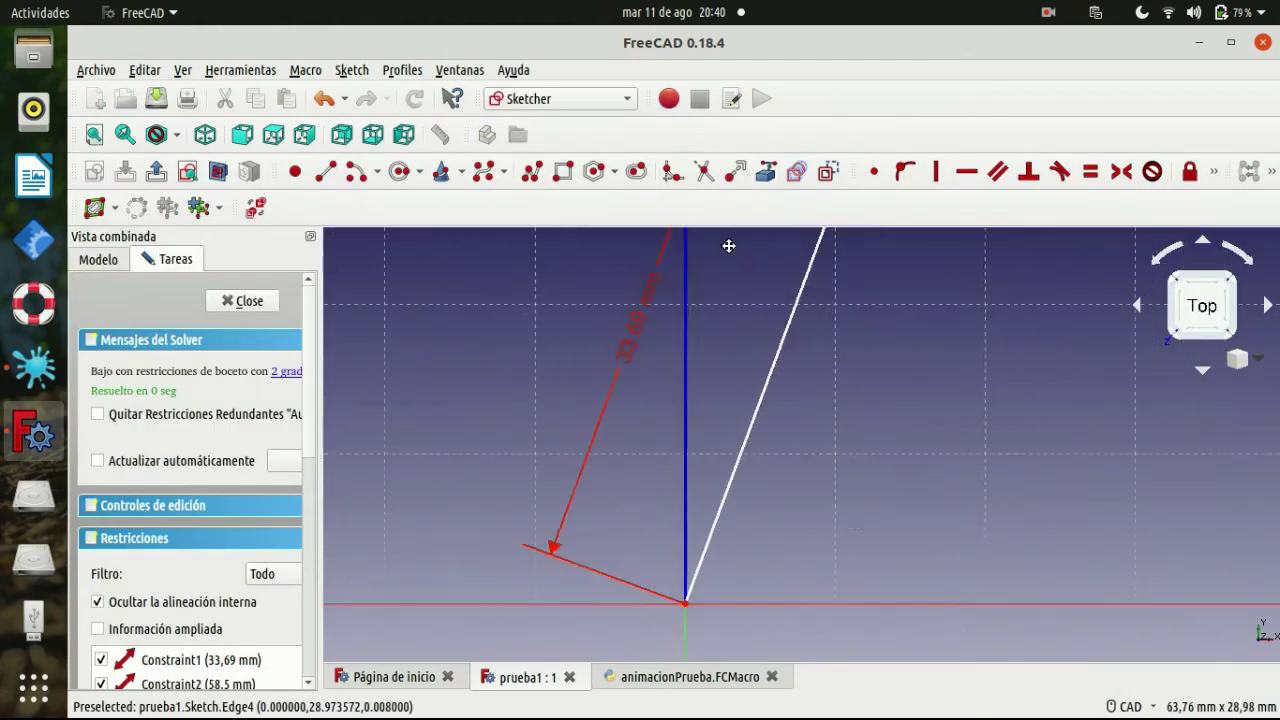
{"action": "scroll", "coordinate": [1016, 260], "scroll_direction": "down", "scroll_amount": 3}
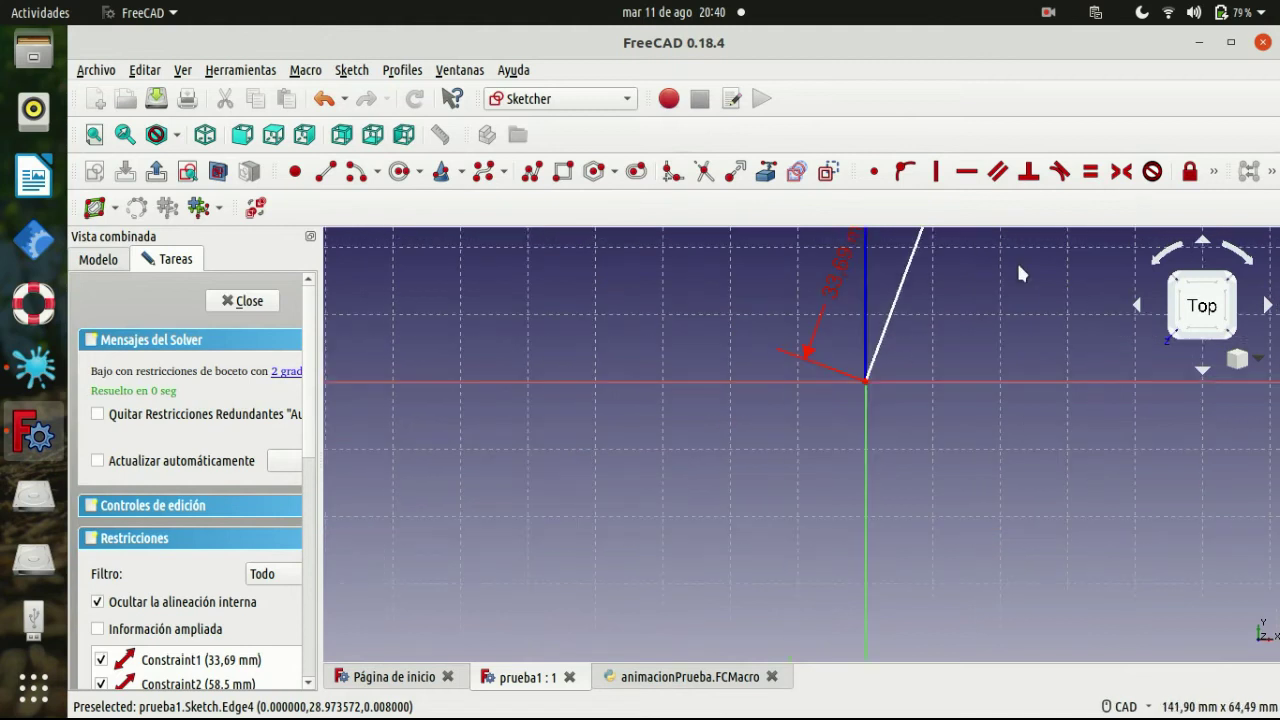
{"action": "scroll", "coordinate": [976, 344], "scroll_direction": "up", "scroll_amount": 2}
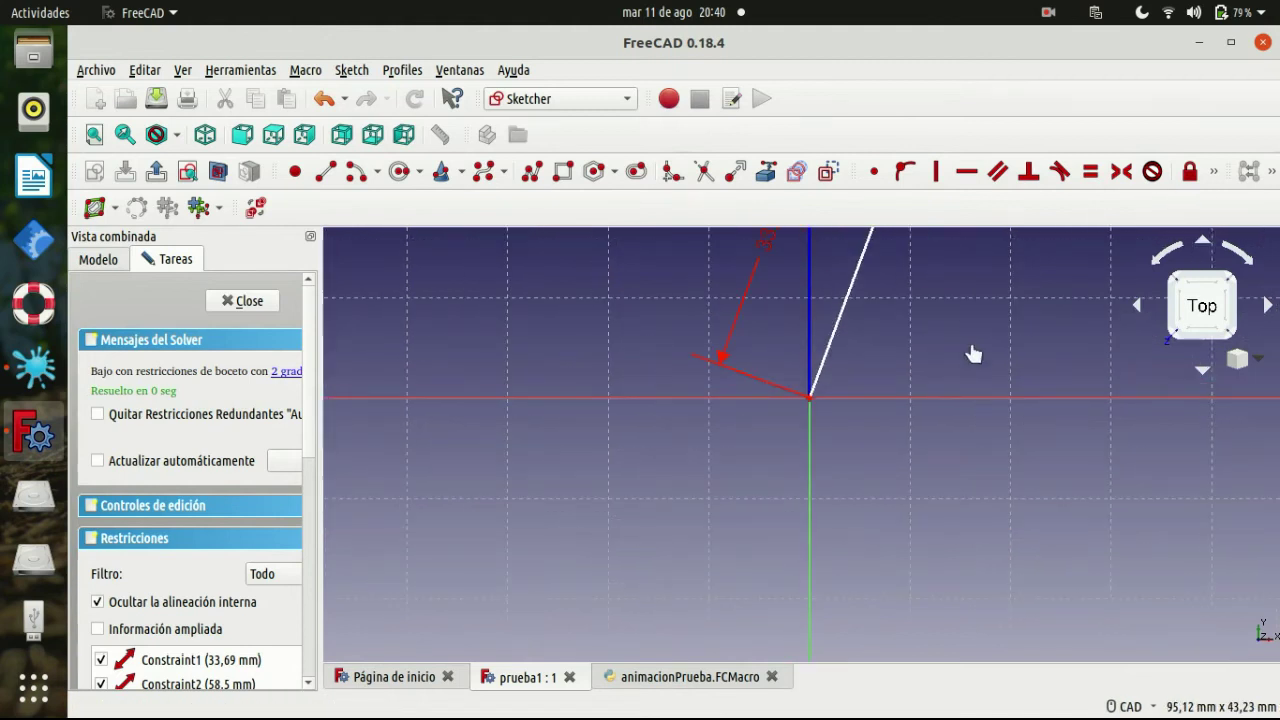
{"action": "middle_click_drag", "start_coordinate": [950, 355], "coordinate": [903, 514]}
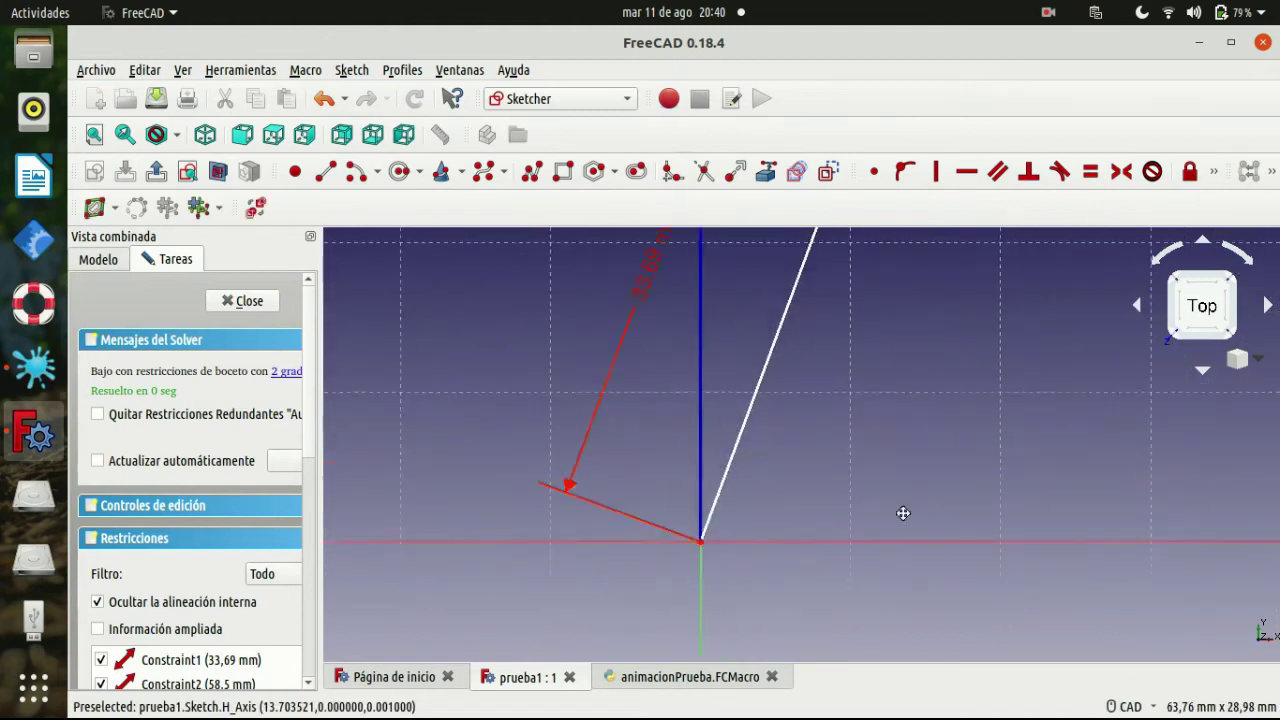
Add a 20.25° angle constraint between the vertical line and the slanted link.
{"action": "left_click", "coordinate": [1212, 174]}
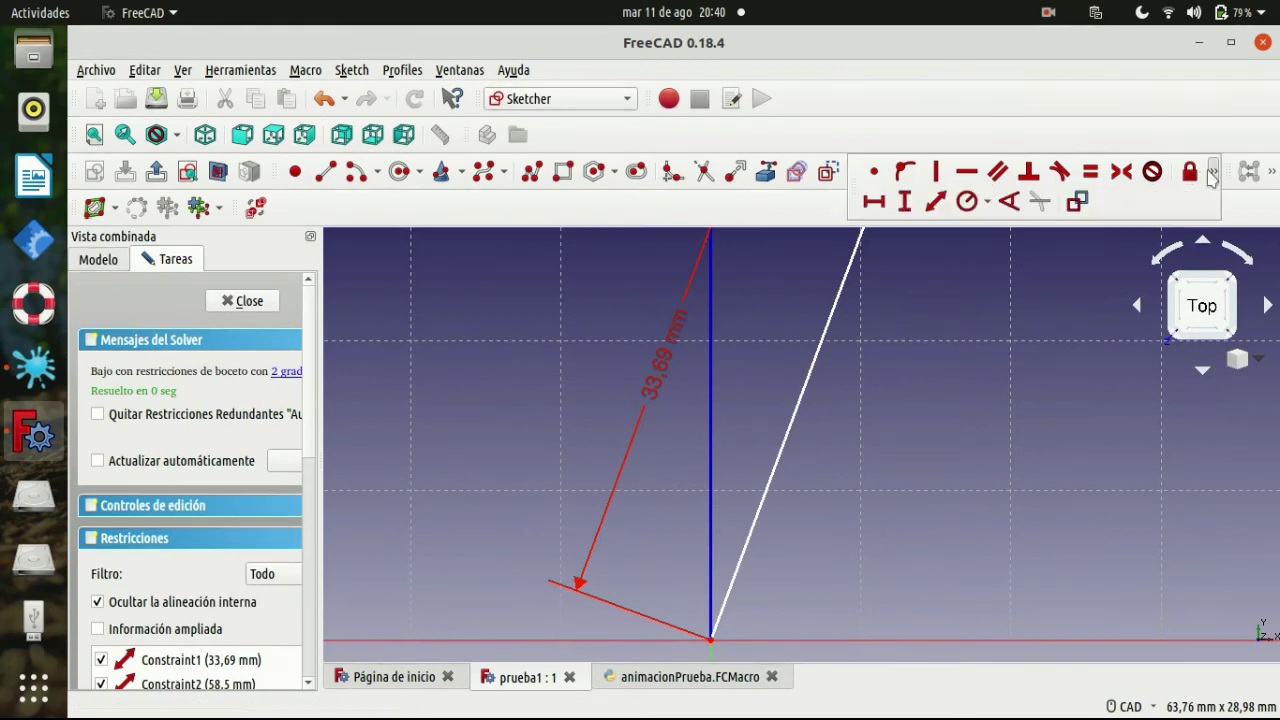
{"action": "left_click", "coordinate": [1005, 205]}
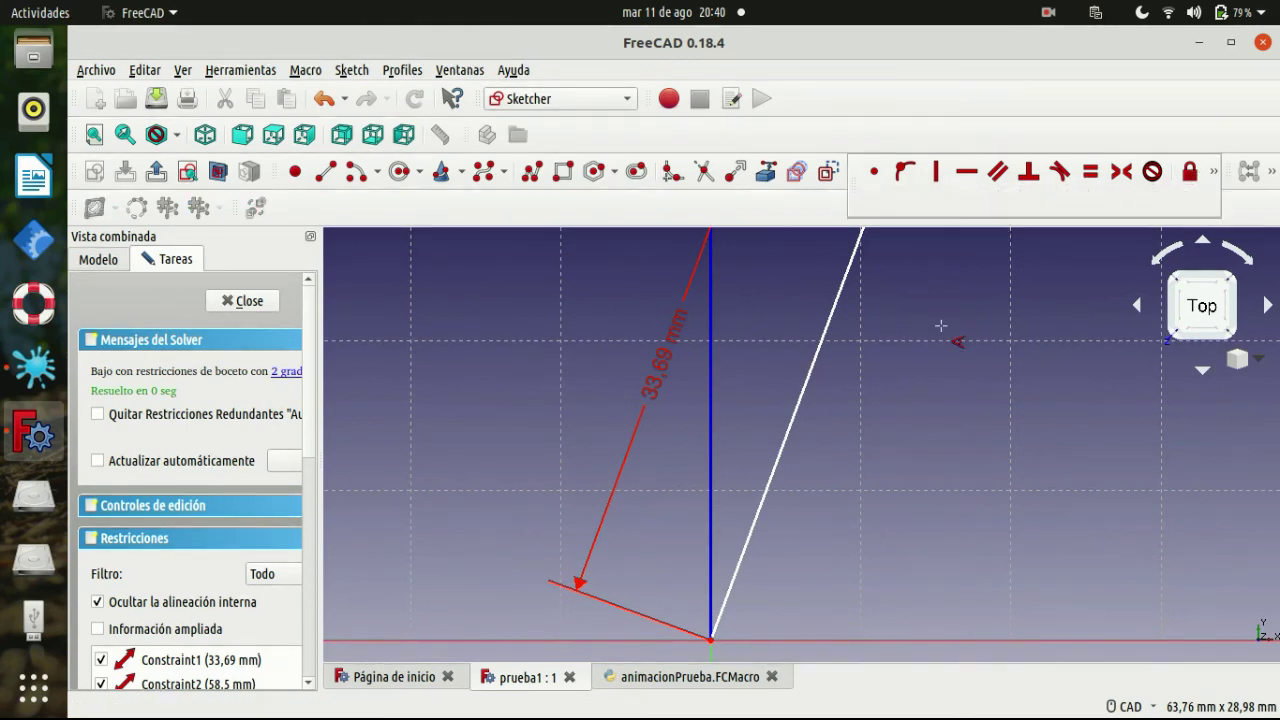
{"action": "left_click", "coordinate": [714, 471]}
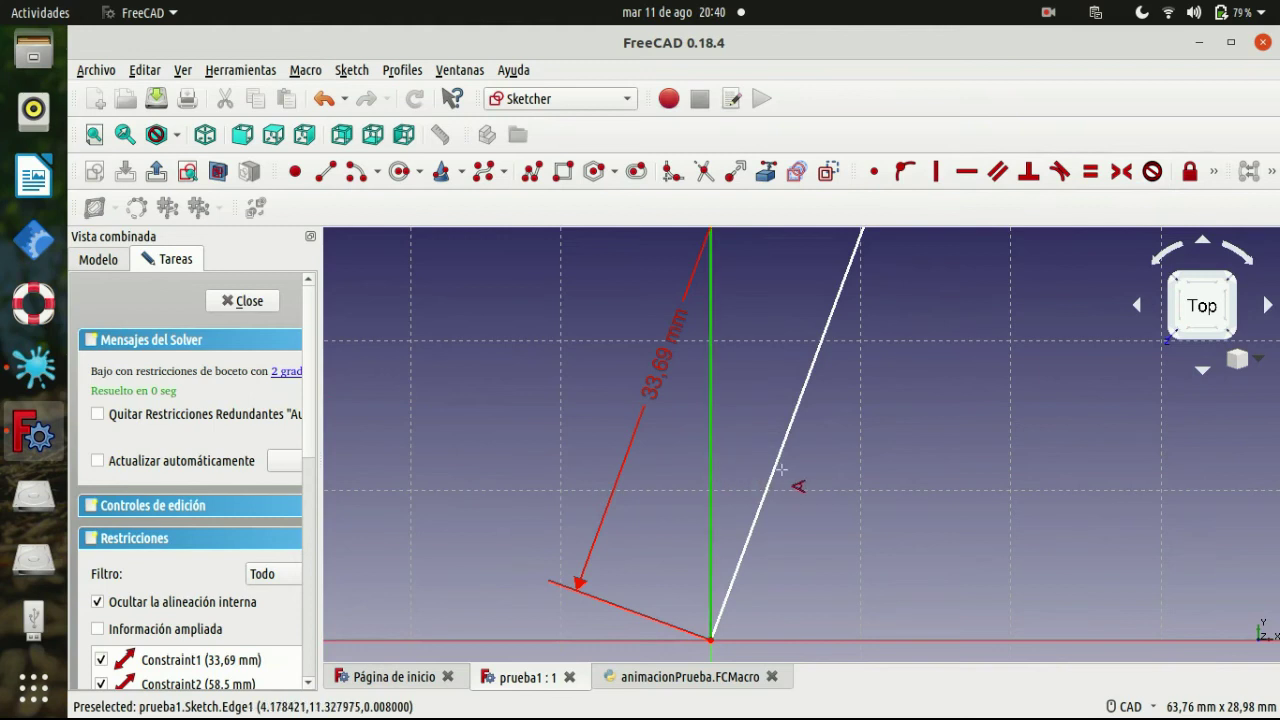
{"action": "left_click", "coordinate": [773, 470]}
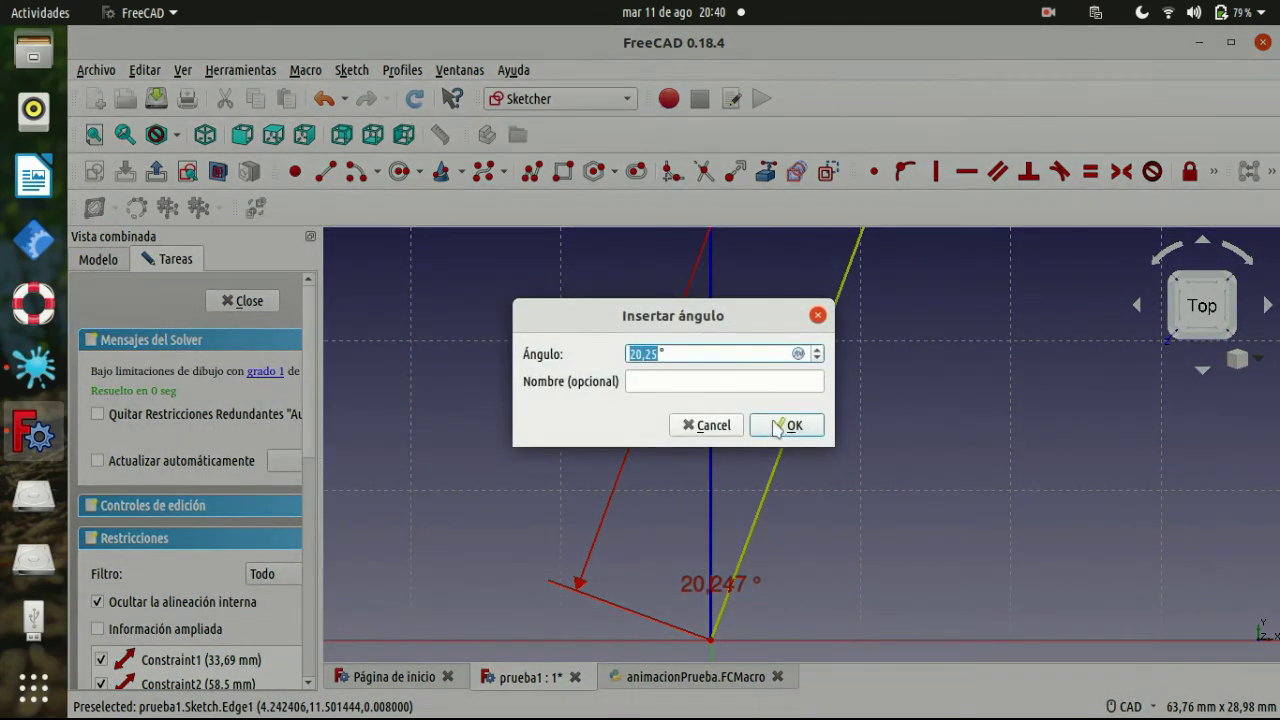
{"action": "left_click", "coordinate": [789, 424]}
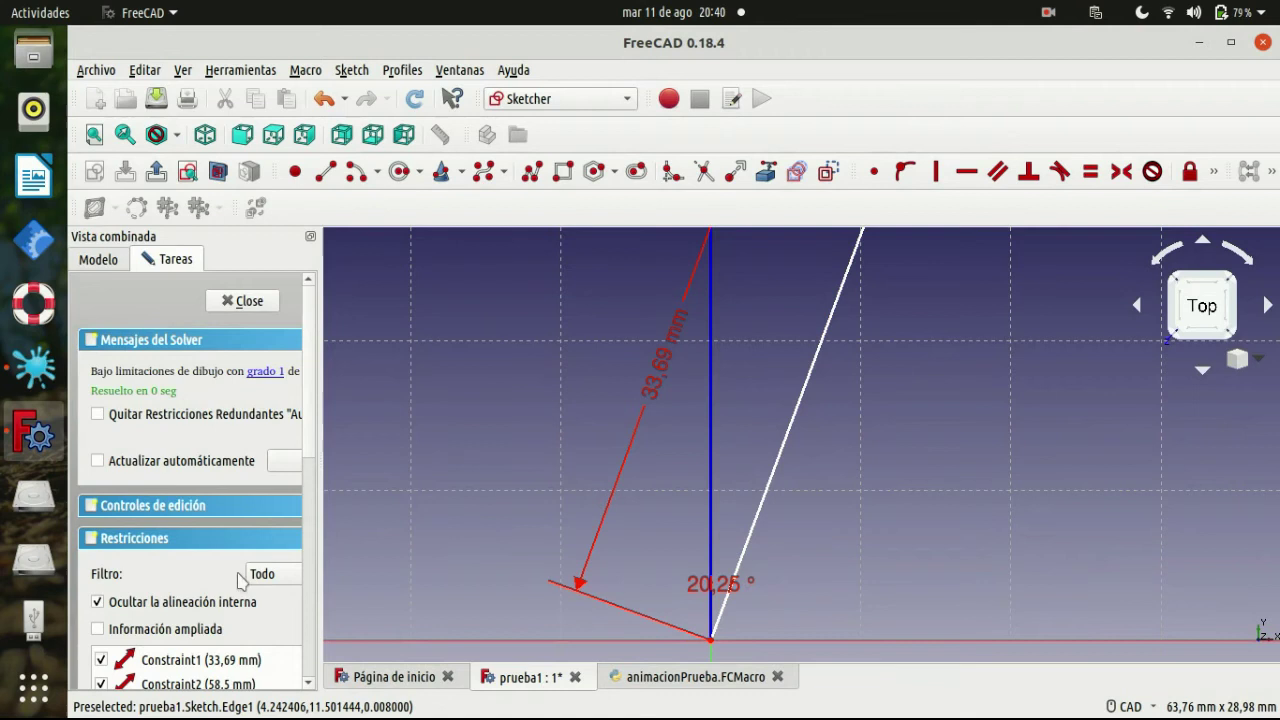
{"action": "left_click", "coordinate": [113, 262]}
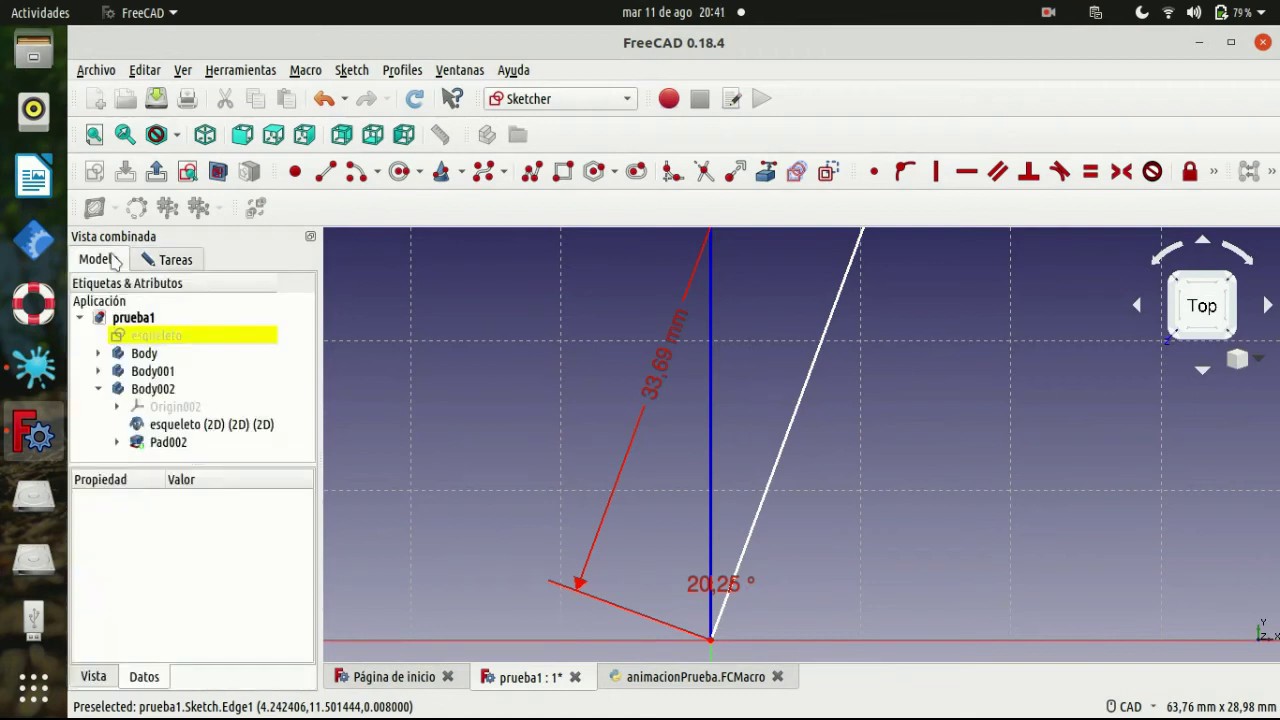
{"action": "left_click", "coordinate": [168, 264]}
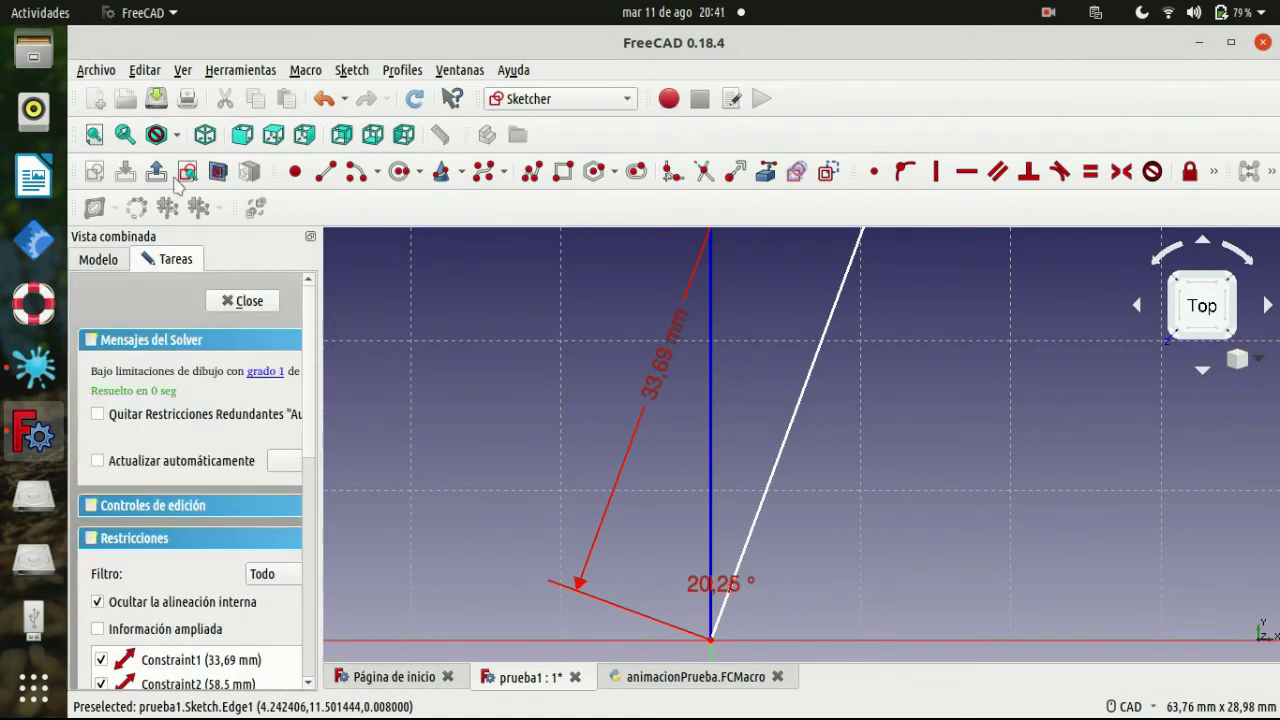
{"action": "left_click", "coordinate": [255, 74]}
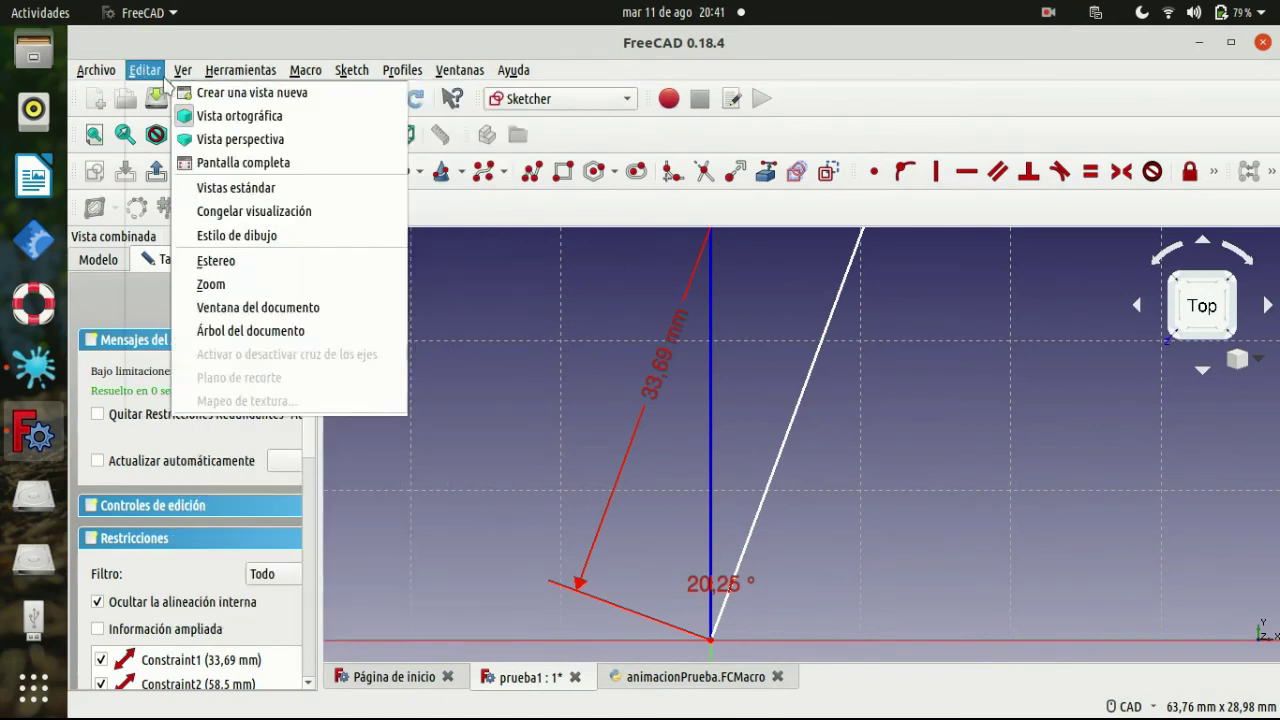
{"action": "mouse_move", "coordinate": [260, 591]}
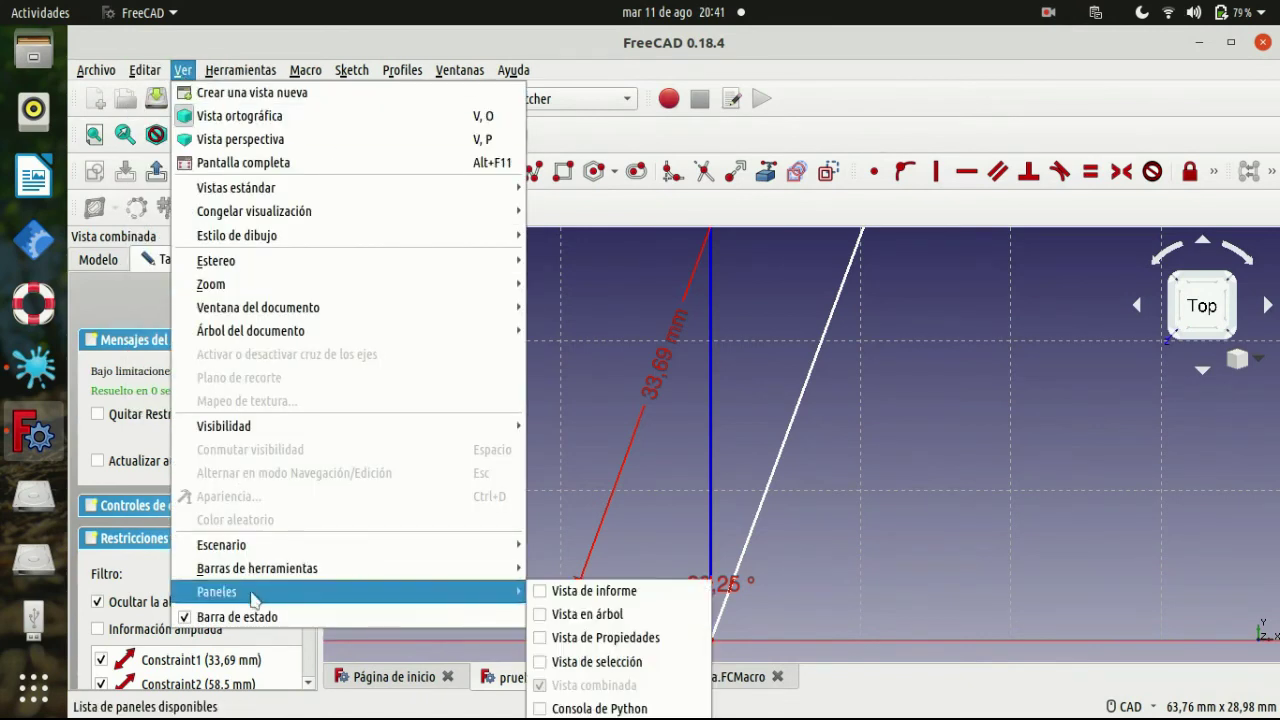
Show the Python console panel.
{"action": "left_click", "coordinate": [600, 708]}
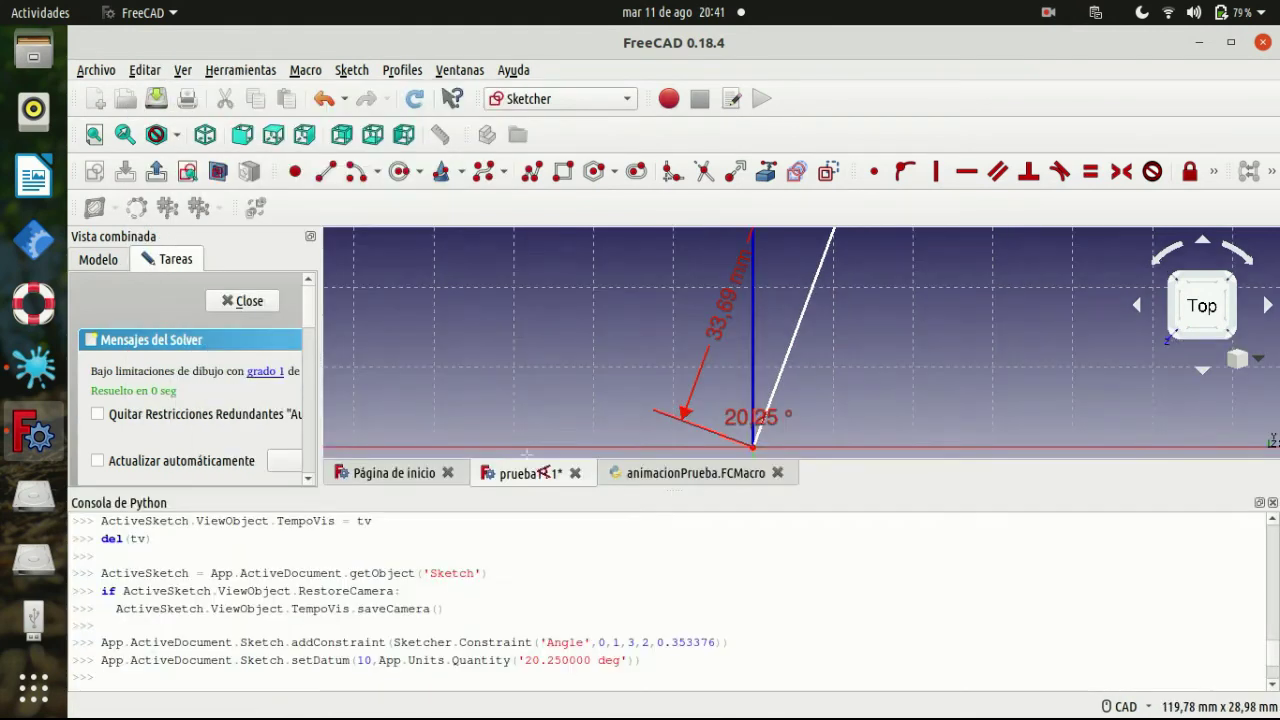
{"action": "scroll", "coordinate": [730, 336], "scroll_direction": "down", "scroll_amount": 5}
{"action": "scroll", "coordinate": [728, 312], "scroll_direction": "up", "scroll_amount": 2}
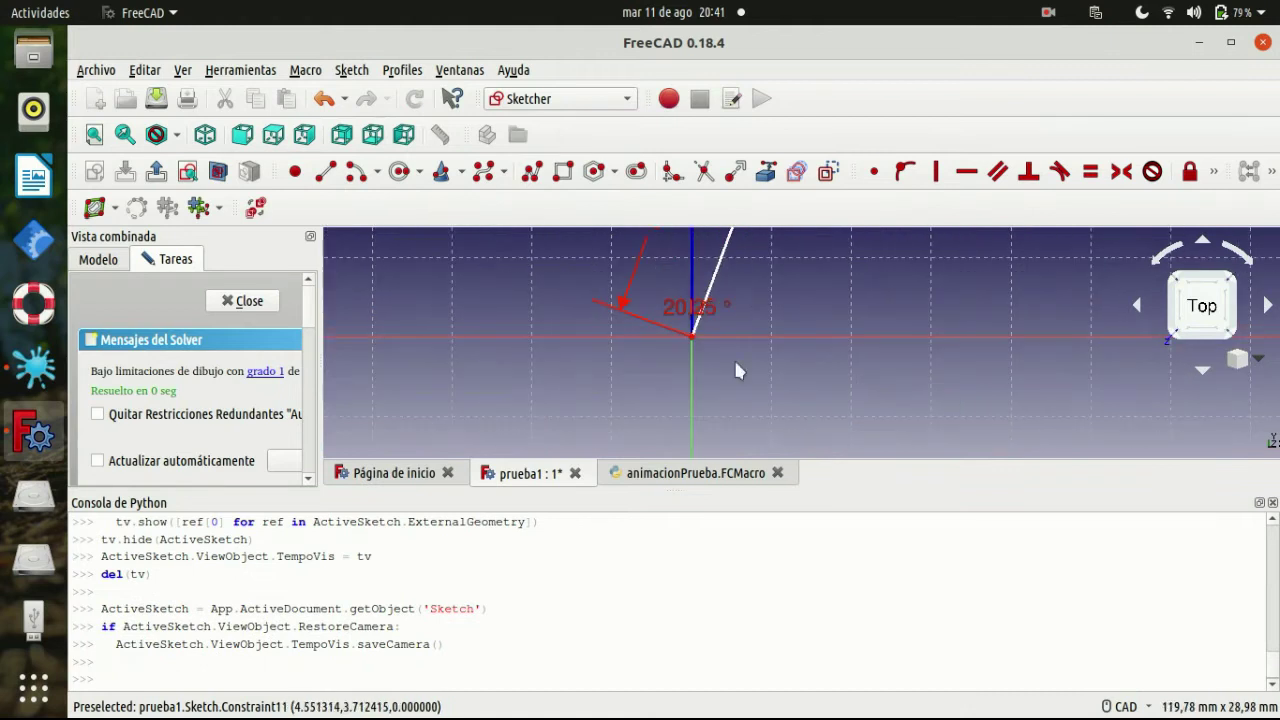
Set the skeleton angle constraint to 45° and select the logged setDatum command in the console.
{"action": "double_click", "coordinate": [686, 312]}
{"action": "type", "text": "45"}
{"action": "left_click", "coordinate": [787, 425]}
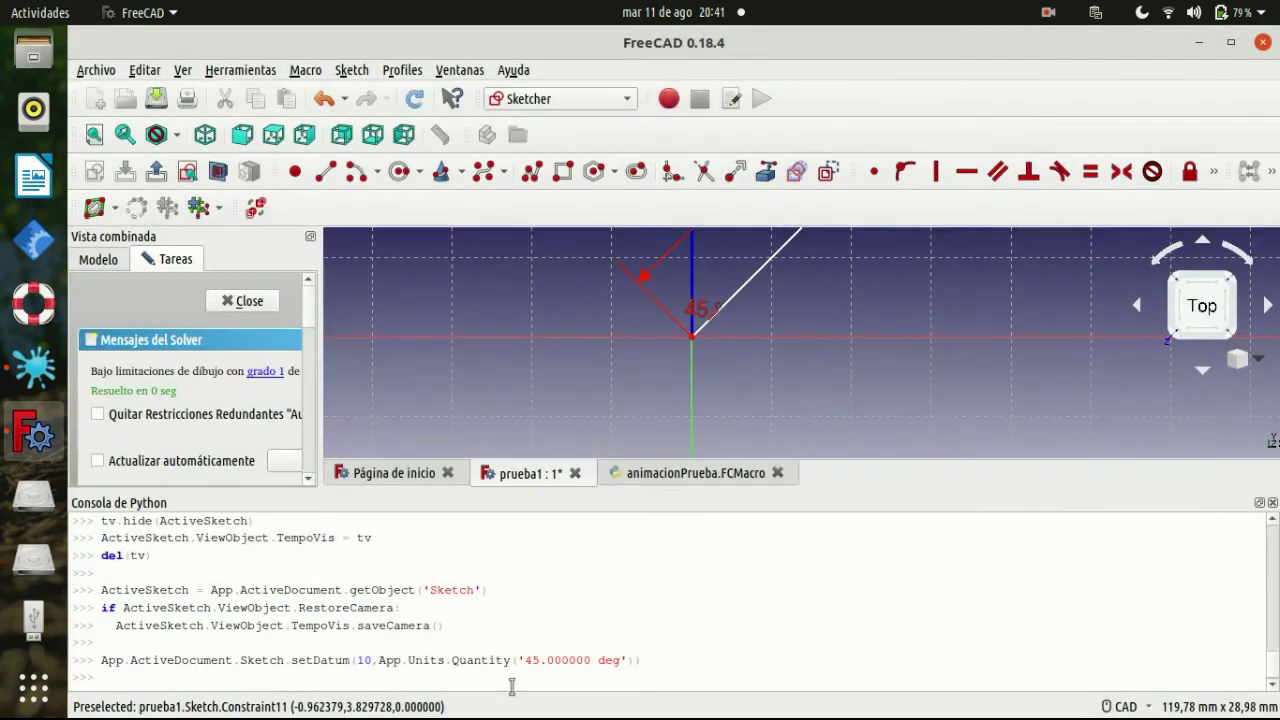
{"action": "mouse_move", "coordinate": [101, 660]}
{"action": "left_mouse_down"}
{"action": "mouse_move", "coordinate": [668, 662]}
{"action": "mouse_move", "coordinate": [95, 661]}
{"action": "left_mouse_up"}
{"action": "left_click", "coordinate": [662, 662]}
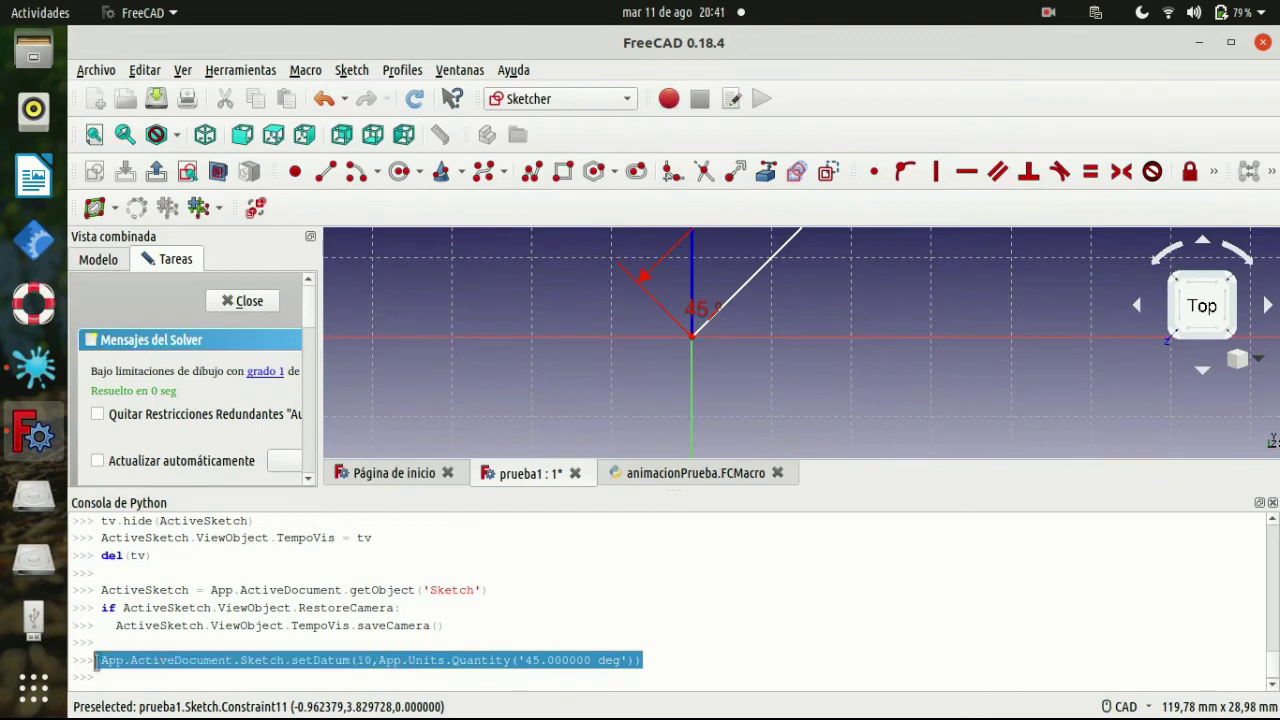
In animacionPrueba.FCMacro, paste the setDatum call as line 6 and replace 45.000000 with str(ang)+.
{"action": "left_click", "coordinate": [641, 474]}
{"action": "left_click", "coordinate": [455, 315]}
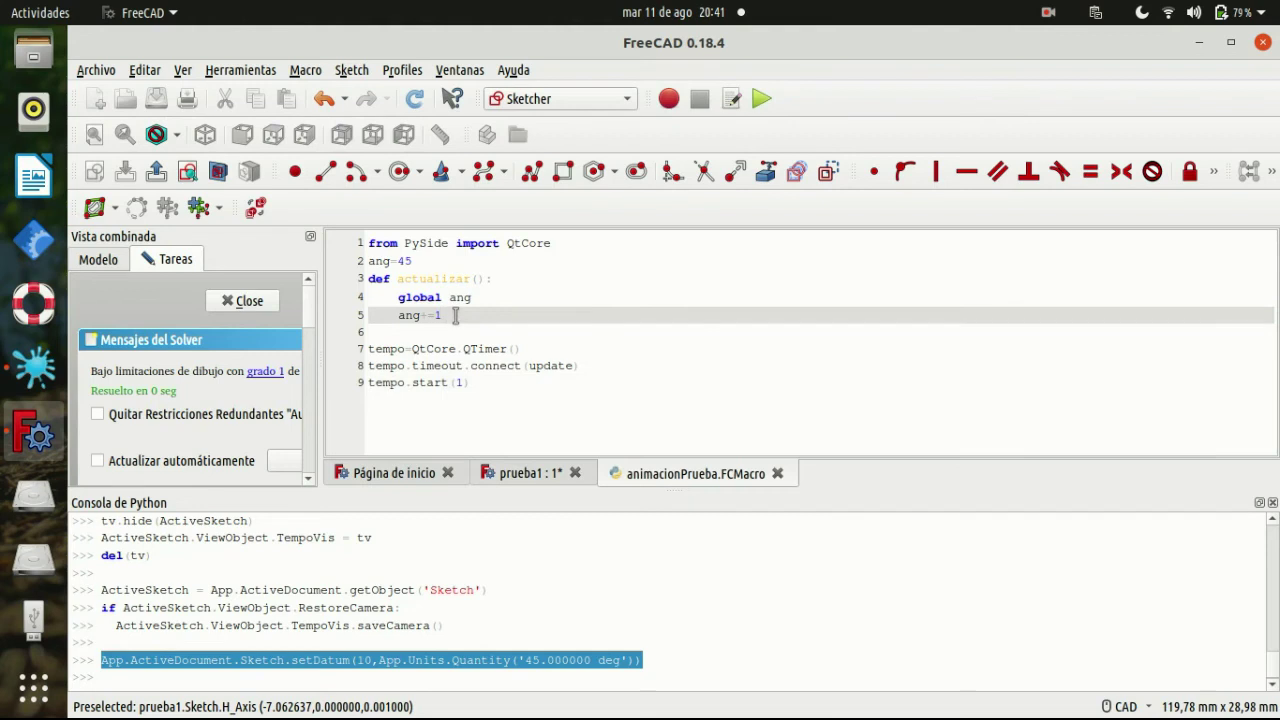
{"action": "key", "text": "Return"}
{"action": "type", "text": "App.ActiveDocument.Sketch.setDatum(10,App.Units.Quantity('45.000000 deg'))"}
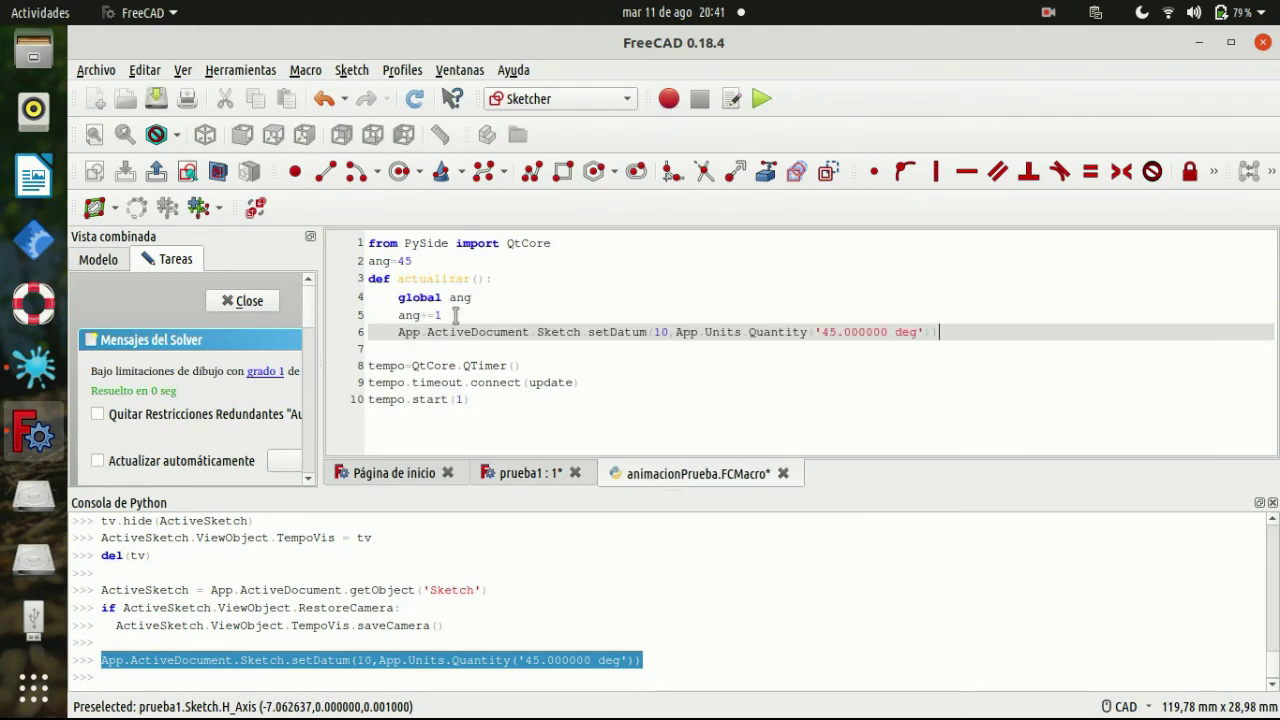
{"action": "left_click_drag", "start_coordinate": [887, 332], "coordinate": [821, 332]}
{"action": "key", "text": "BackSpace"}
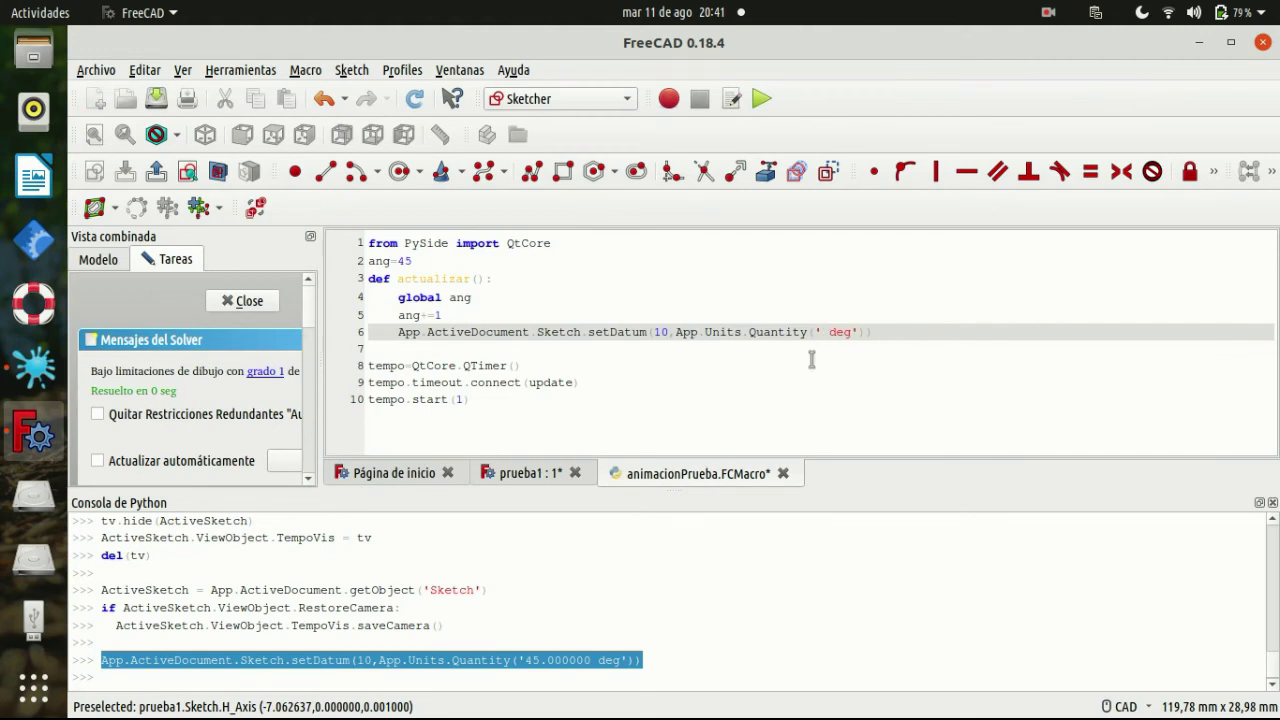
{"action": "left_click", "coordinate": [811, 332]}
{"action": "type", "text": "str"}
{"action": "type", "text": "(ang)"}
{"action": "type", "text": "+"}
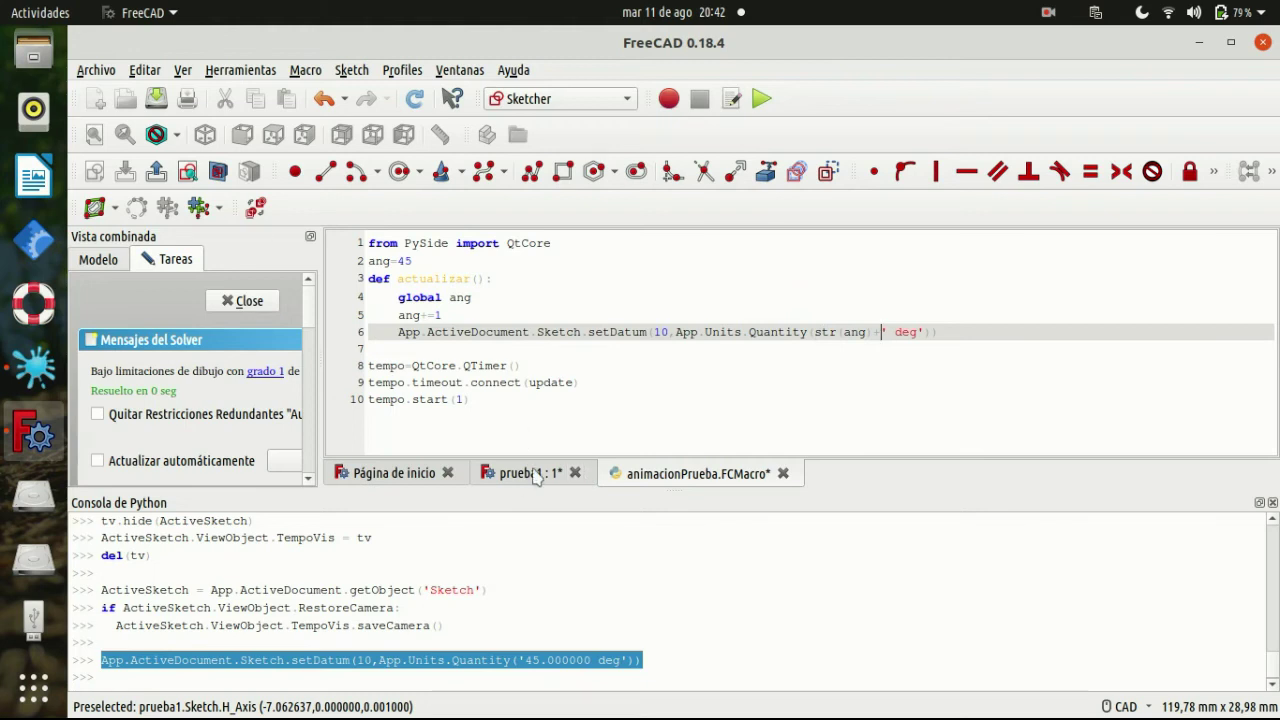
Remove the stray 's' character and save the macro file.
{"action": "type", "text": "s"}
{"action": "key", "text": "BackSpace"}
{"action": "key", "text": "ctrl+s"}
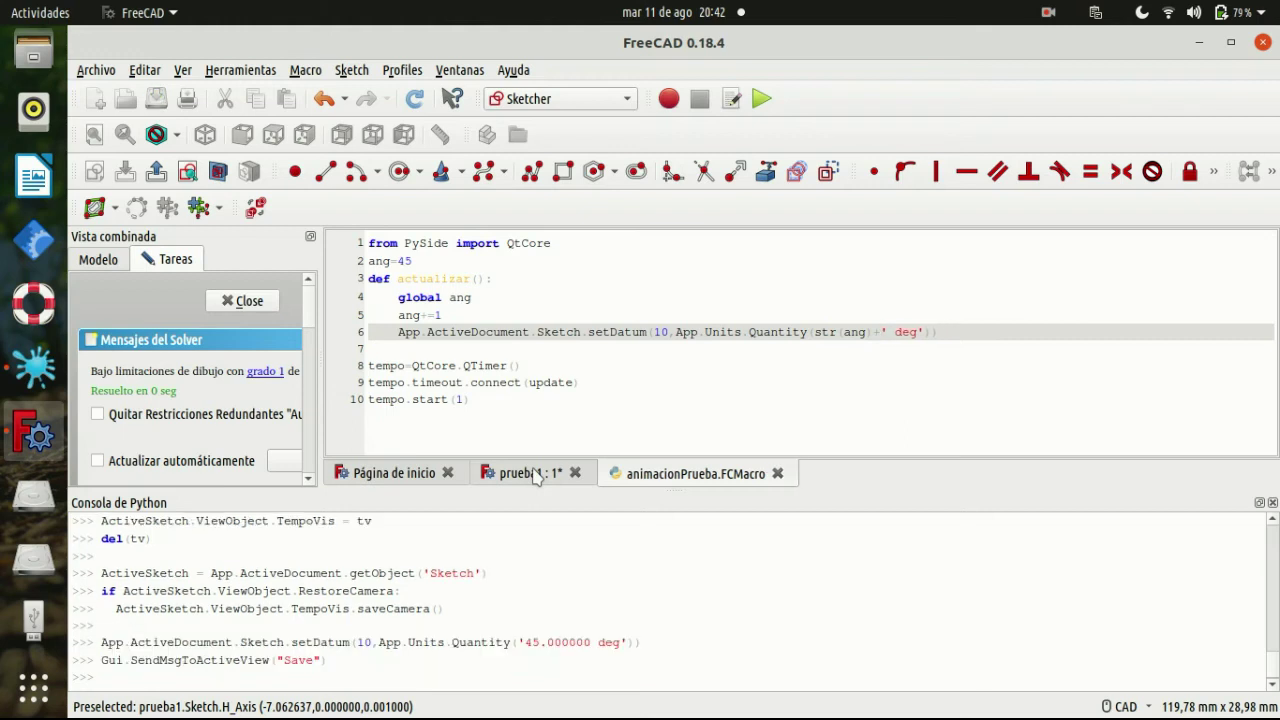
Close the esqueleto sketch in prueba1 so the arm recomputes at 45°, and select the logged recompute command.
{"action": "left_click", "coordinate": [535, 474]}
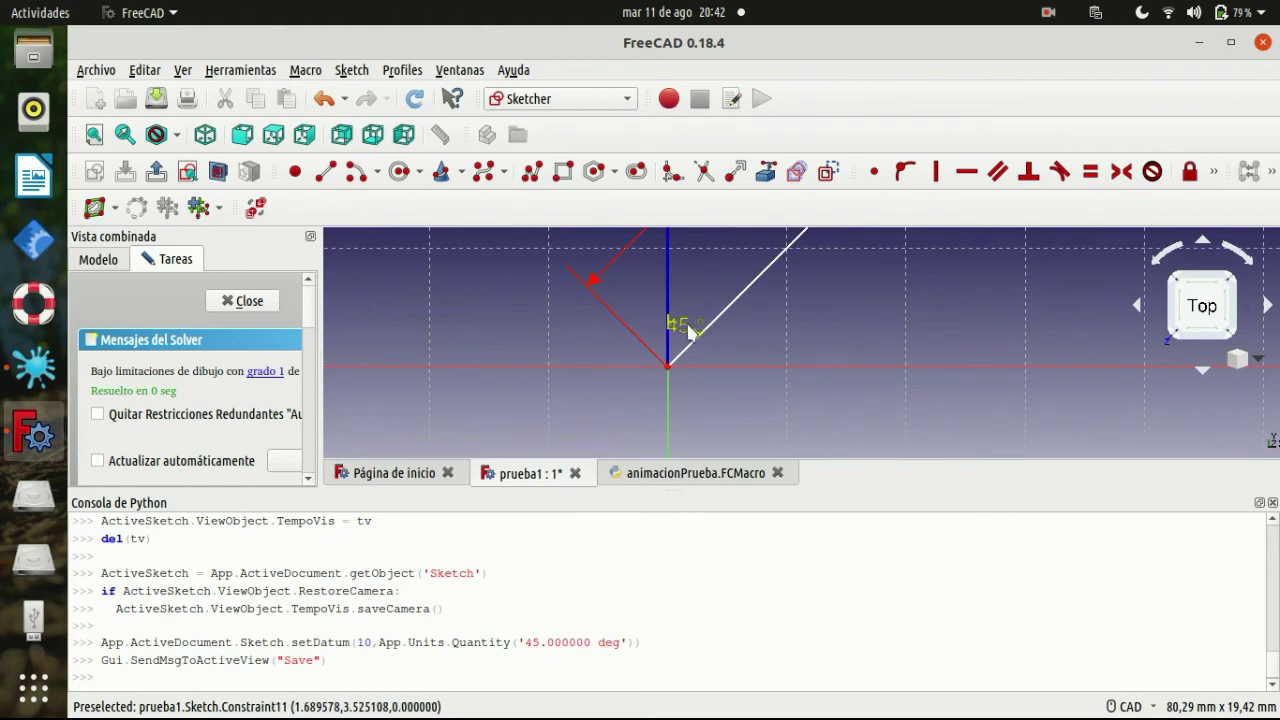
{"action": "left_click", "coordinate": [245, 301]}
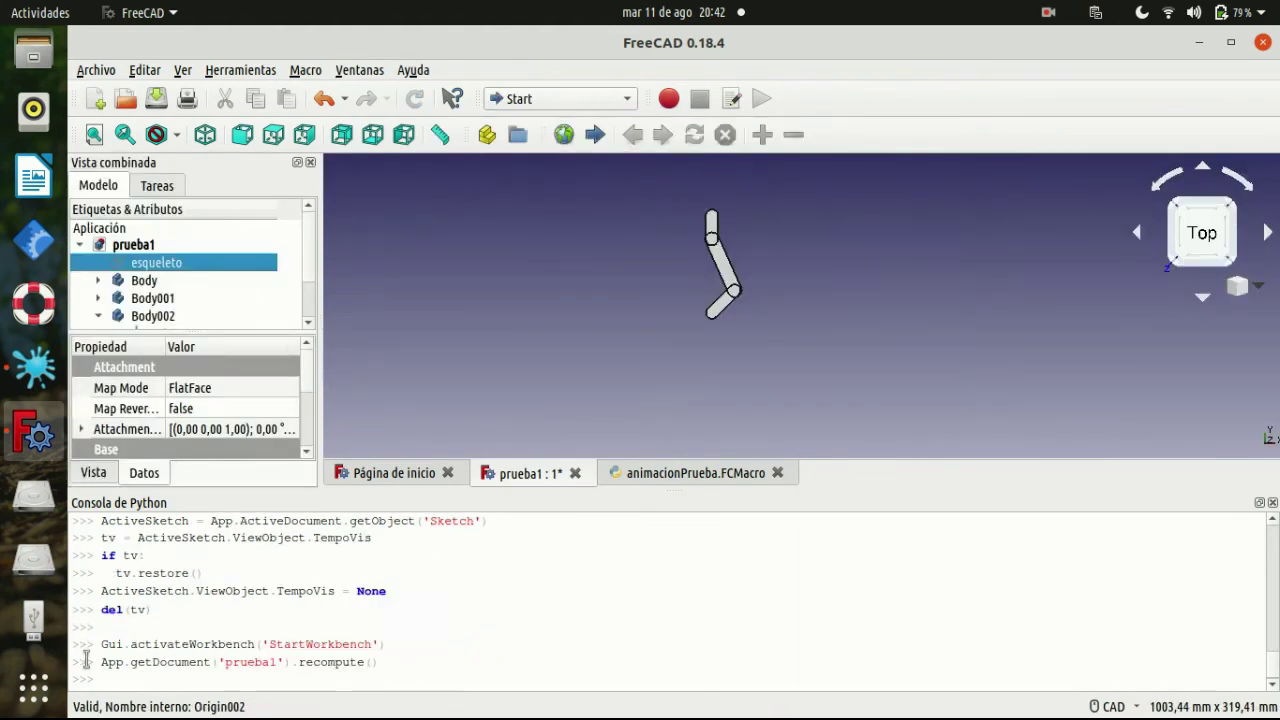
{"action": "mouse_move", "coordinate": [98, 662]}
{"action": "left_mouse_down"}
{"action": "mouse_move", "coordinate": [384, 670]}
{"action": "mouse_move", "coordinate": [116, 645]}
{"action": "left_mouse_up"}
{"action": "left_click", "coordinate": [355, 662]}
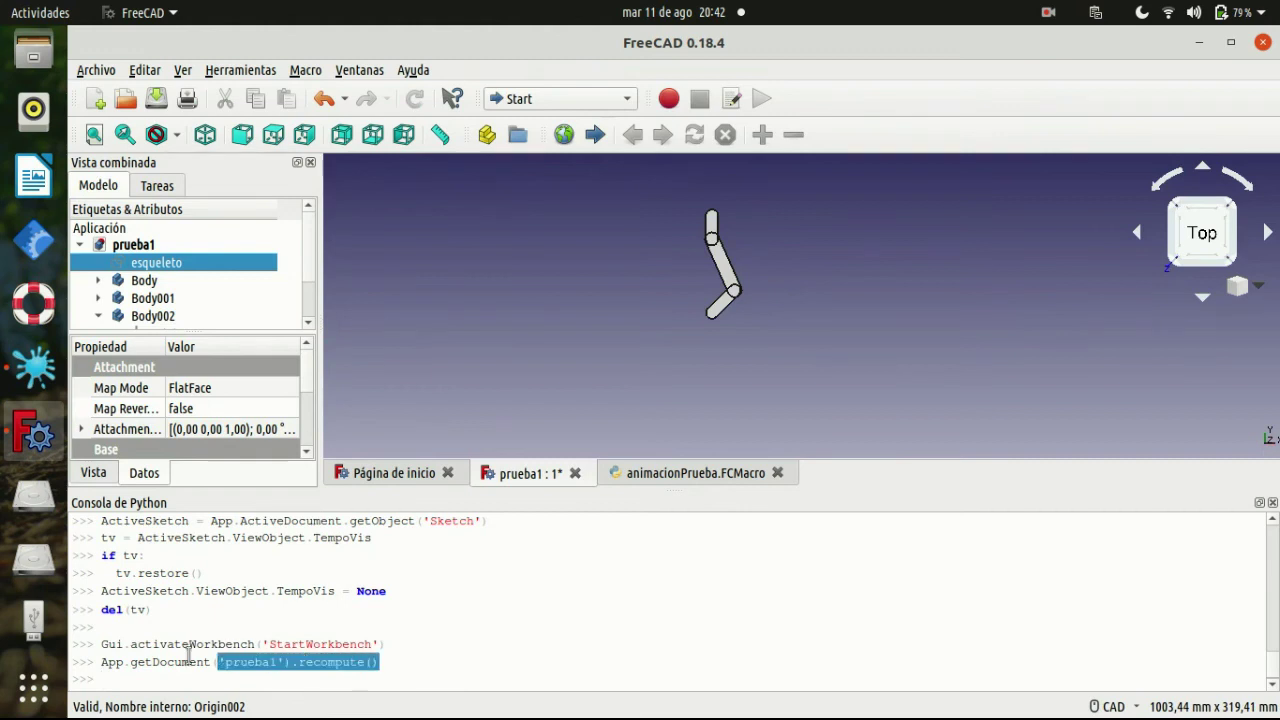
{"action": "left_click", "coordinate": [634, 476]}
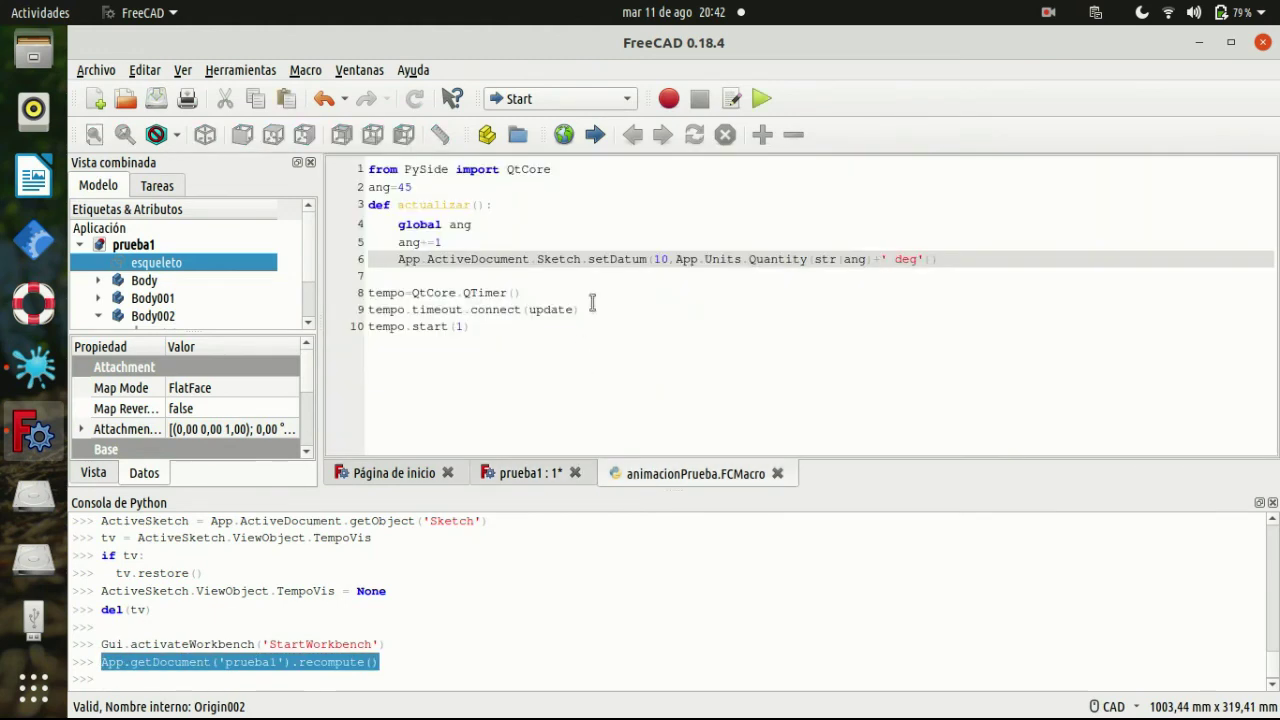
Add App.getDocument('prueba1').recompute() as line 7 of the actualizar function.
{"action": "left_click", "coordinate": [952, 262]}
{"action": "key", "text": "Return"}
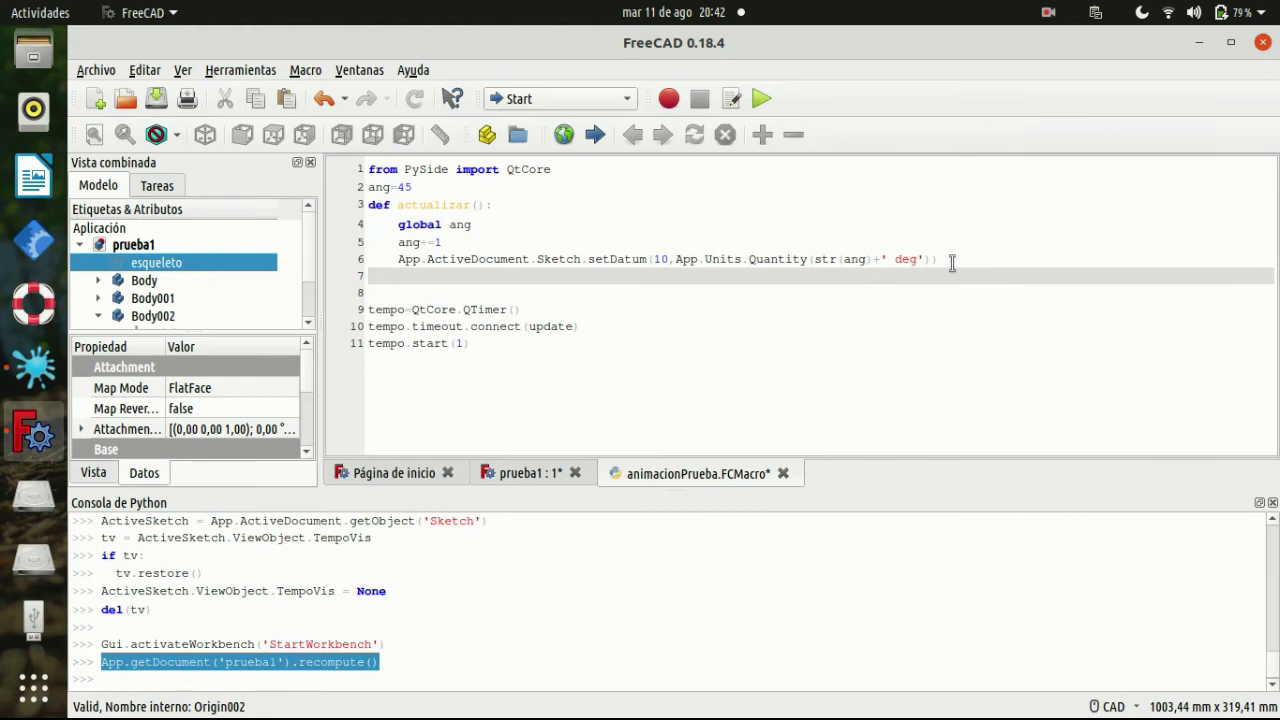
{"action": "left_click", "coordinate": [456, 290]}
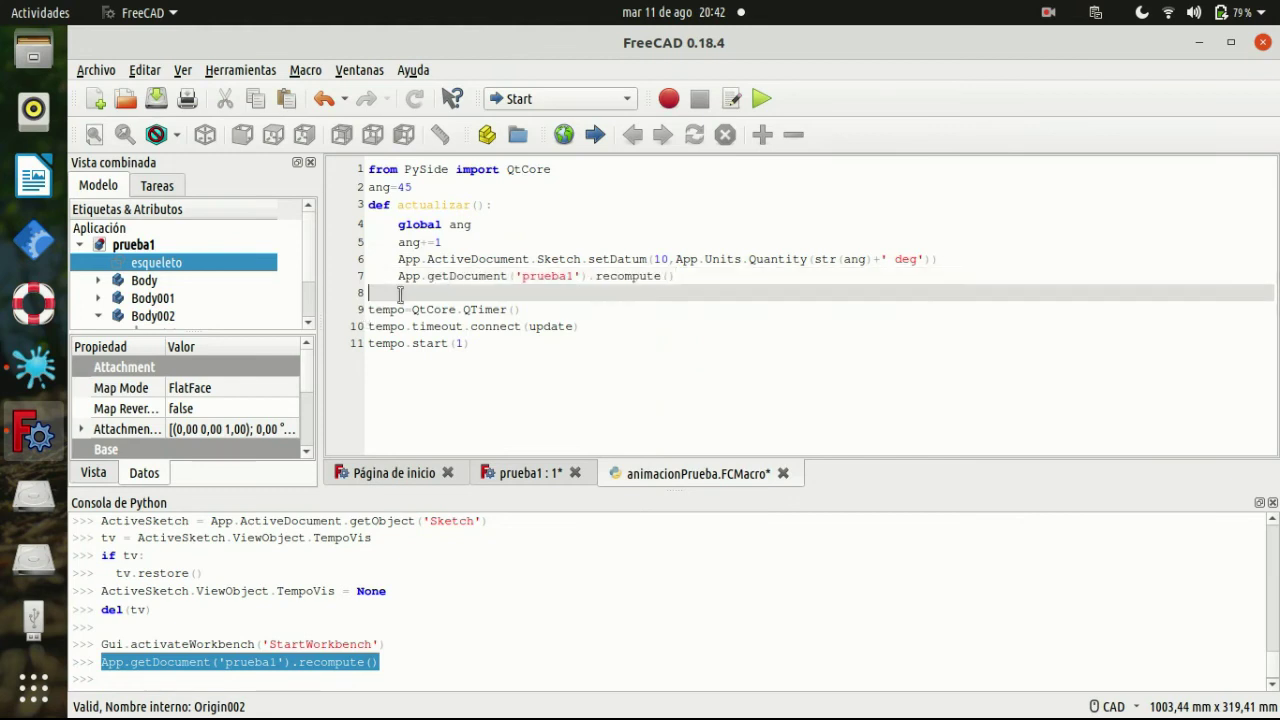
{"action": "left_click", "coordinate": [702, 282]}
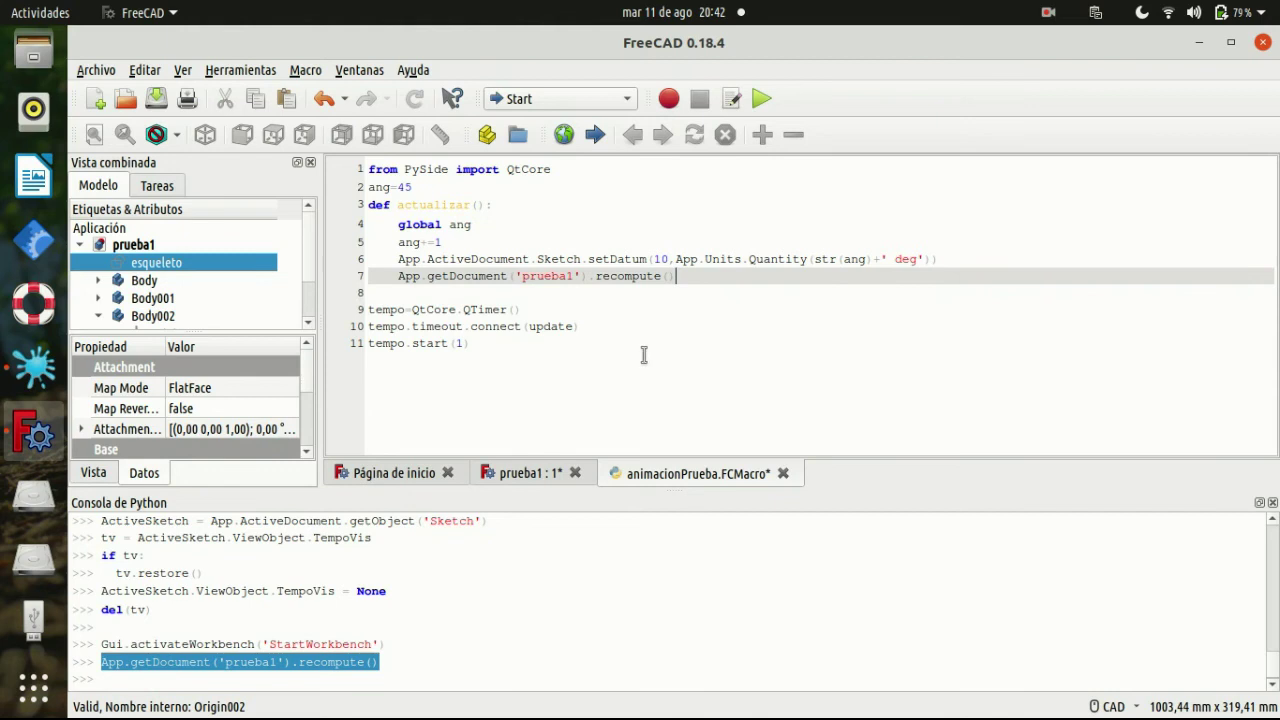
Select the whole macro script and paste it into the Python console to run it.
{"action": "left_click_drag", "start_coordinate": [481, 350], "coordinate": [359, 162]}
{"action": "key", "text": "ctrl+c"}
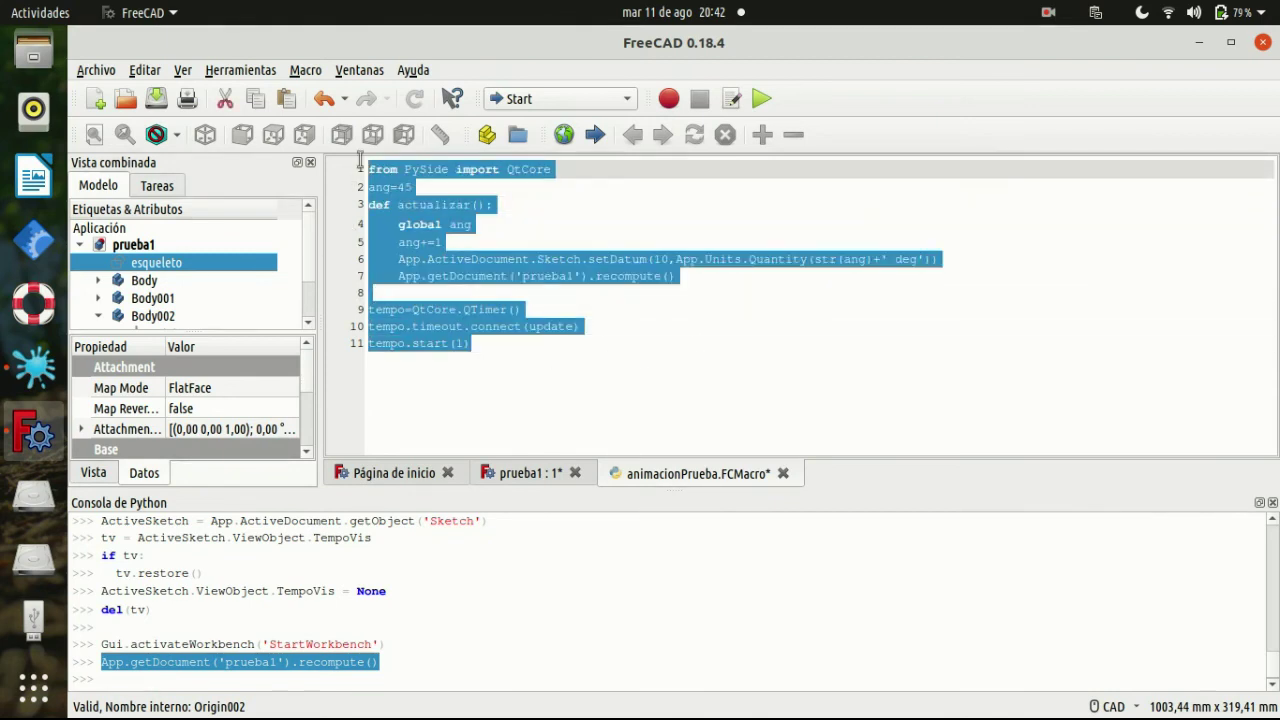
{"action": "left_click", "coordinate": [177, 680]}
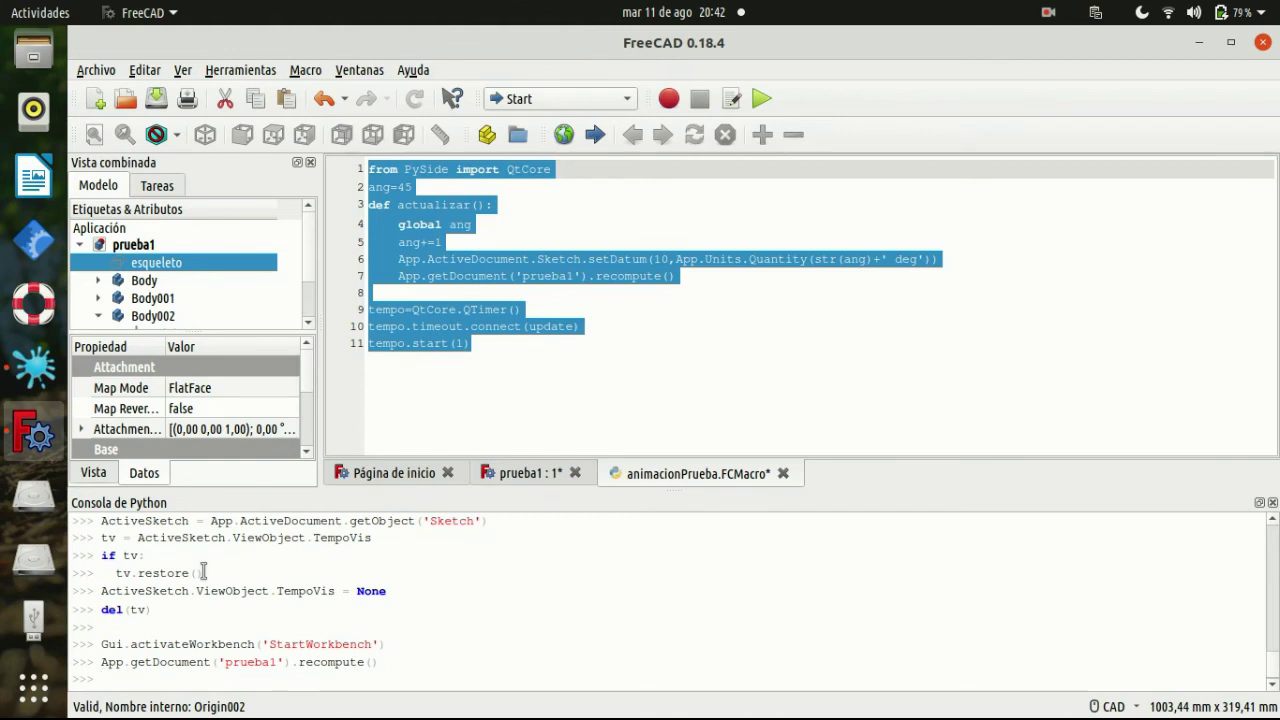
{"action": "key", "text": "ctrl+v"}
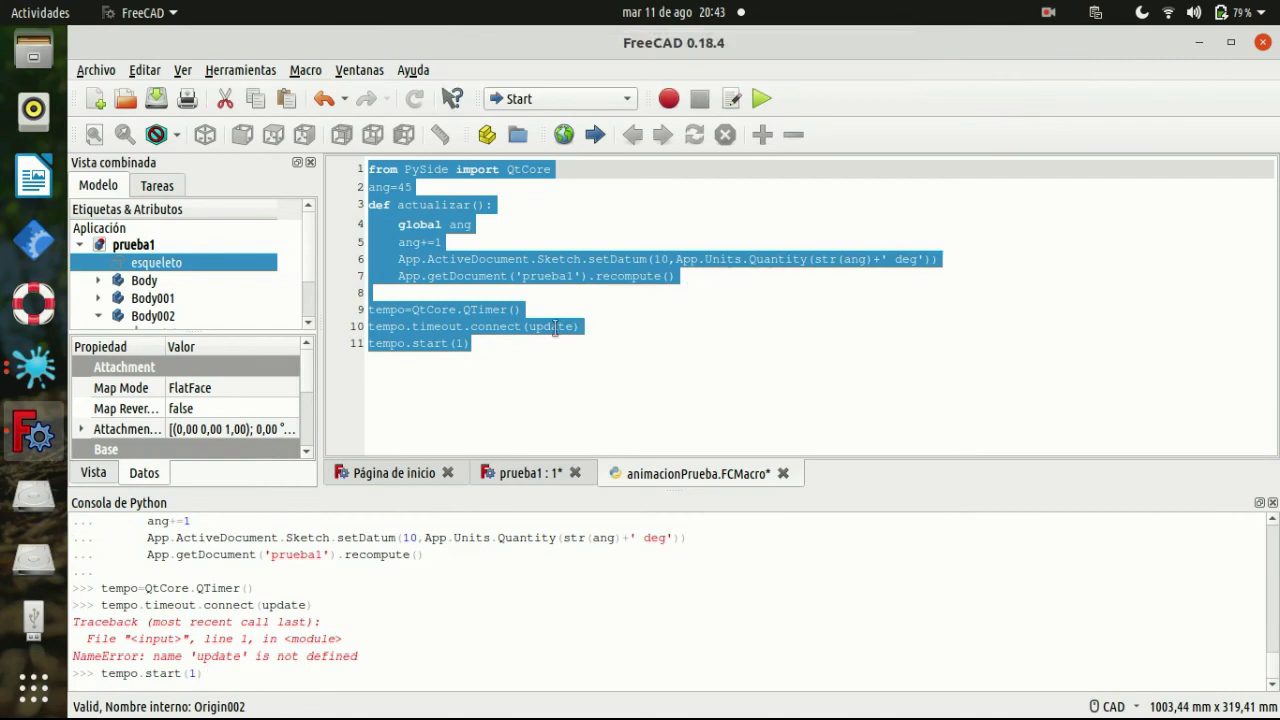
Replace the undefined update reference with actualizar and rerun the corrected macro in the console.
{"action": "double_click", "coordinate": [555, 327]}
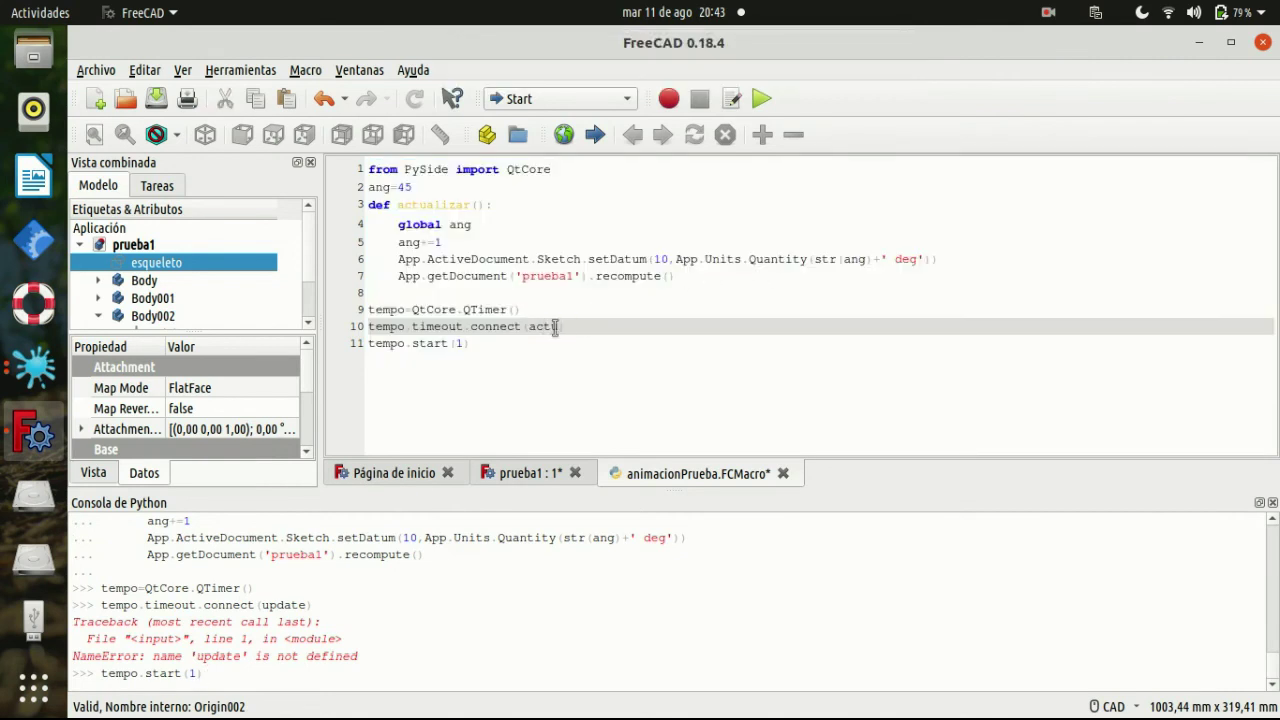
{"action": "type", "text": "actualizar"}
{"action": "left_click", "coordinate": [480, 342]}
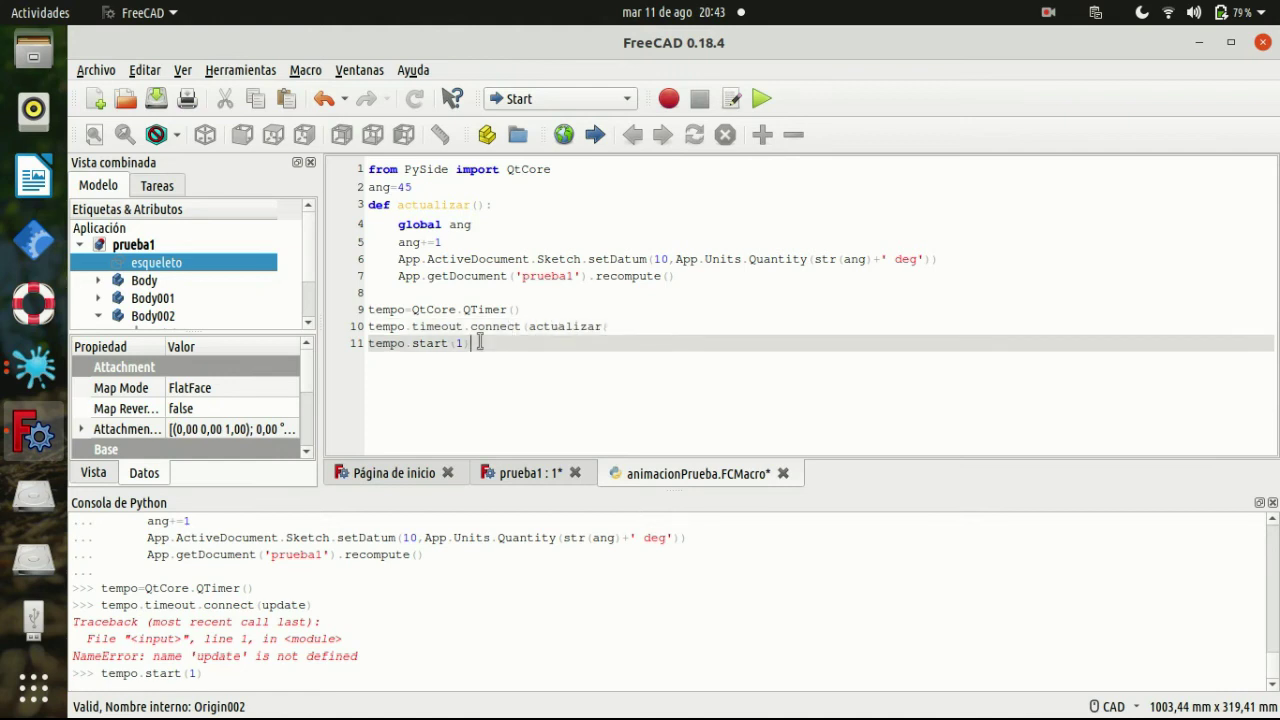
{"action": "left_click_drag", "start_coordinate": [487, 338], "coordinate": [320, 145]}
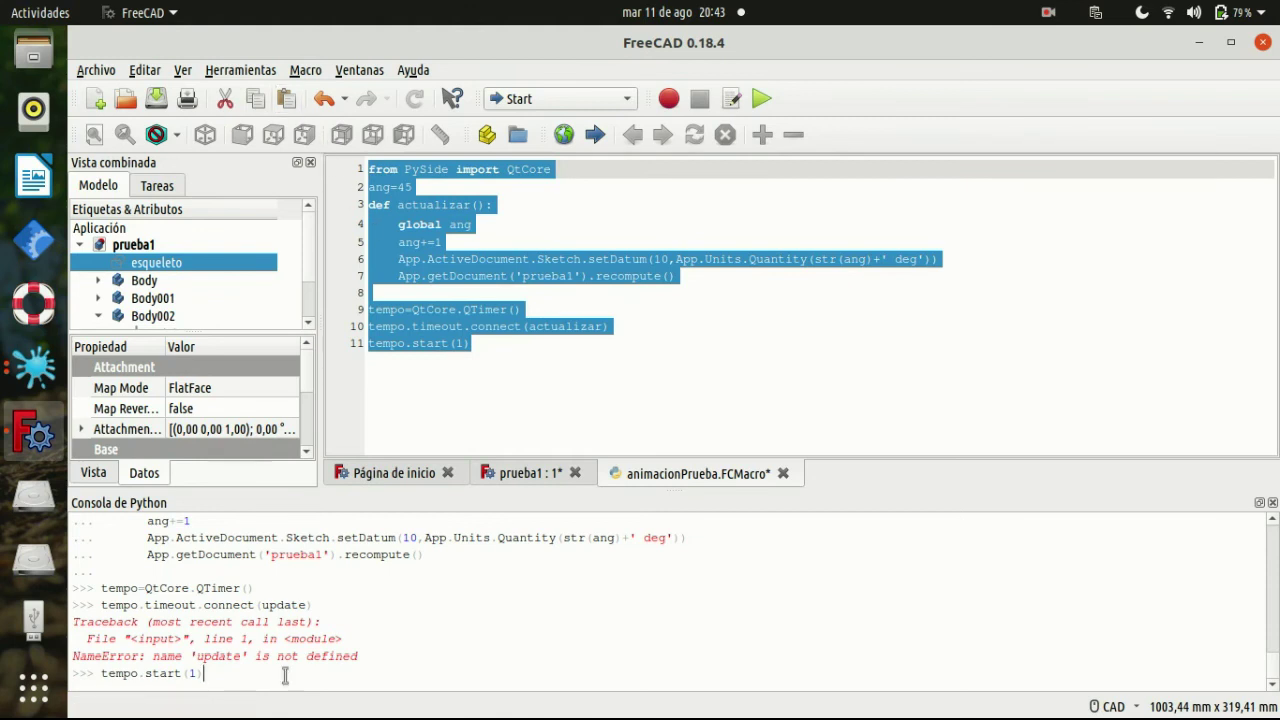
{"action": "type", "text": "from PySide import QtCore ang=45 def actualizar():     global ang     ang+=1     App.ActiveDocument.Sketch.setDatum(10,App.Units.Quantity(str(ang)+' deg'))     App.getDocument('prueba1').recompute()  tempo=QtCore.QTimer() tempo.timeout.connect(actualizar) tempo.start(1)"}
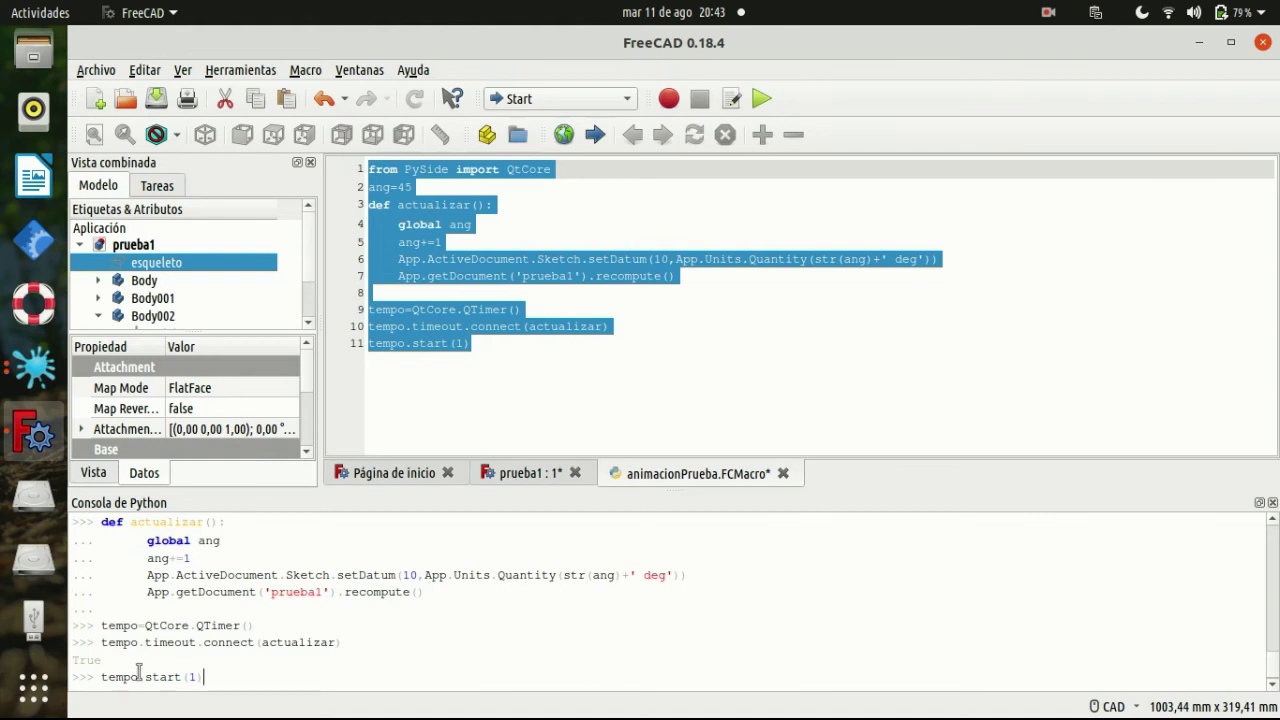
Run tempo.start(1) in the console to start the animation timer and view prueba1.
{"action": "left_click", "coordinate": [214, 677]}
{"action": "key", "text": "Return"}
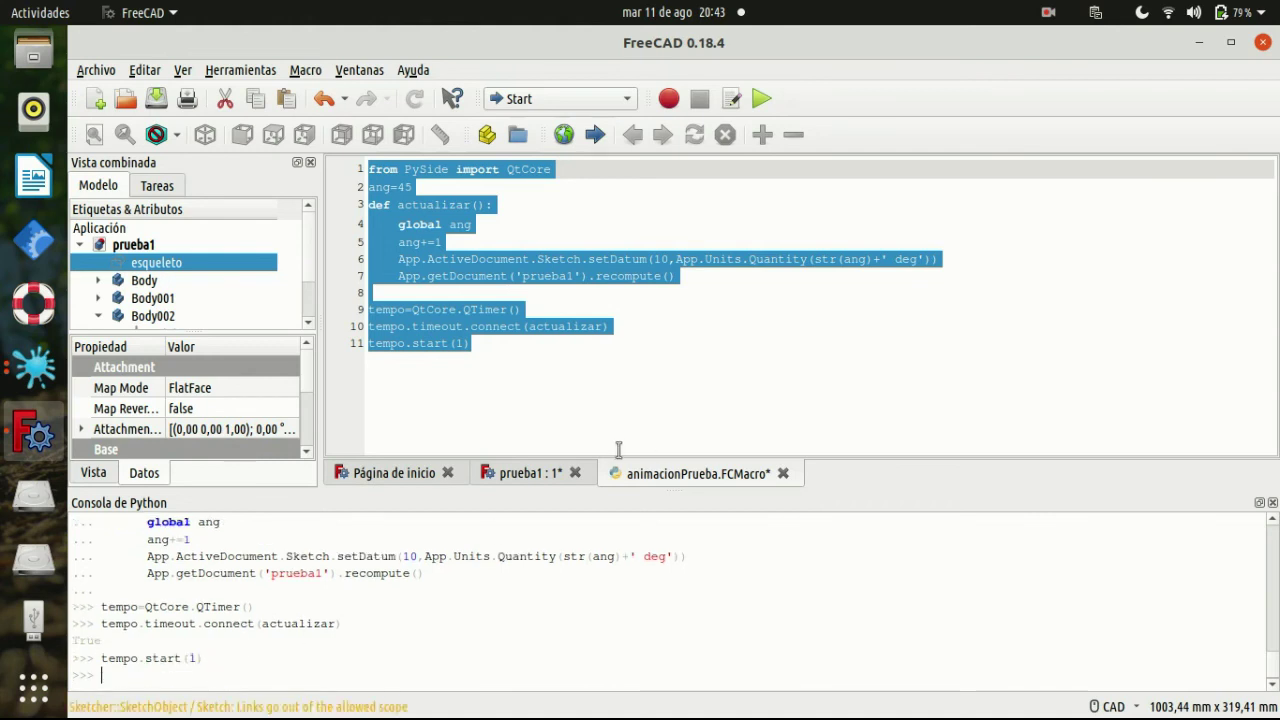
{"action": "left_click", "coordinate": [518, 473]}
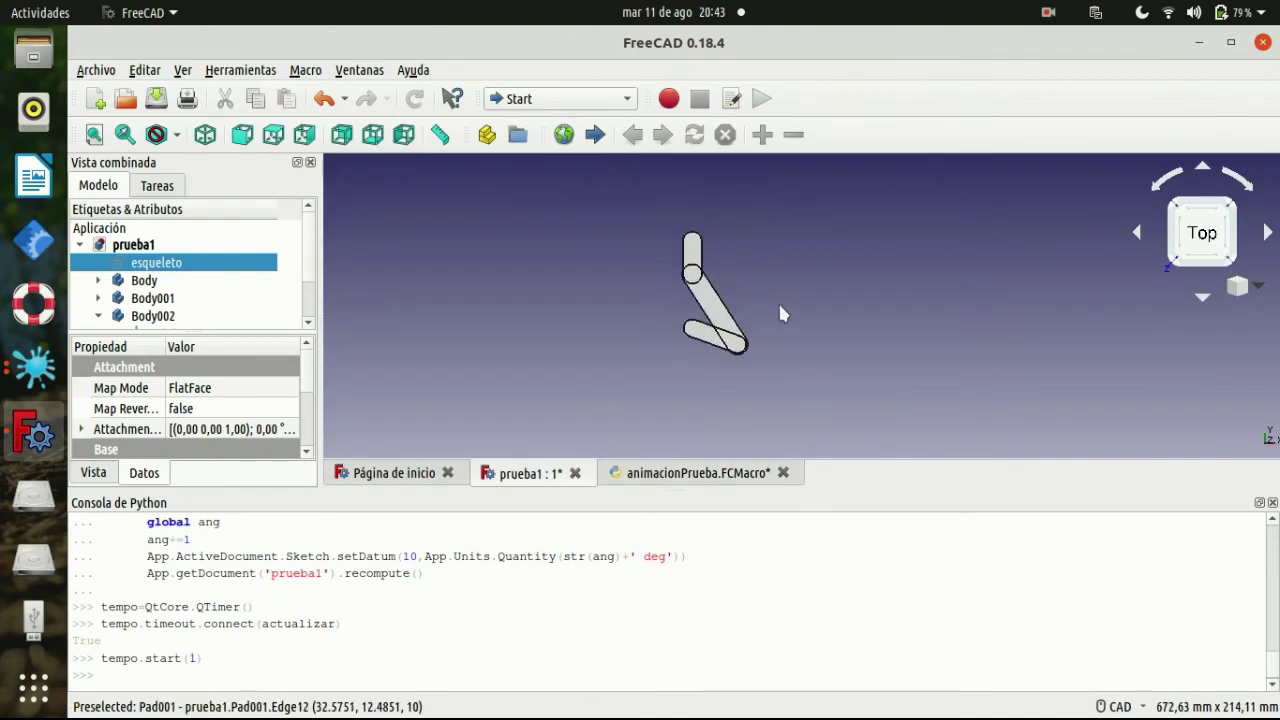
Orbit the moving linkage and view it from the left, bottom and top using the navigation cube.
{"action": "right_click", "coordinate": [632, 315]}
{"action": "left_click", "coordinate": [695, 281]}
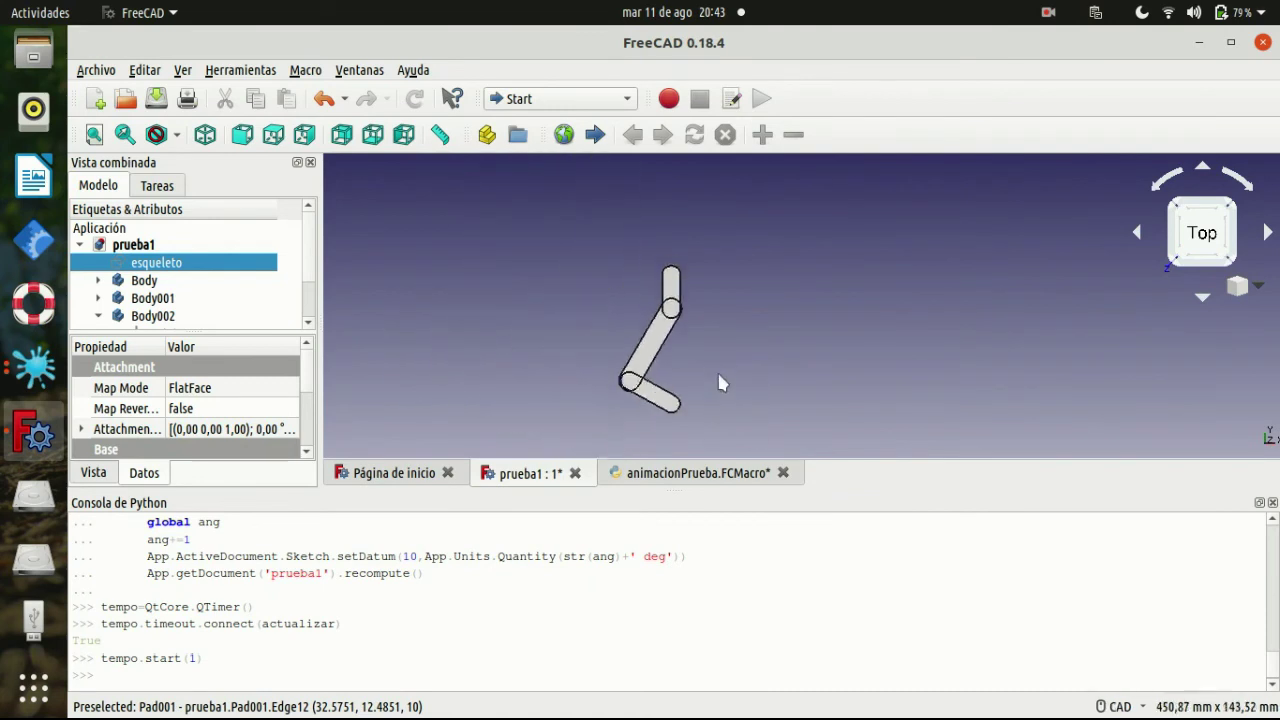
{"action": "middle_click_drag", "start_coordinate": [721, 311], "coordinate": [912, 245]}
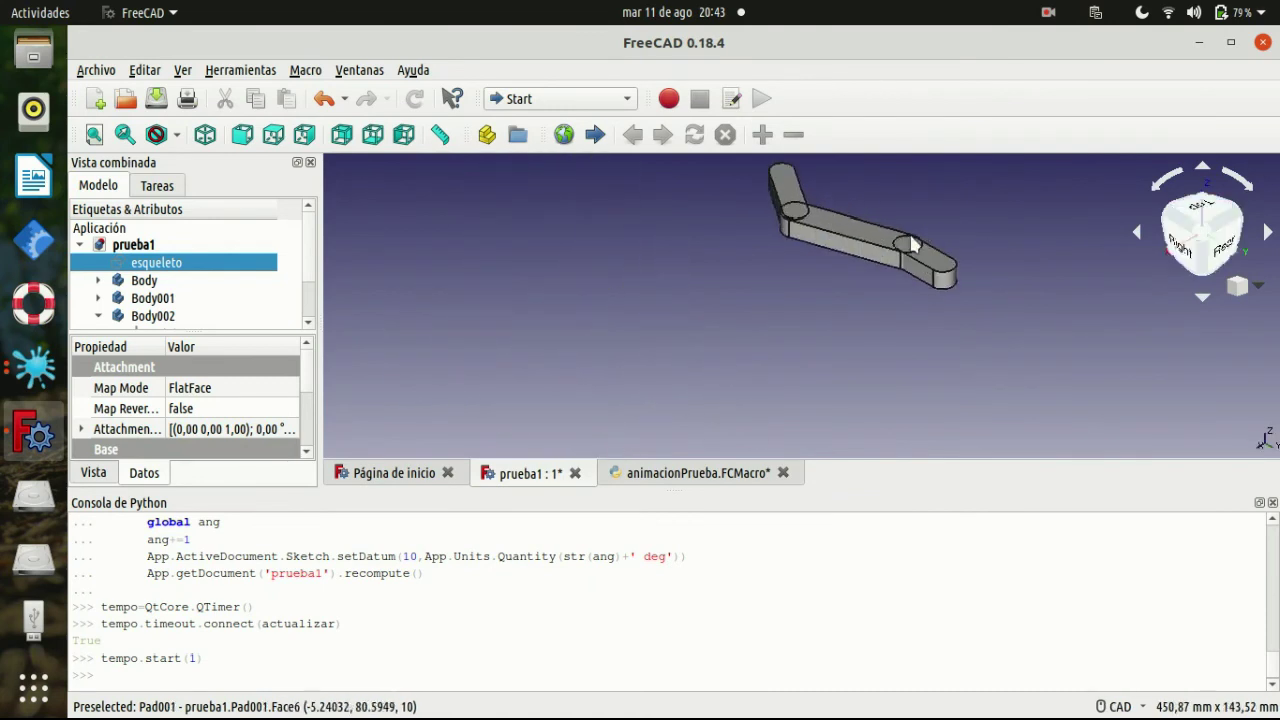
{"action": "left_click", "coordinate": [1185, 240]}
{"action": "left_click", "coordinate": [1207, 180]}
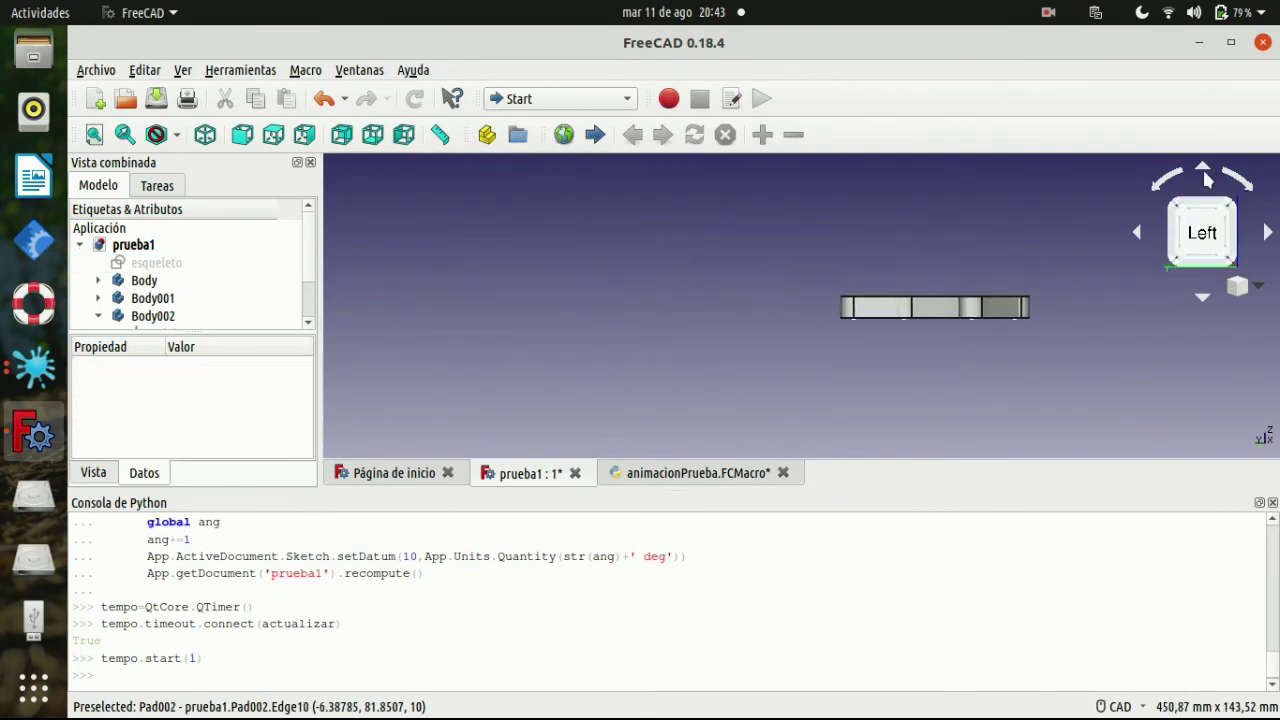
{"action": "left_click", "coordinate": [1207, 180]}
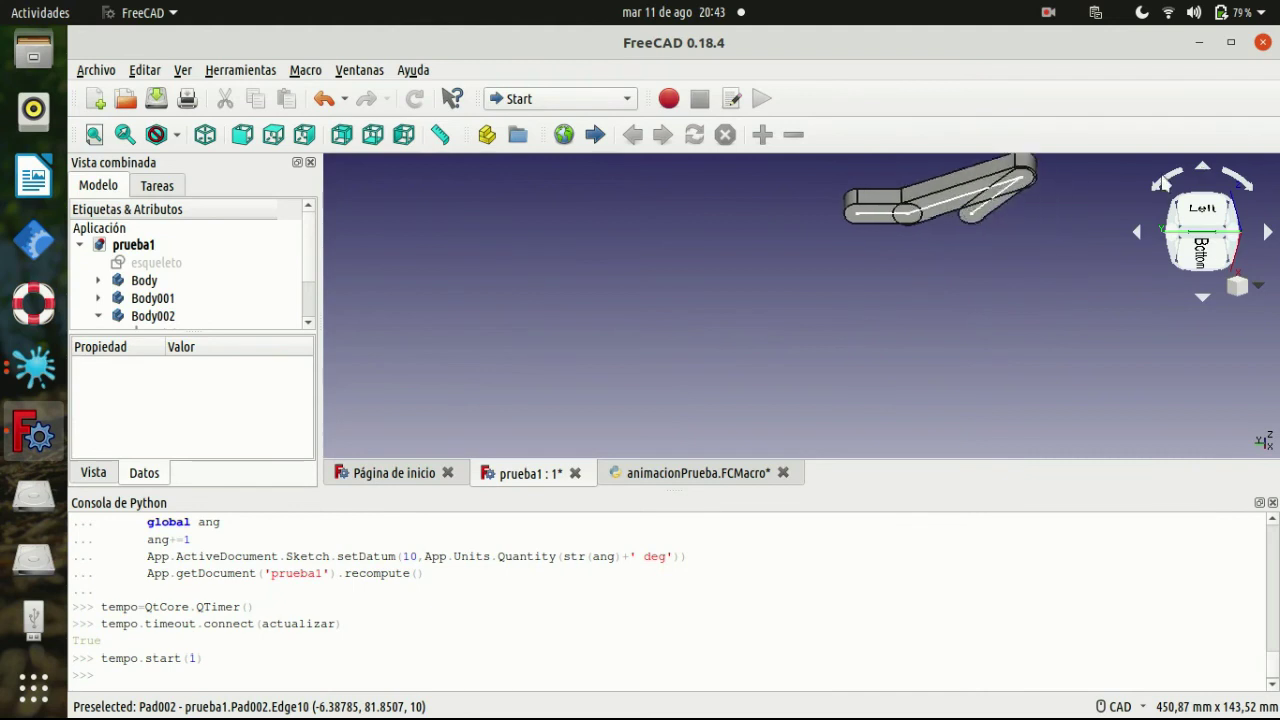
{"action": "left_click", "coordinate": [1163, 181]}
{"action": "left_click", "coordinate": [1250, 180]}
{"action": "left_click", "coordinate": [1210, 255]}
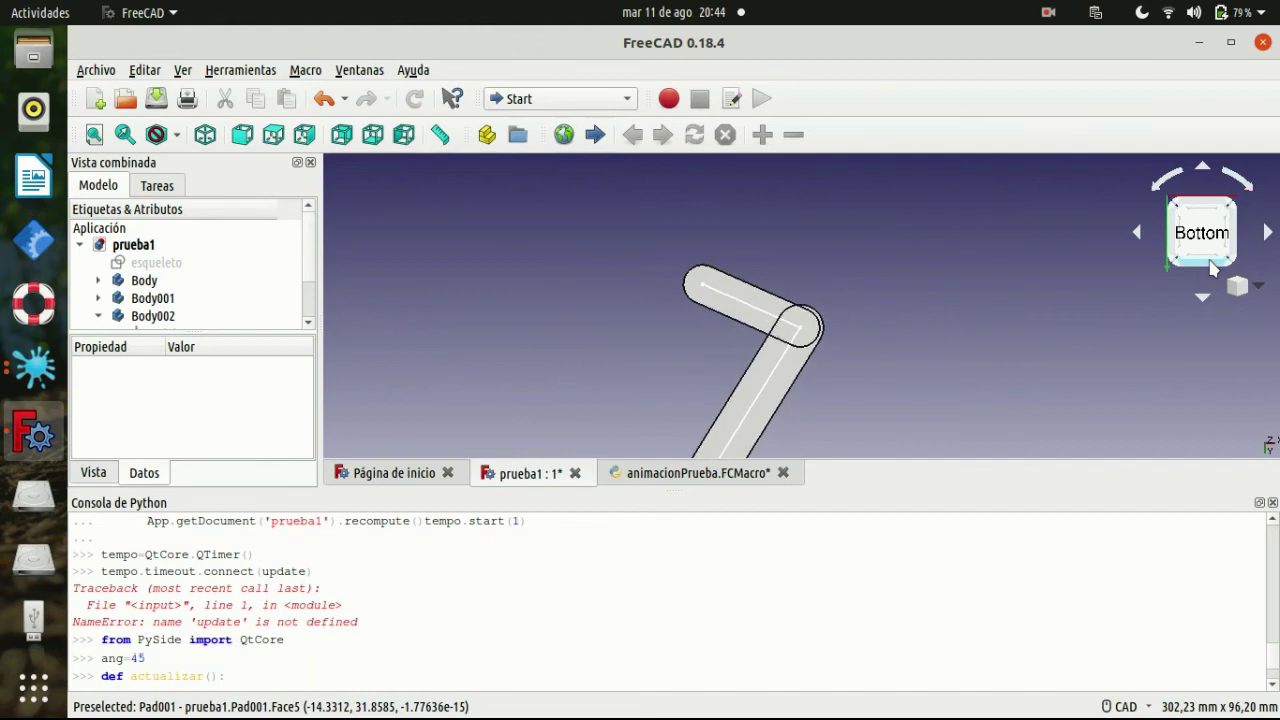
{"action": "left_click", "coordinate": [1202, 297]}
{"action": "left_click", "coordinate": [1202, 297]}
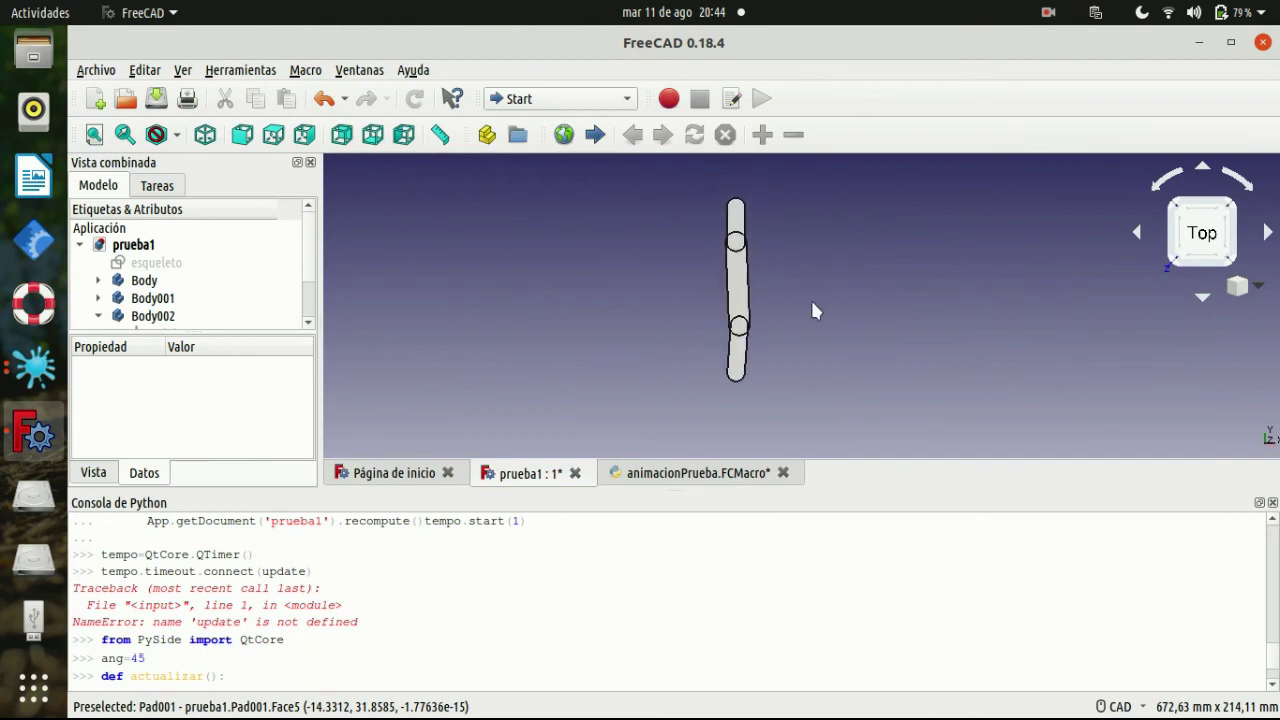
{"action": "mouse_move", "coordinate": [800, 280]}
{"action": "middle_mouse_down"}
{"action": "mouse_move", "coordinate": [774, 312]}
{"action": "mouse_move", "coordinate": [811, 234]}
{"action": "mouse_move", "coordinate": [679, 265]}
{"action": "middle_mouse_up"}
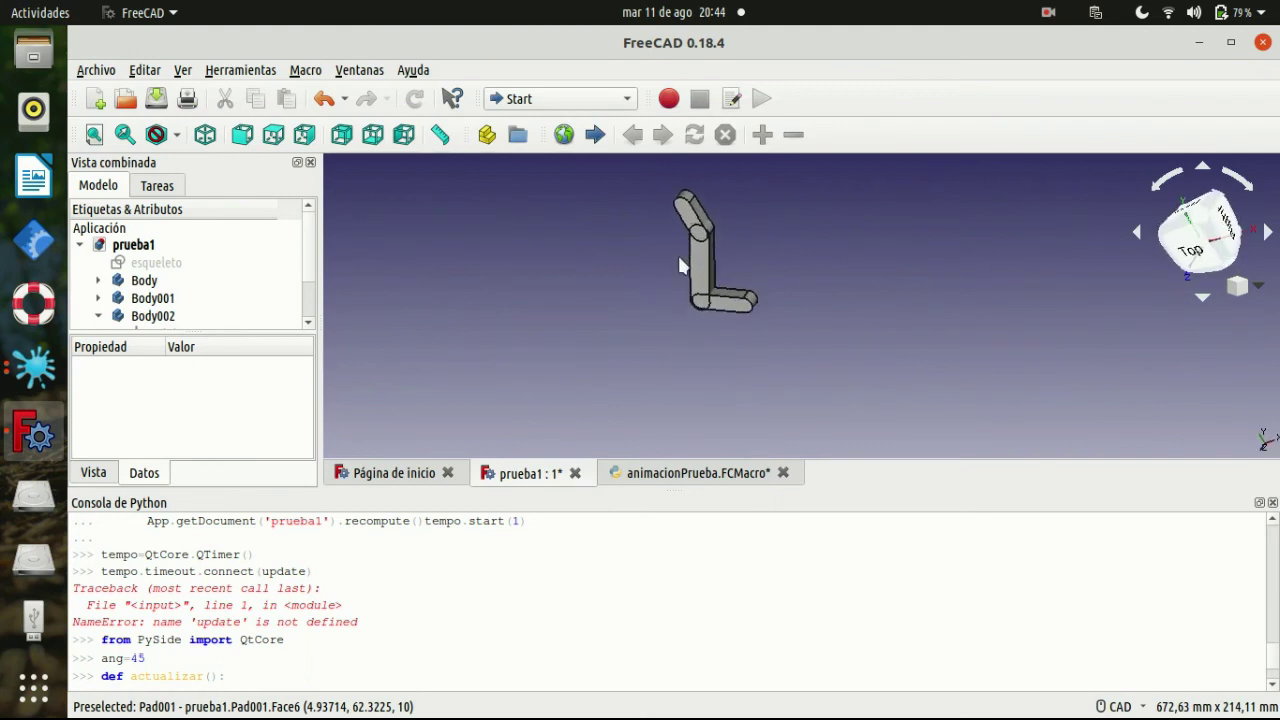
Cycle through corner, below, isometric and front views, then return to the animacionPrueba macro code.
{"action": "left_click", "coordinate": [1232, 233]}
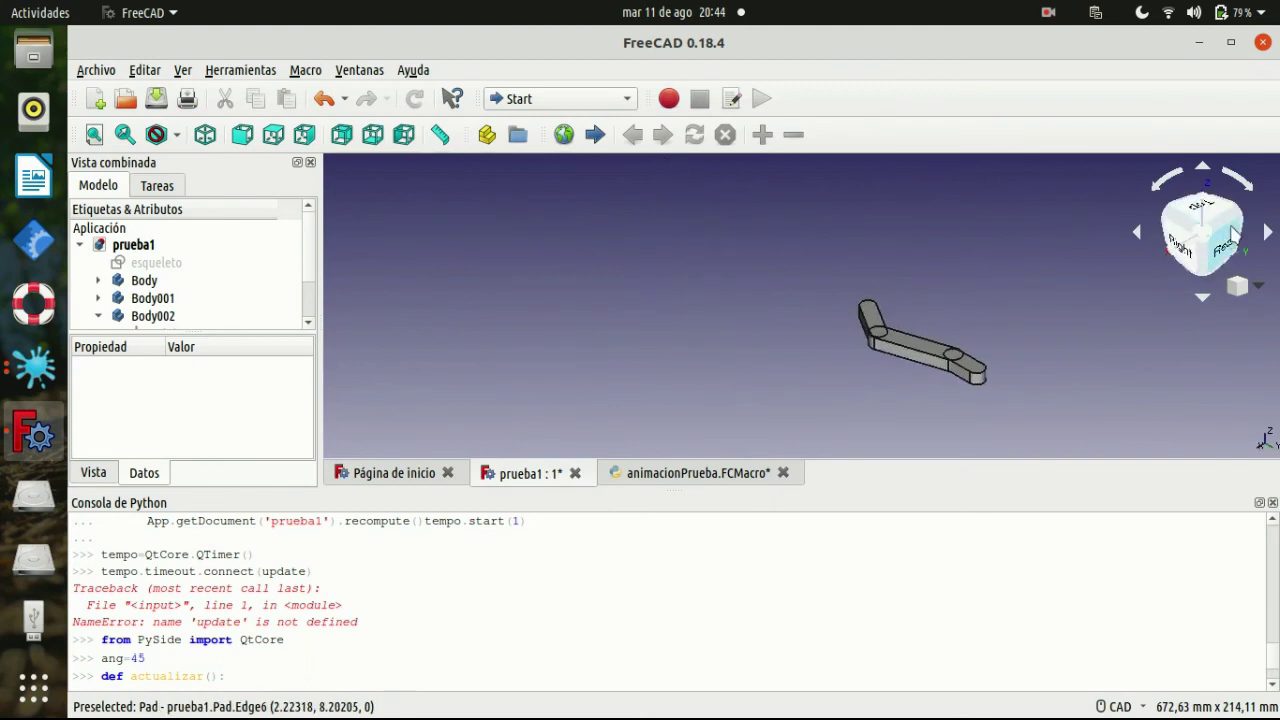
{"action": "left_click", "coordinate": [1232, 233]}
{"action": "left_click", "coordinate": [1203, 170]}
{"action": "left_click", "coordinate": [1203, 170]}
{"action": "left_click", "coordinate": [1203, 170]}
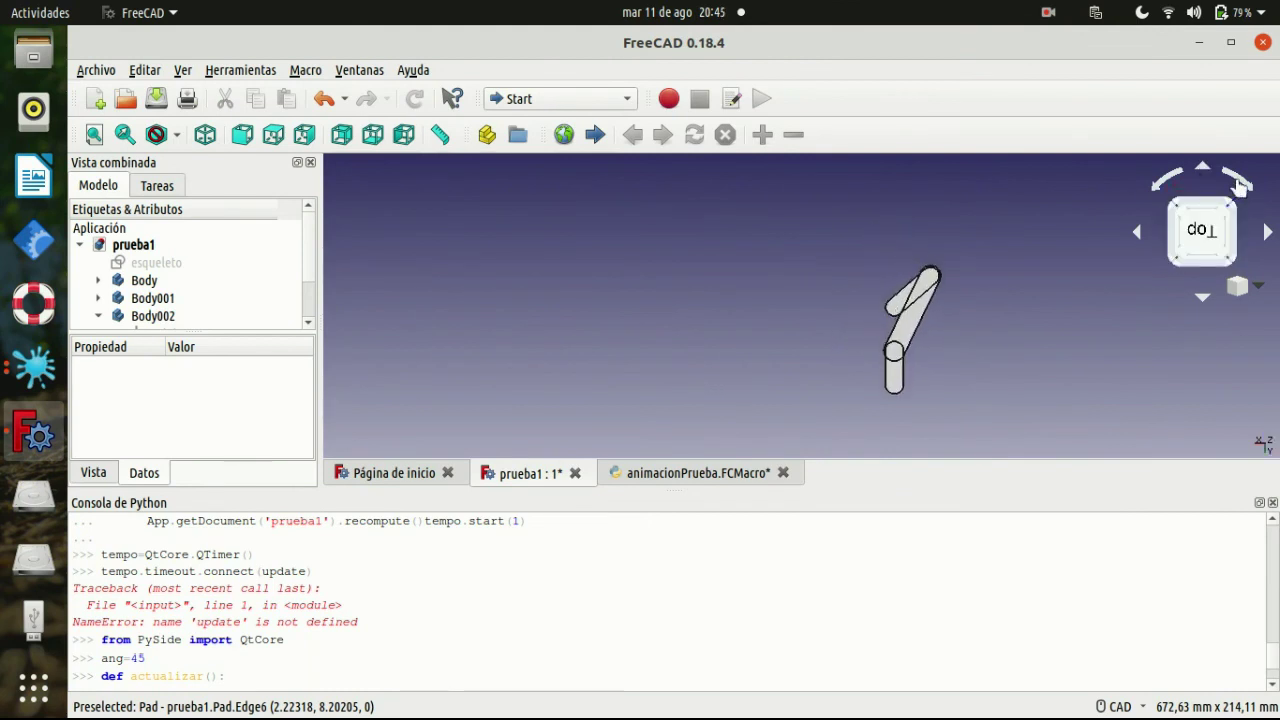
{"action": "left_click", "coordinate": [1238, 183]}
{"action": "left_click", "coordinate": [1238, 183]}
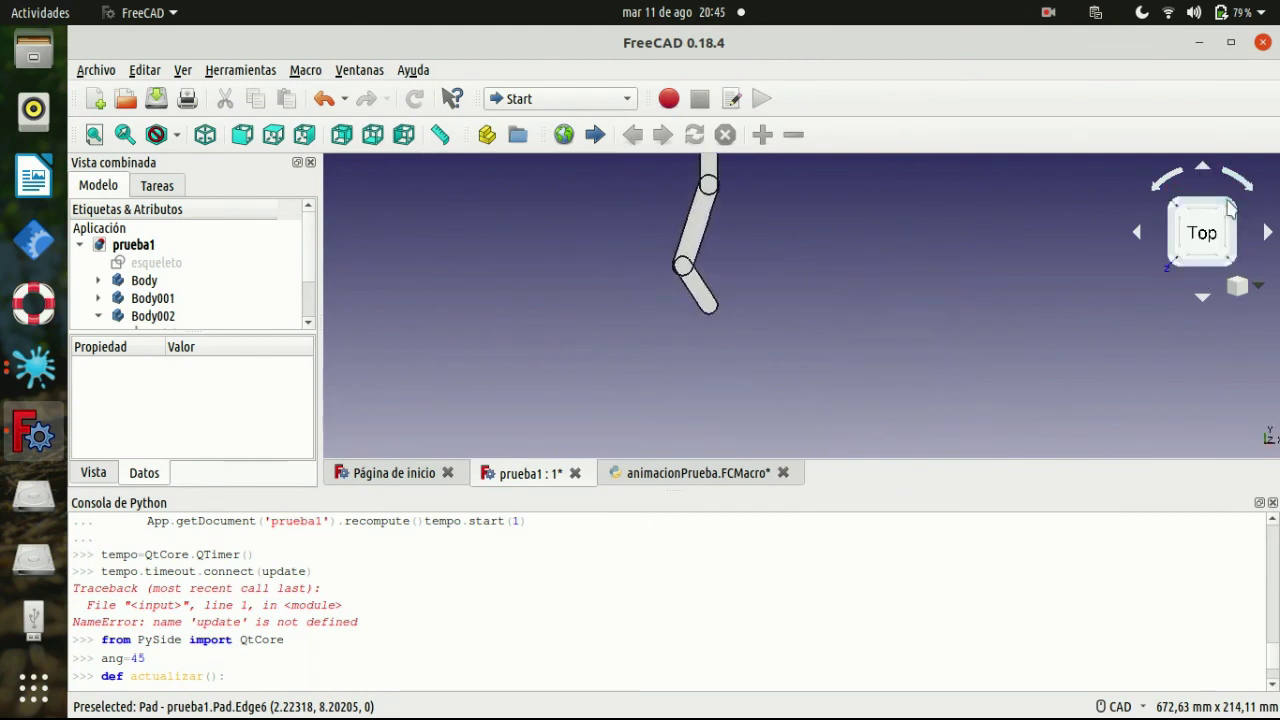
{"action": "left_click", "coordinate": [1230, 207]}
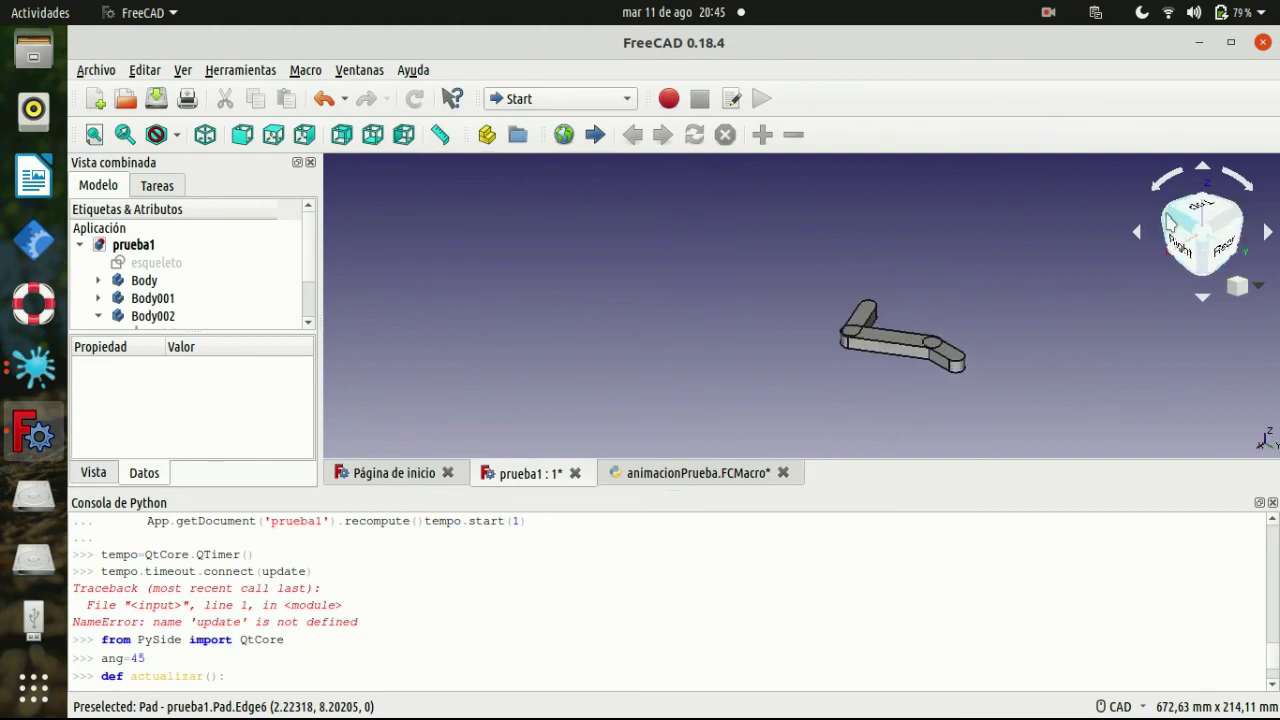
{"action": "left_click", "coordinate": [1170, 222]}
{"action": "left_click", "coordinate": [1233, 210]}
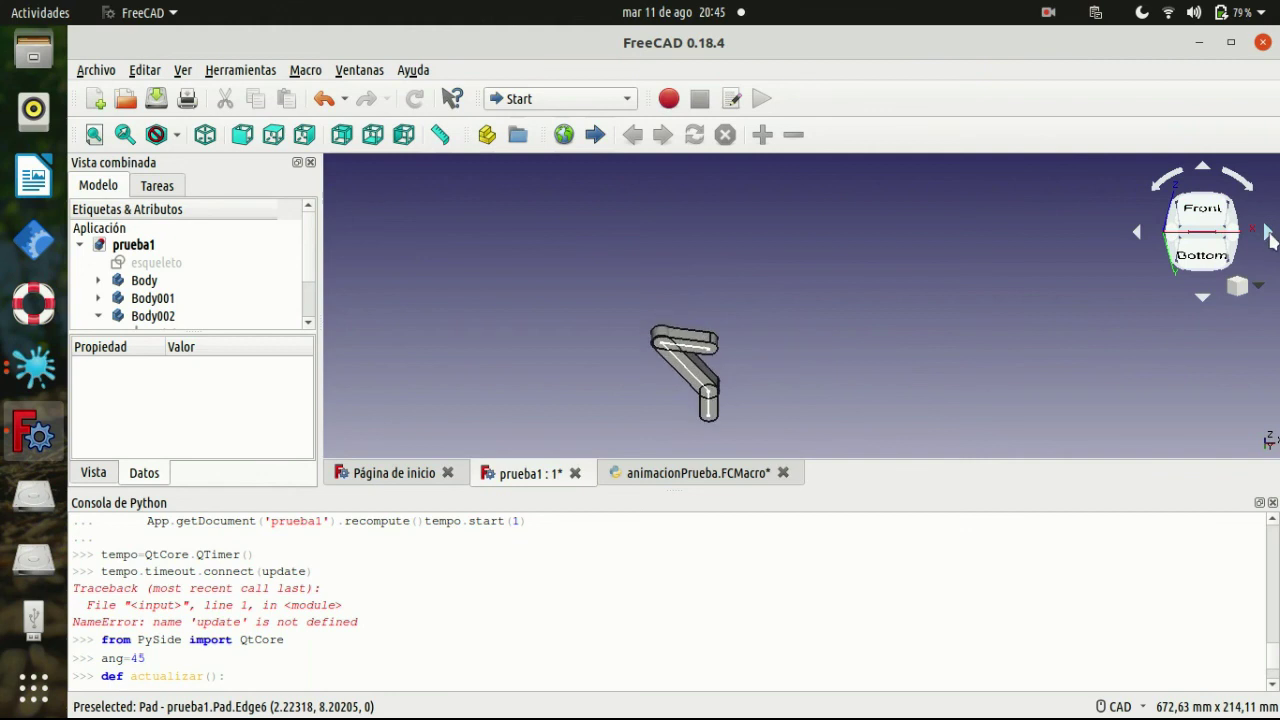
{"action": "left_click", "coordinate": [1175, 265]}
{"action": "mouse_move", "coordinate": [937, 292]}
{"action": "middle_mouse_down"}
{"action": "mouse_move", "coordinate": [913, 344]}
{"action": "mouse_move", "coordinate": [855, 308]}
{"action": "mouse_move", "coordinate": [800, 309]}
{"action": "mouse_move", "coordinate": [858, 251]}
{"action": "middle_mouse_up"}
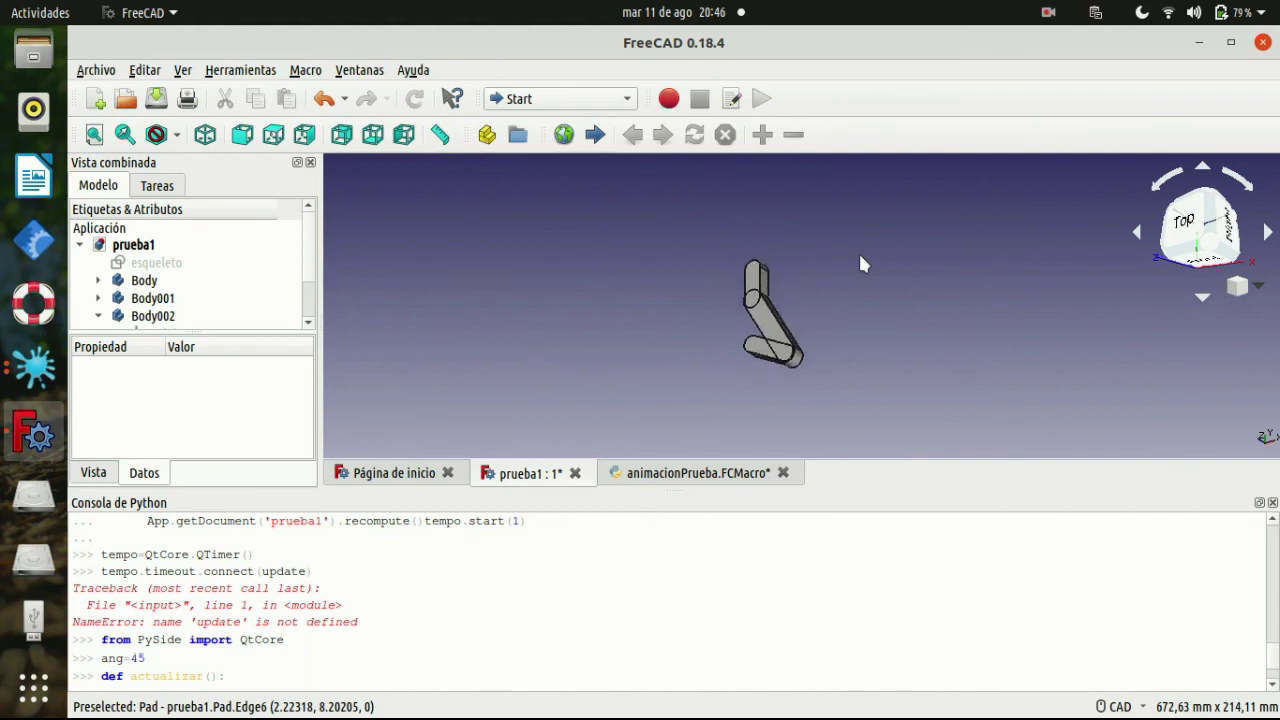
{"action": "left_click", "coordinate": [722, 476]}
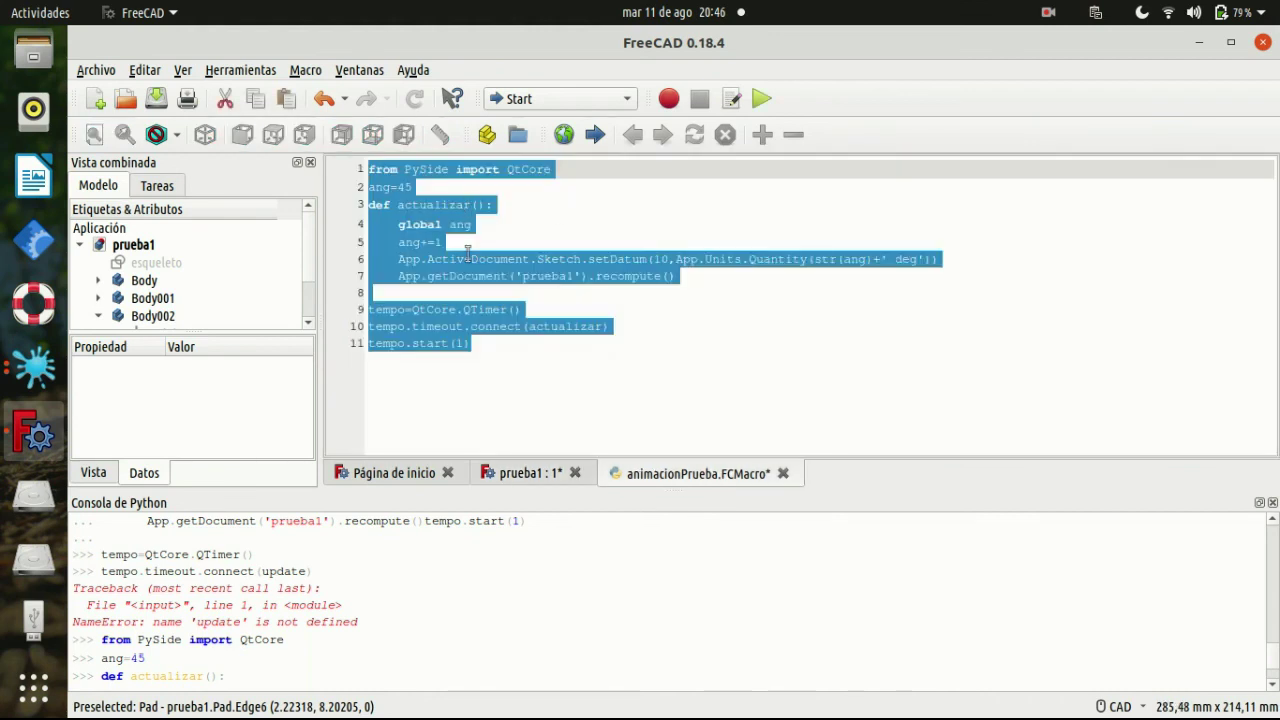
Change the increment to ang+=3, run tempo.stop(), rerun the macro code, then close FreeCAD.
{"action": "left_click", "coordinate": [450, 241]}
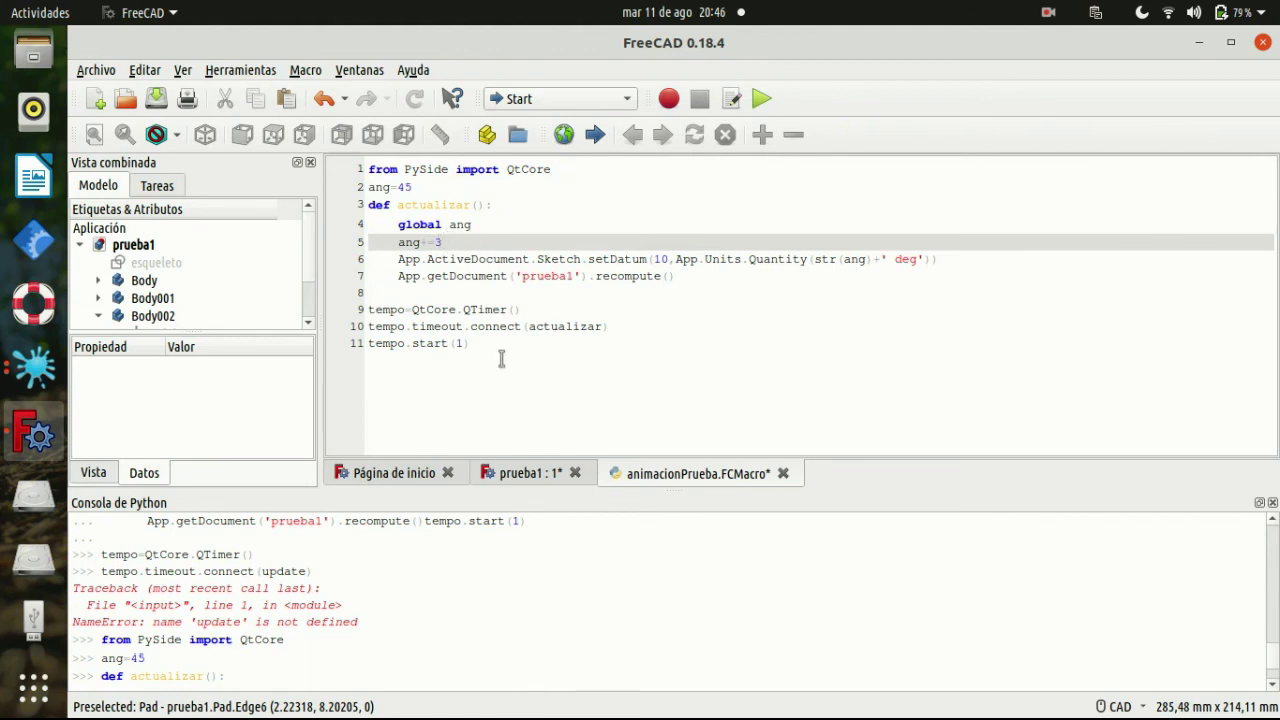
{"action": "key", "text": "ctrl+a"}
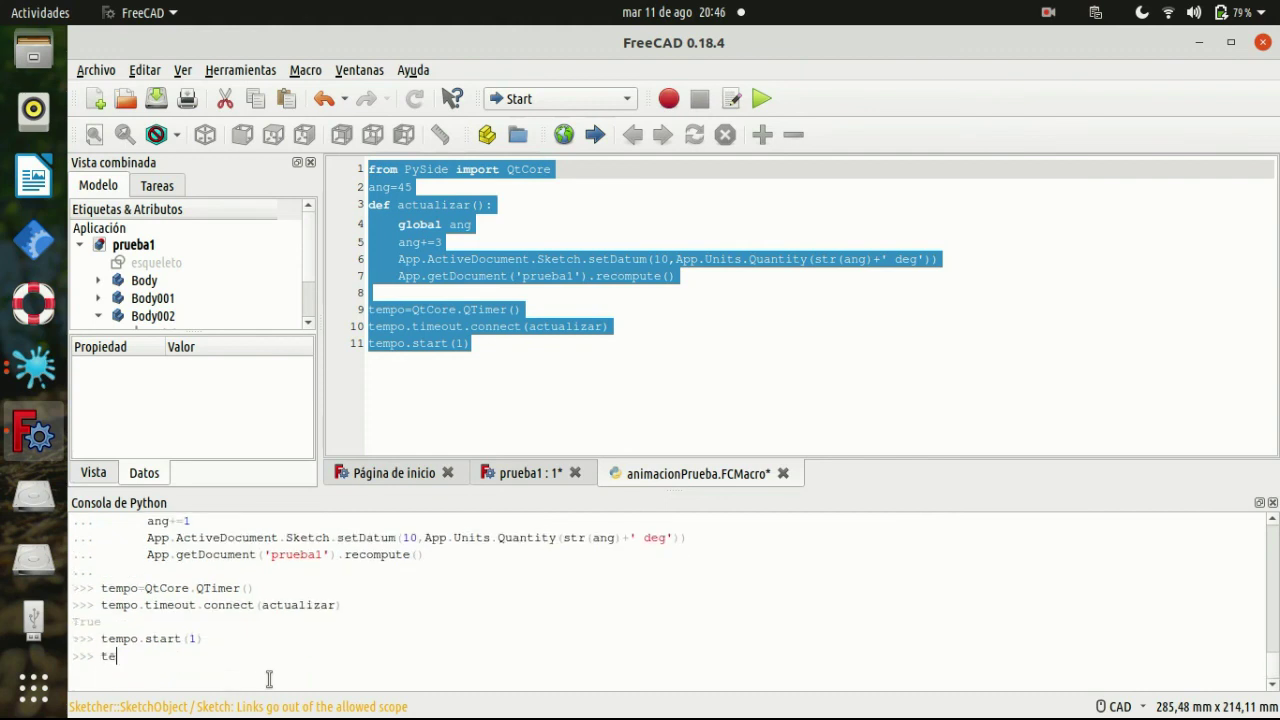
{"action": "type", "text": ".stop("}
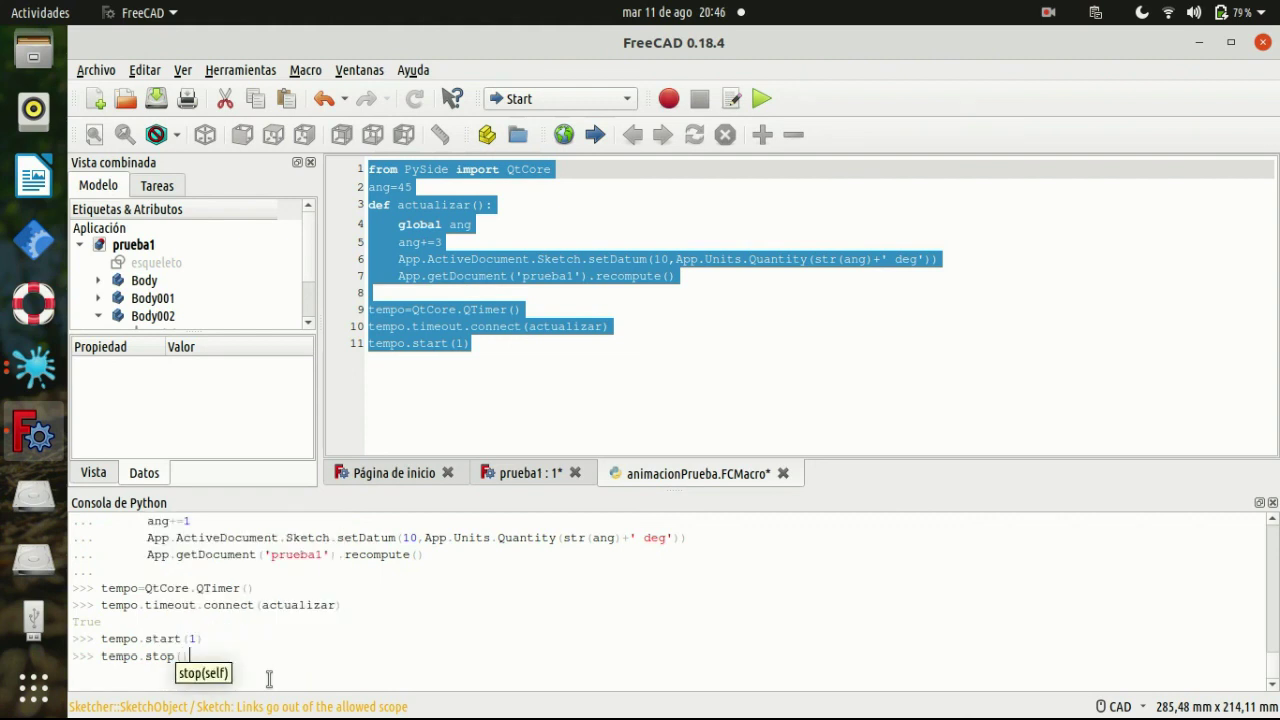
{"action": "left_click", "coordinate": [521, 475]}
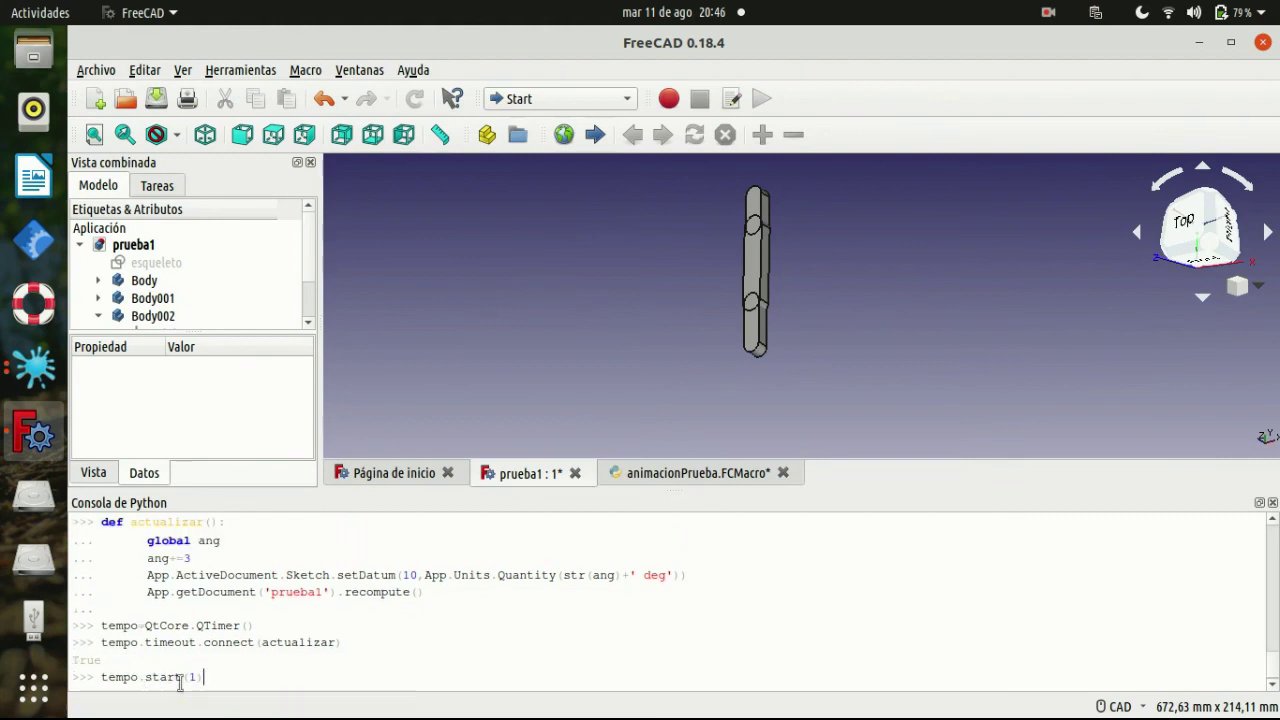
{"action": "key", "text": "Return"}
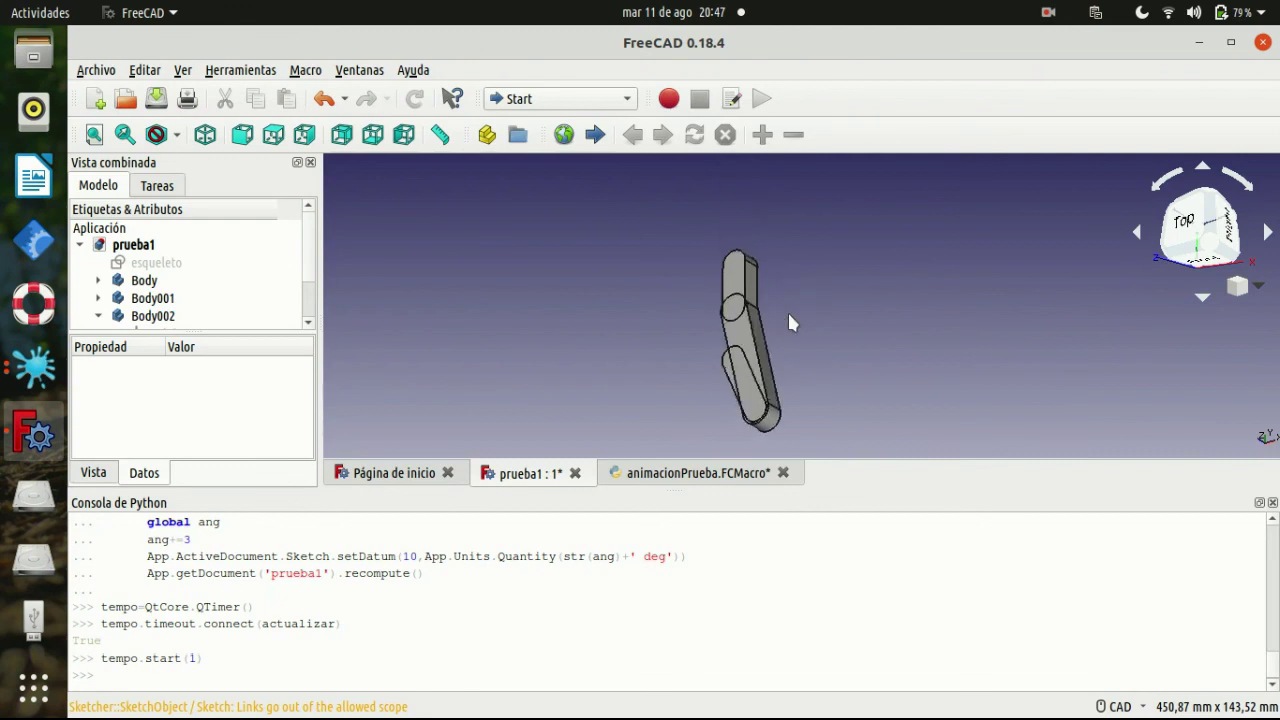
{"action": "left_click", "coordinate": [1263, 42]}
Answer the save prompt, dismiss the internal-error report with No enviar, and open the recorder's options.
{"action": "left_click", "coordinate": [811, 417]}
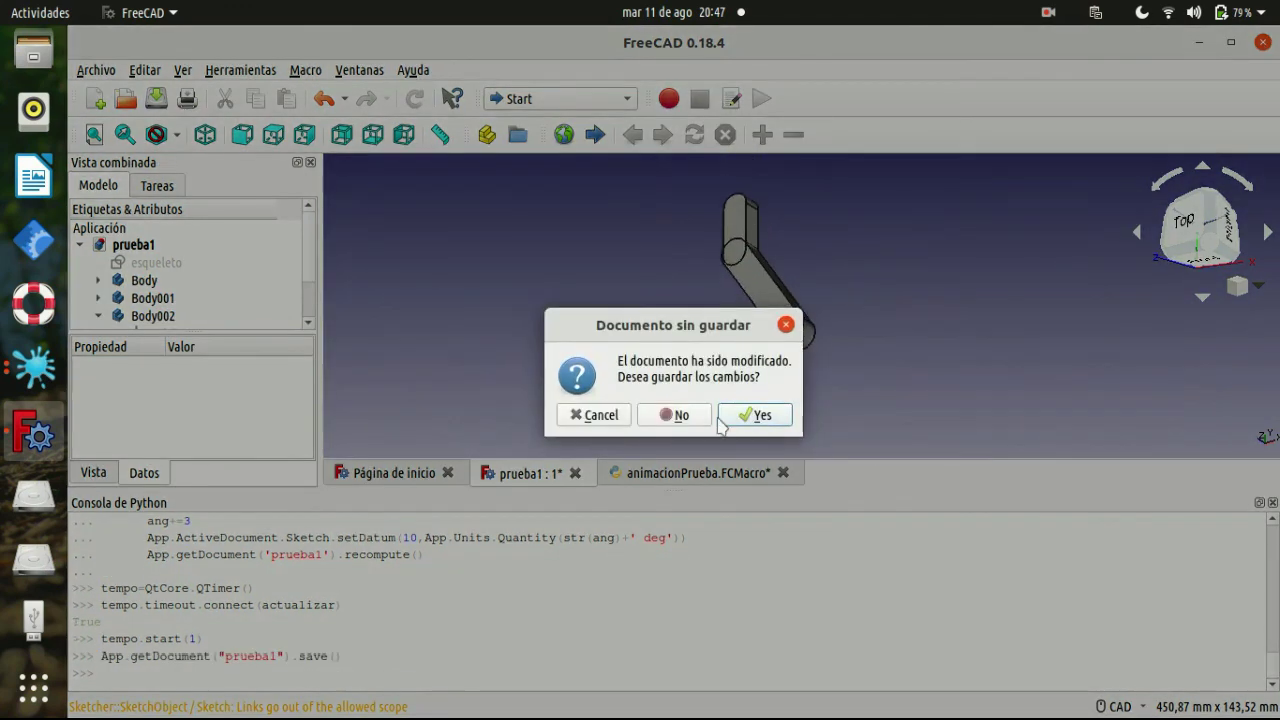
{"action": "left_click", "coordinate": [722, 418]}
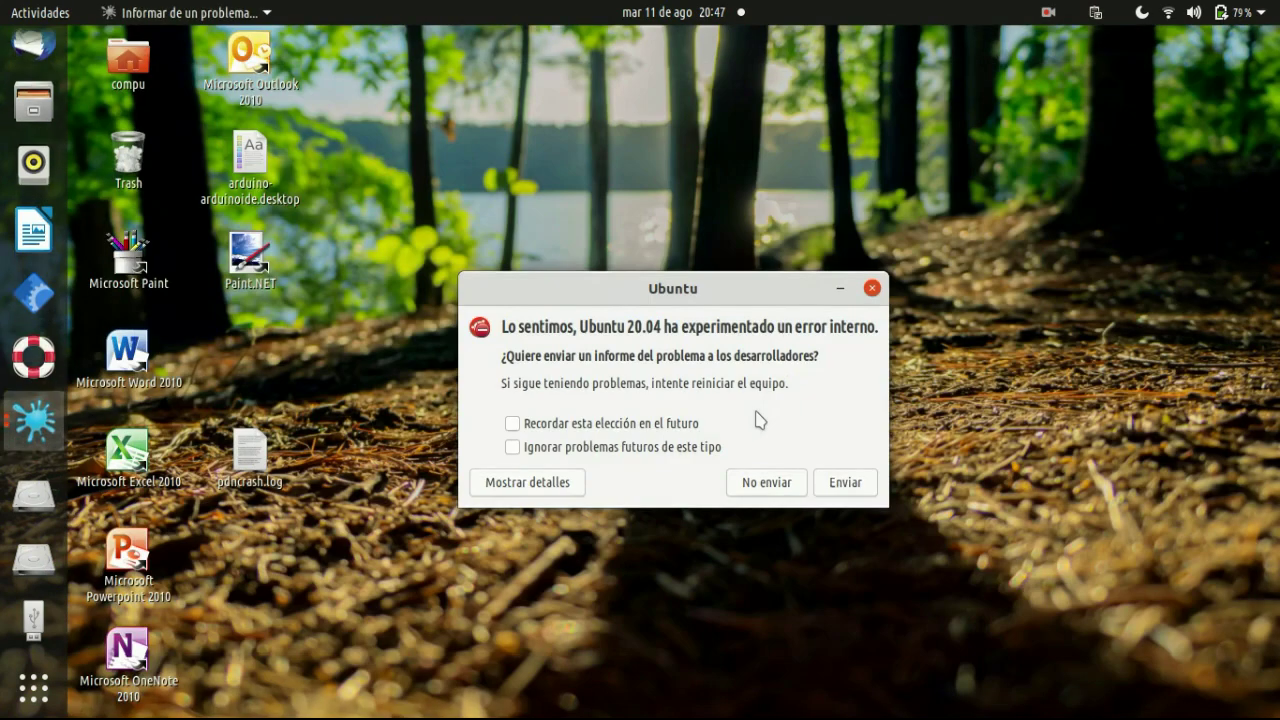
{"action": "left_click", "coordinate": [783, 486]}
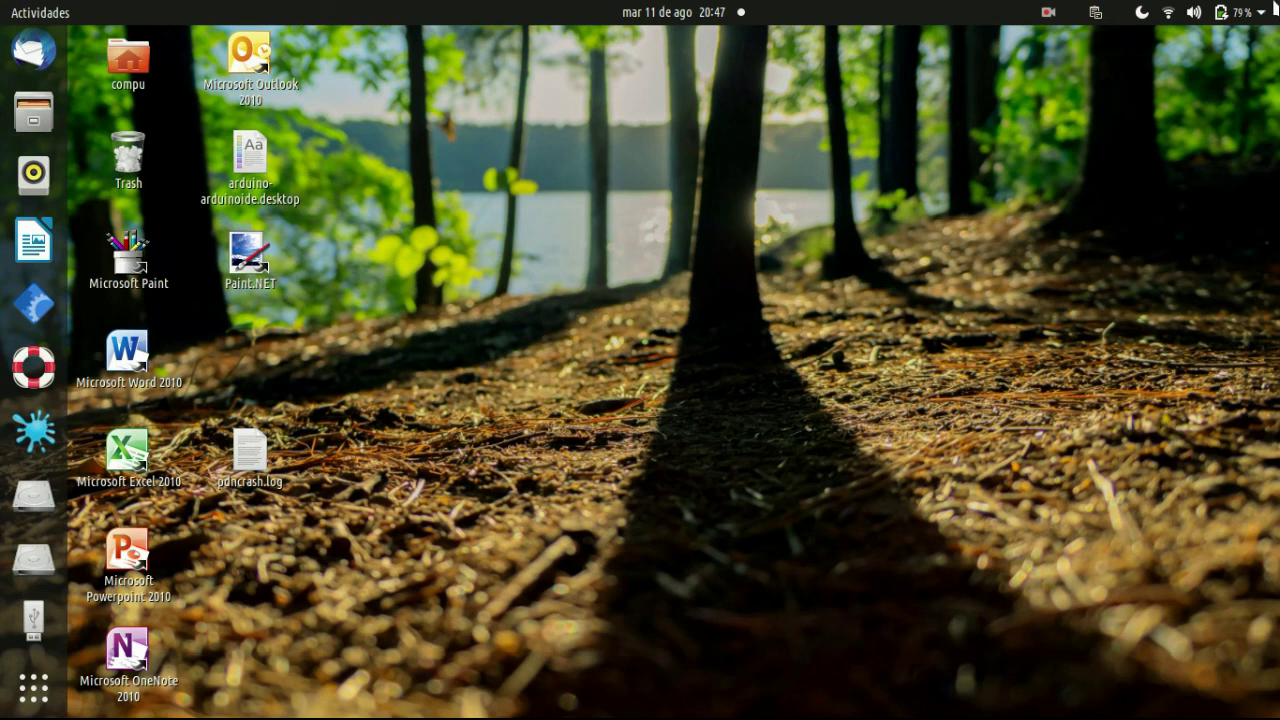
{"action": "left_click", "coordinate": [1049, 13]}
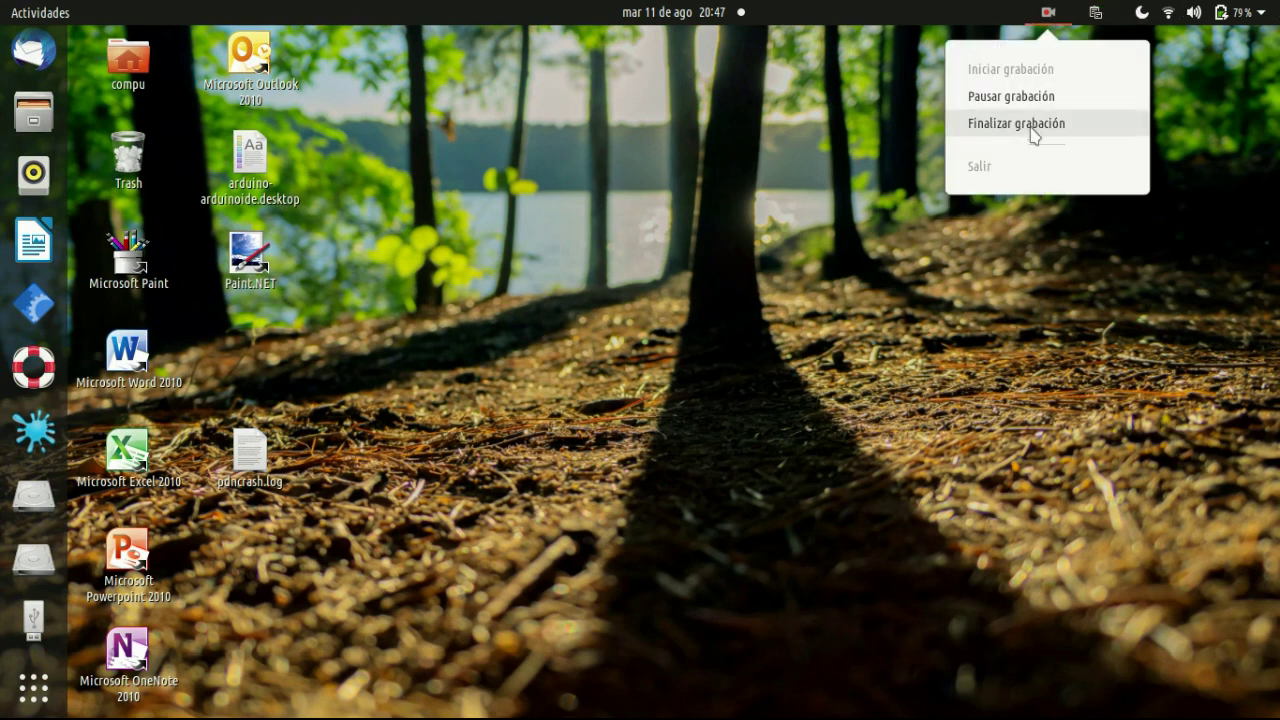